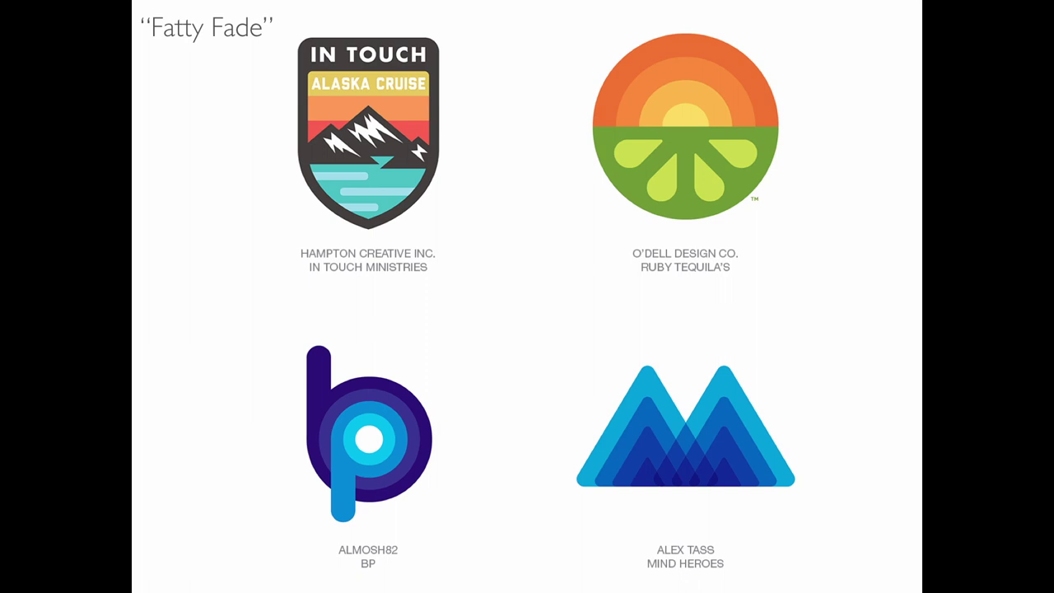
Step: Advance through Linear Fade, Field Lines, Cut and Serif Redux to Punctuation, then exit the slideshow
key(Right)
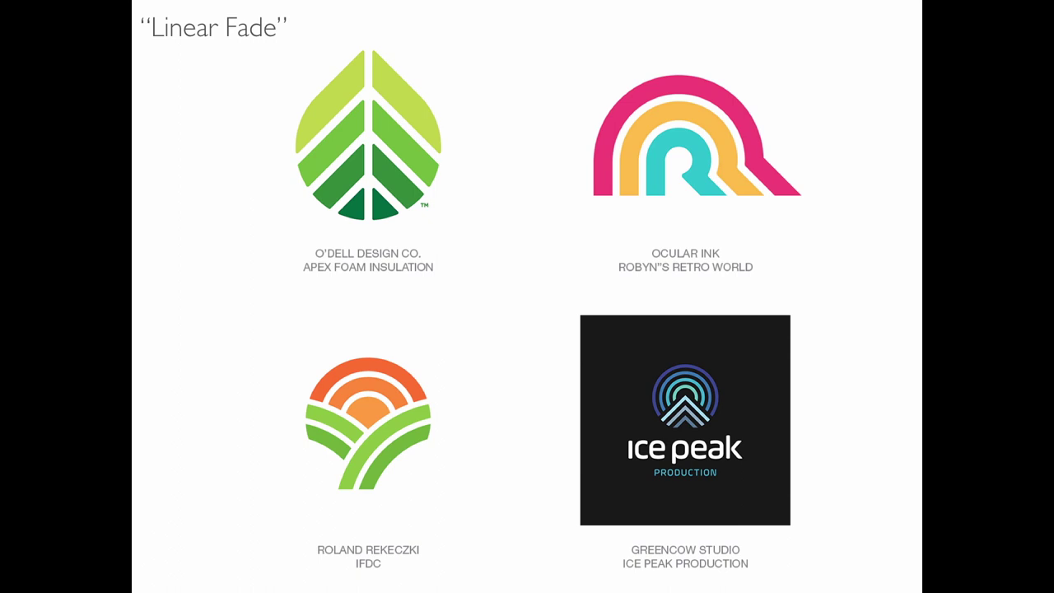
key(Right)
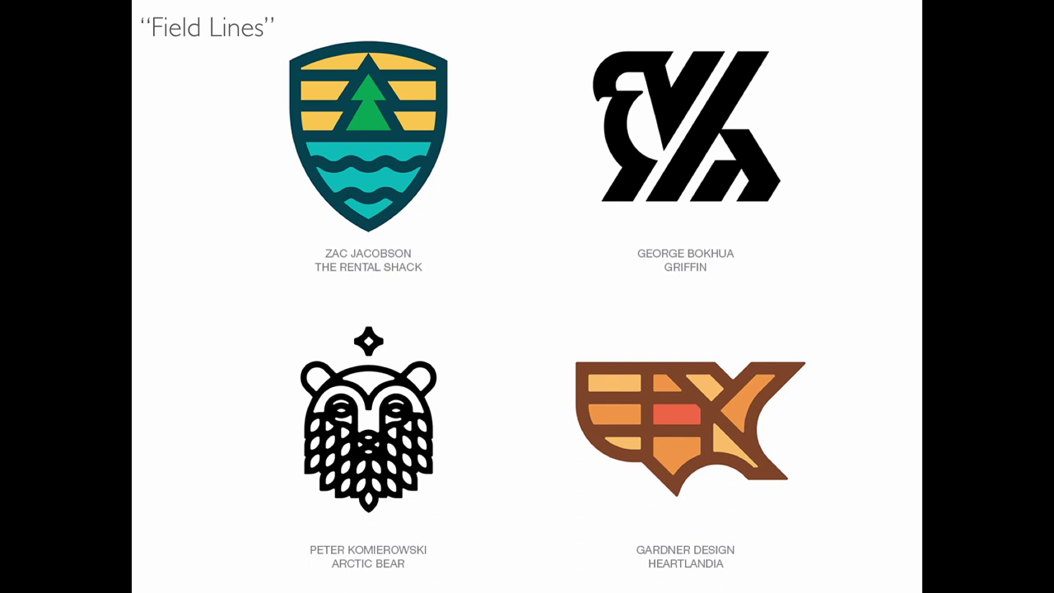
key(Right)
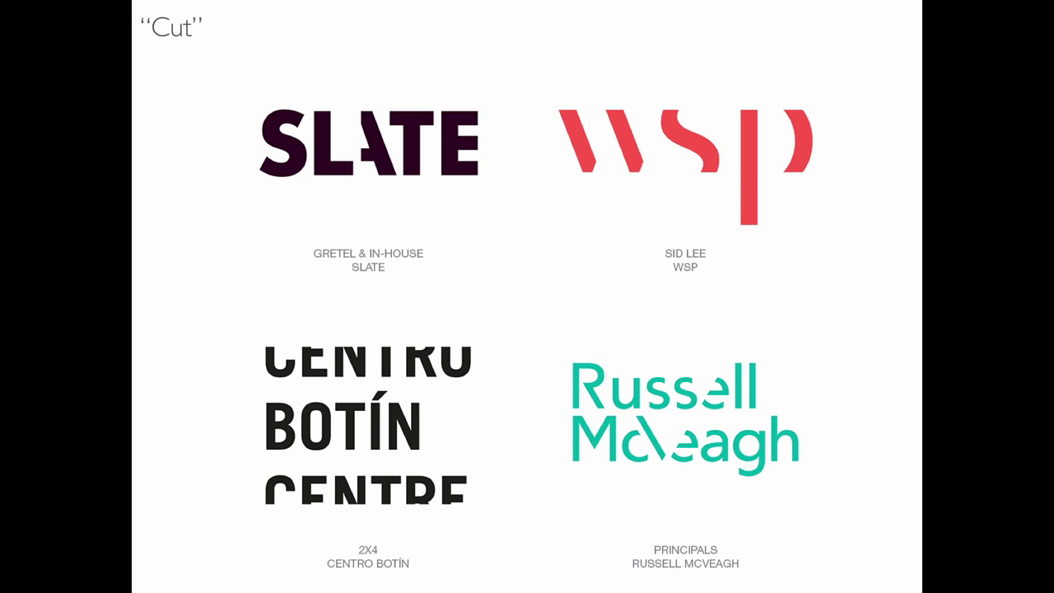
key(Right)
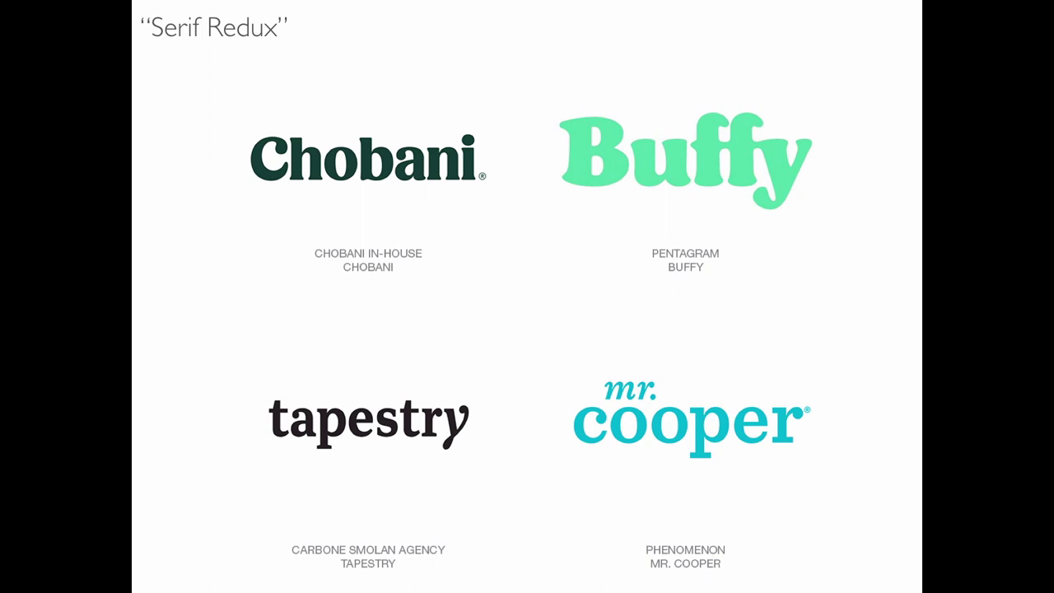
key(Right)
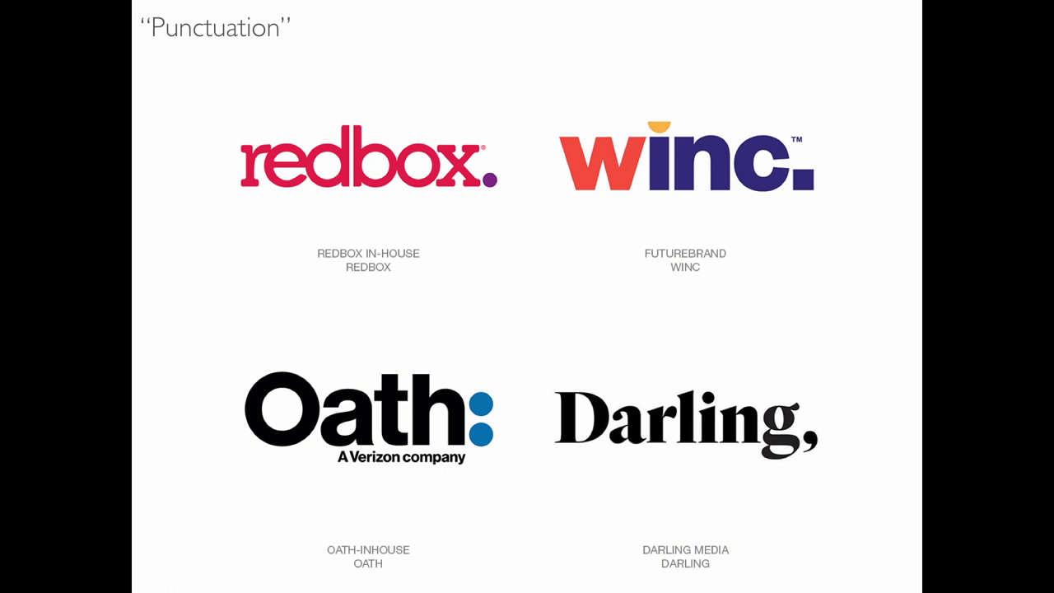
key(Escape)
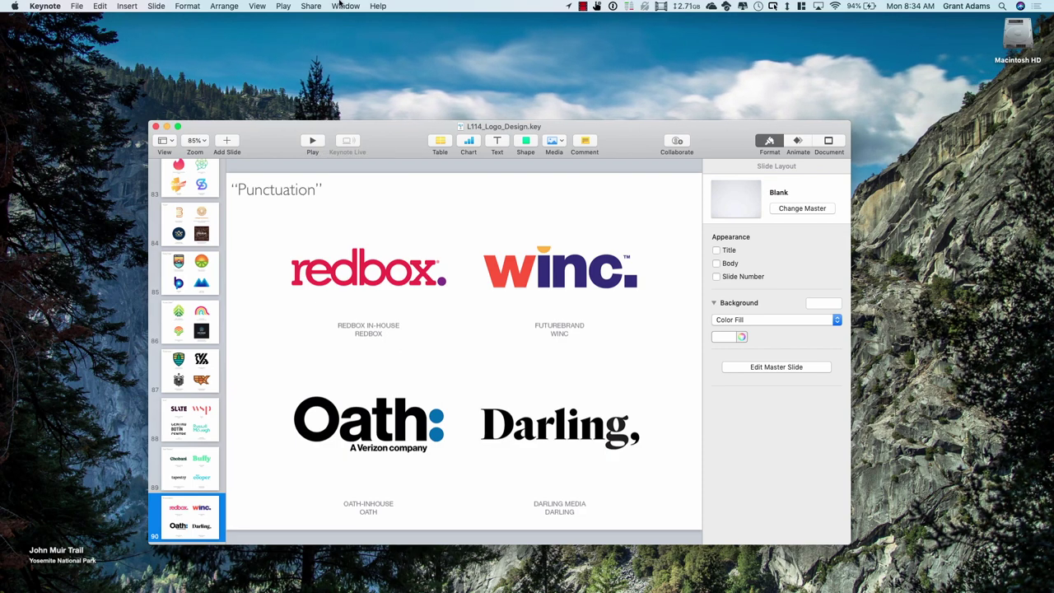
Step: Launch Adobe Illustrator from its desktop shortcut
click(583, 6)
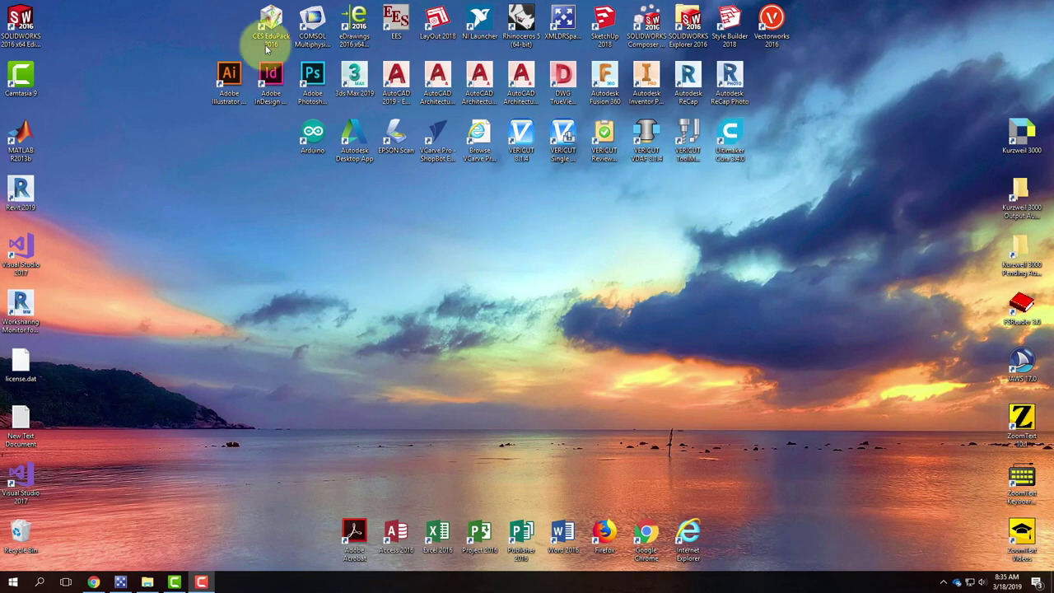
double_click(233, 77)
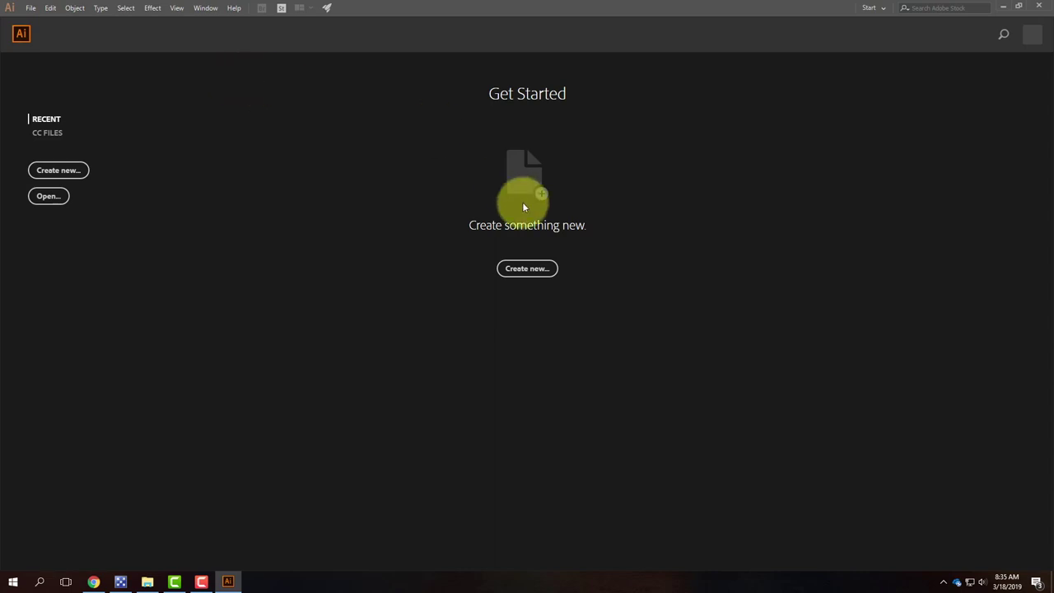
Step: Create a new Web preset document with width 1500 px and height 1500 px
click(528, 270)
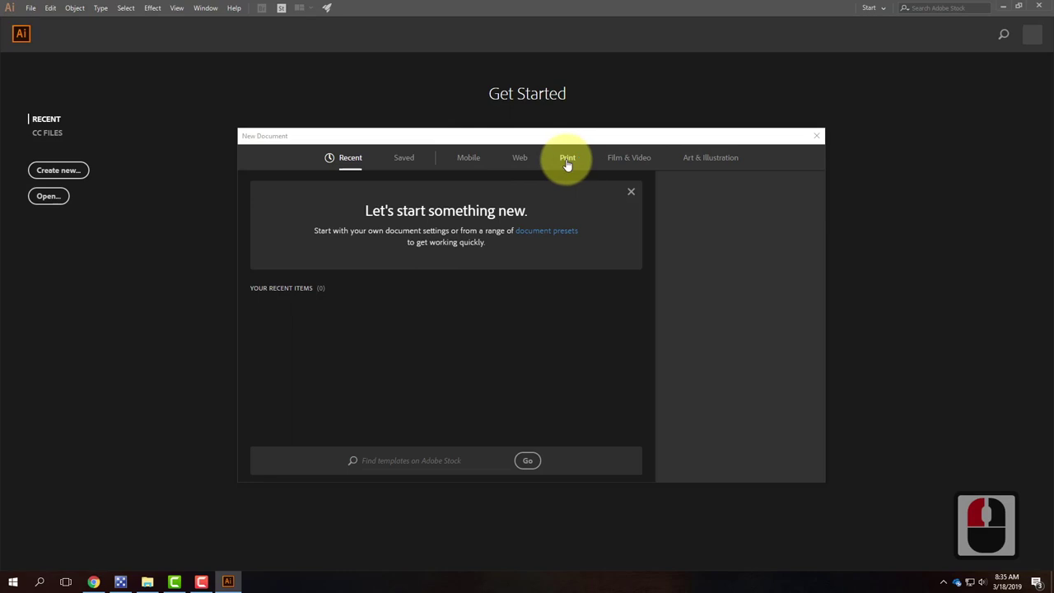
click(521, 162)
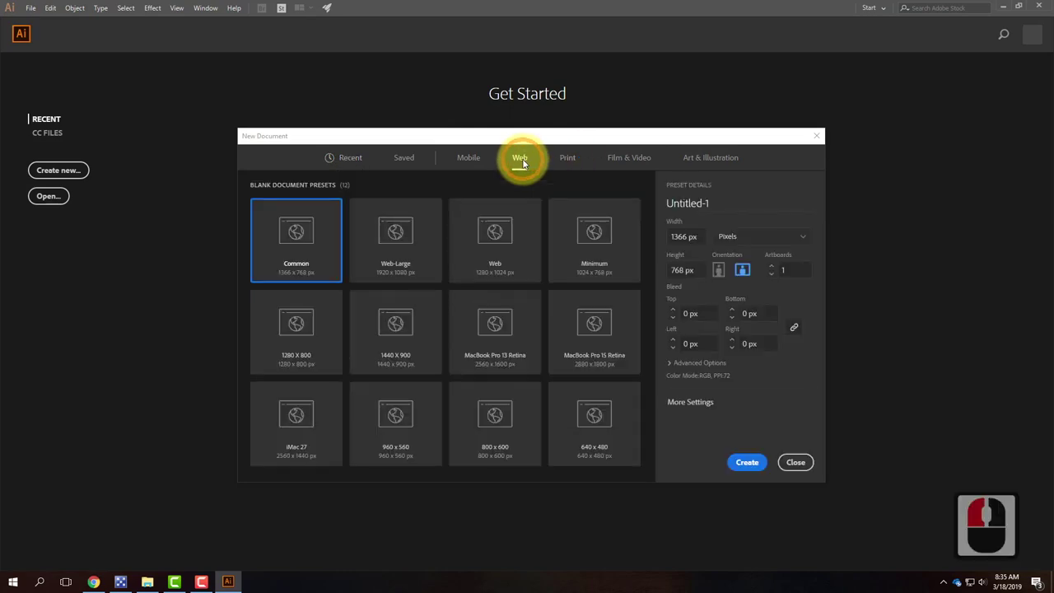
click(683, 236)
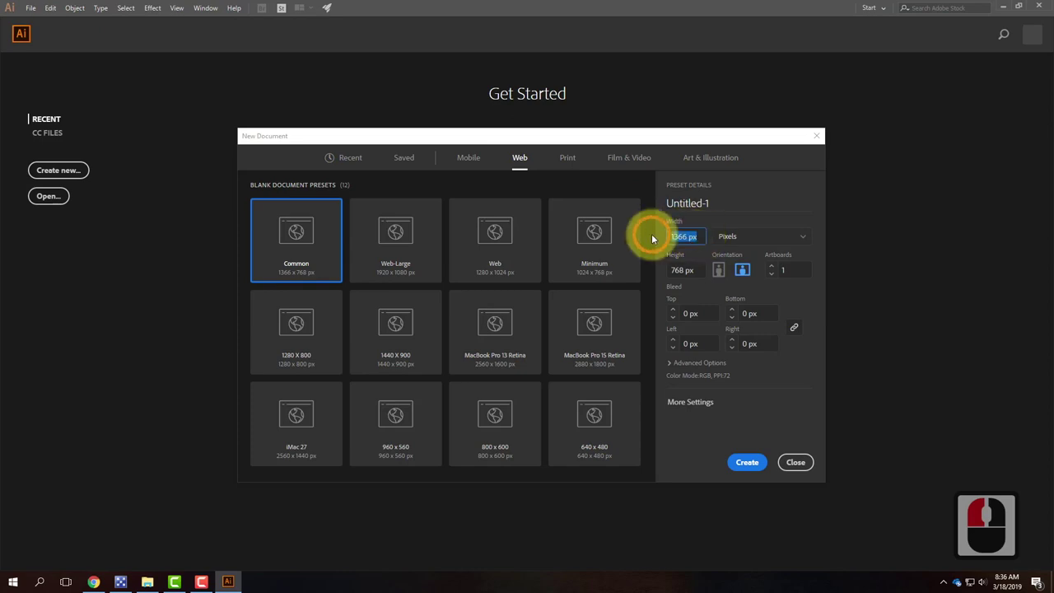
text(1500)
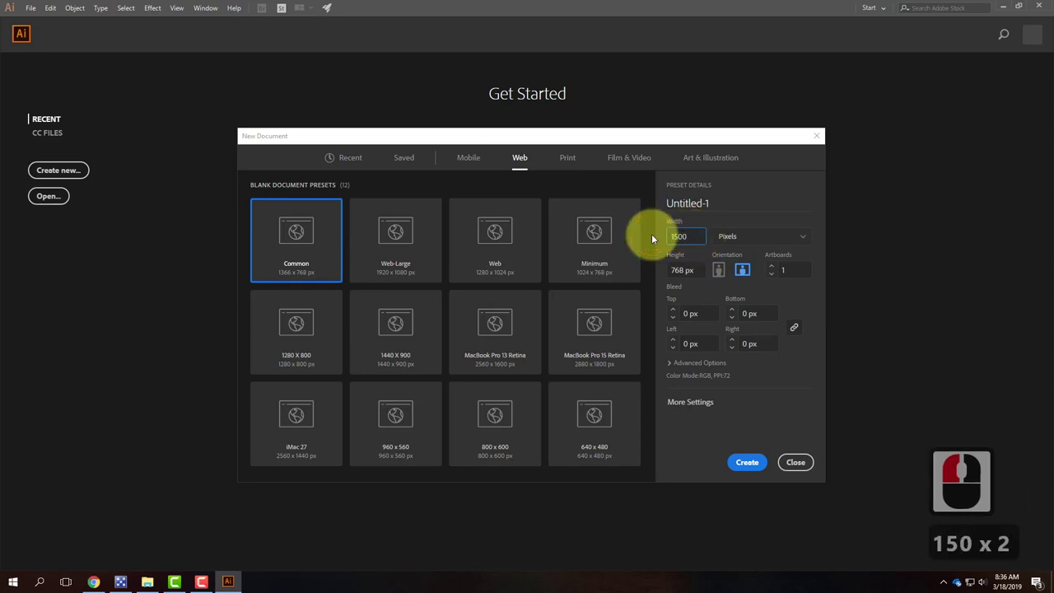
key(Tab)
text(1500)
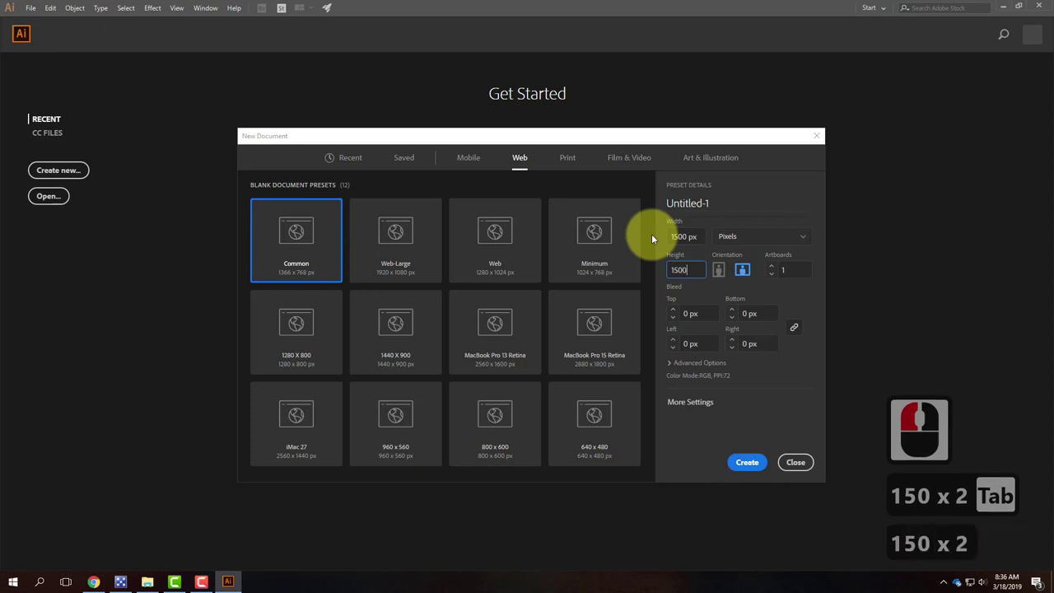
key(Tab)
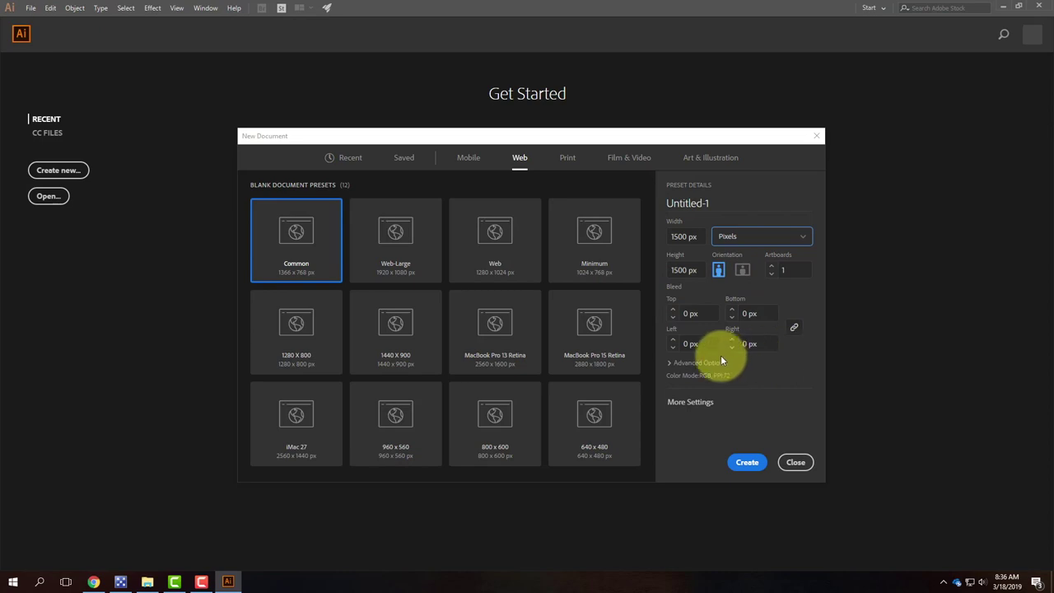
click(742, 460)
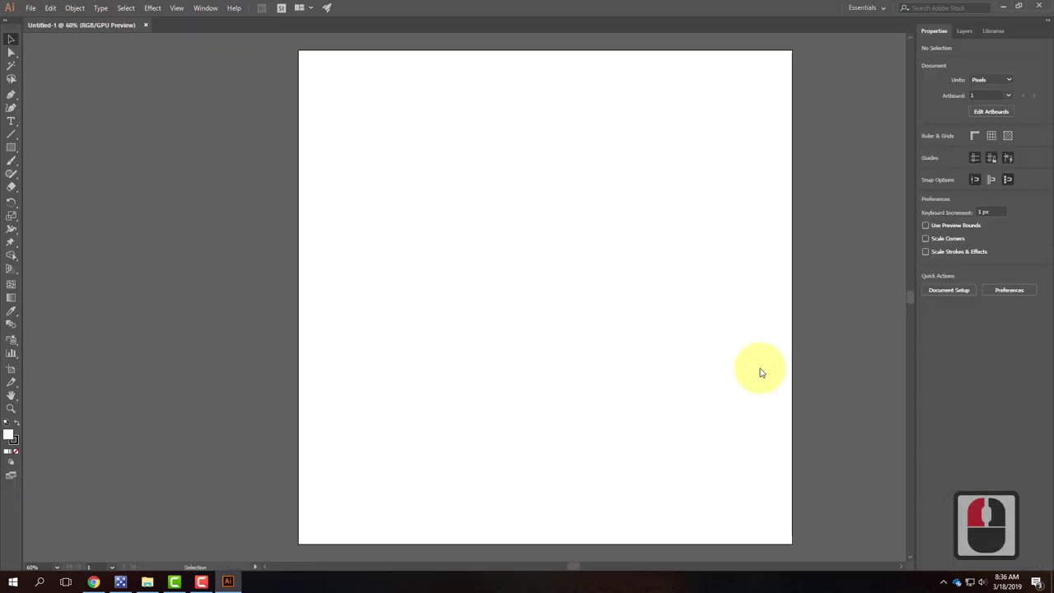
Step: Dismiss the welcome tour and draw a 903 px square in the middle of the artboard
click(682, 181)
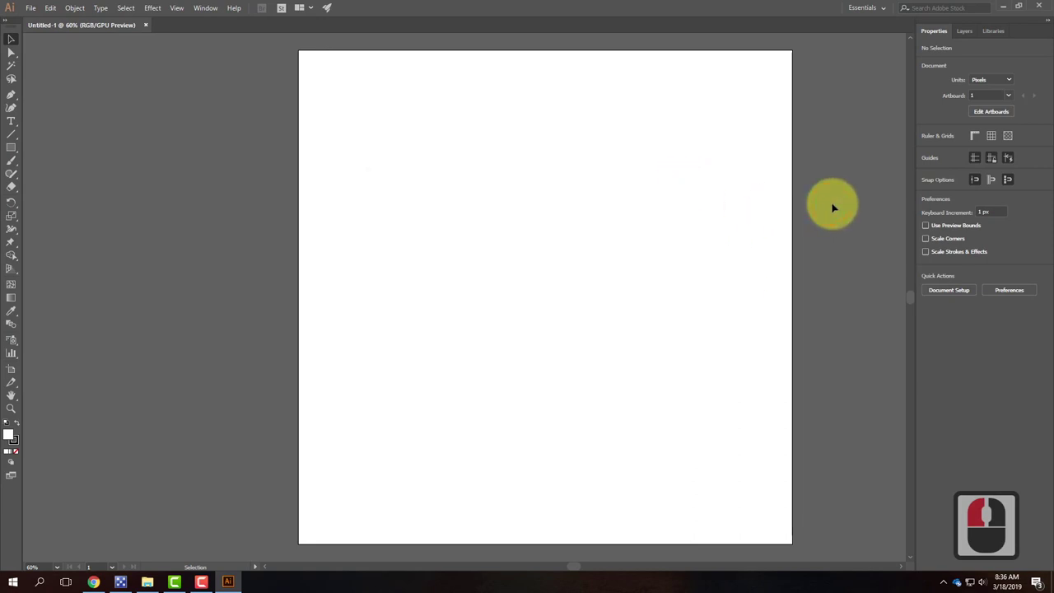
key(space)
drag(816, 207, 736, 207)
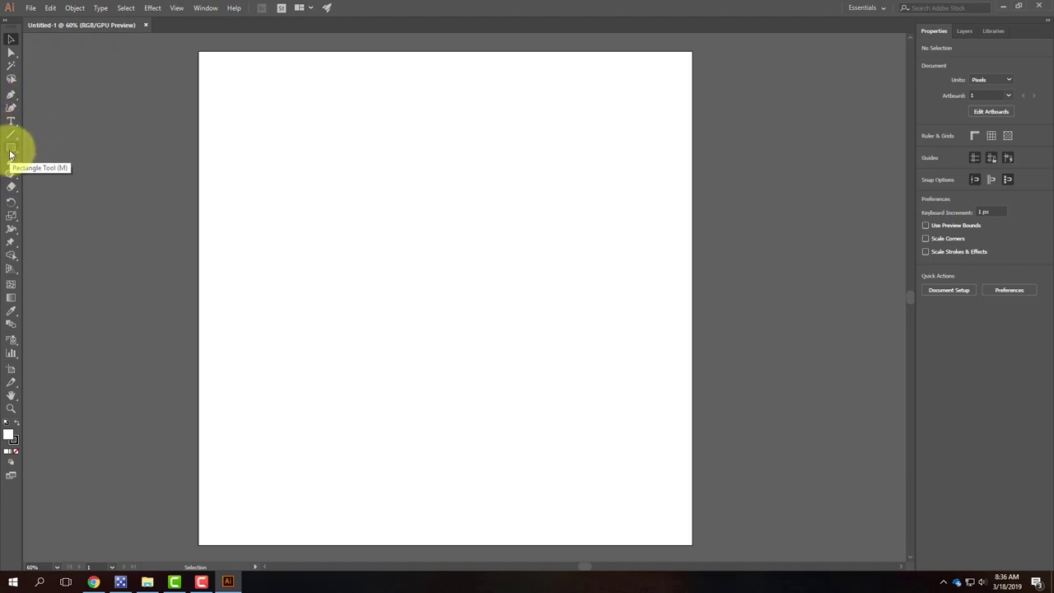
click(10, 149)
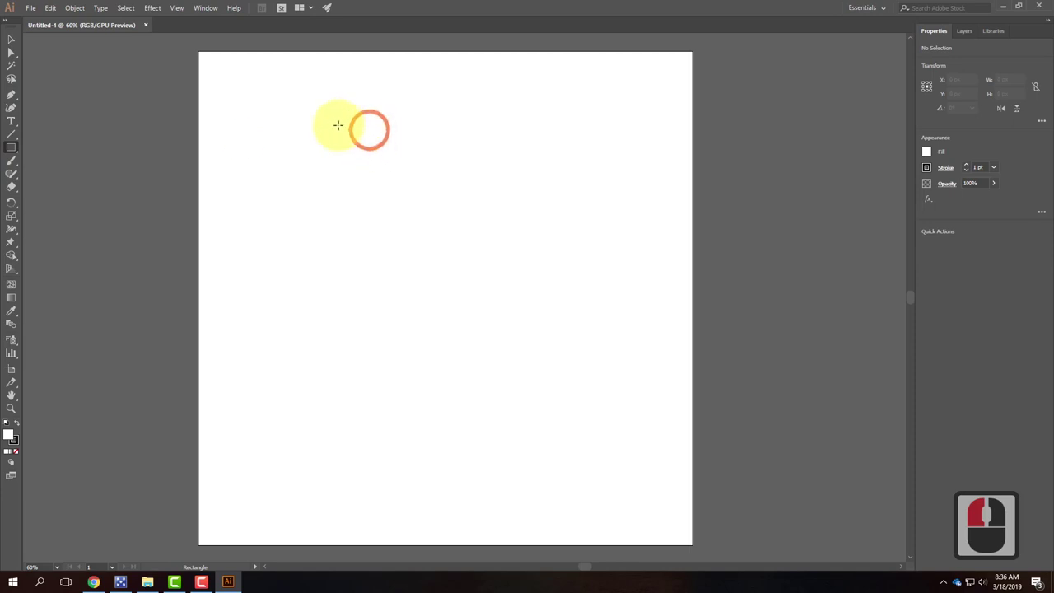
drag(299, 120, 587, 418)
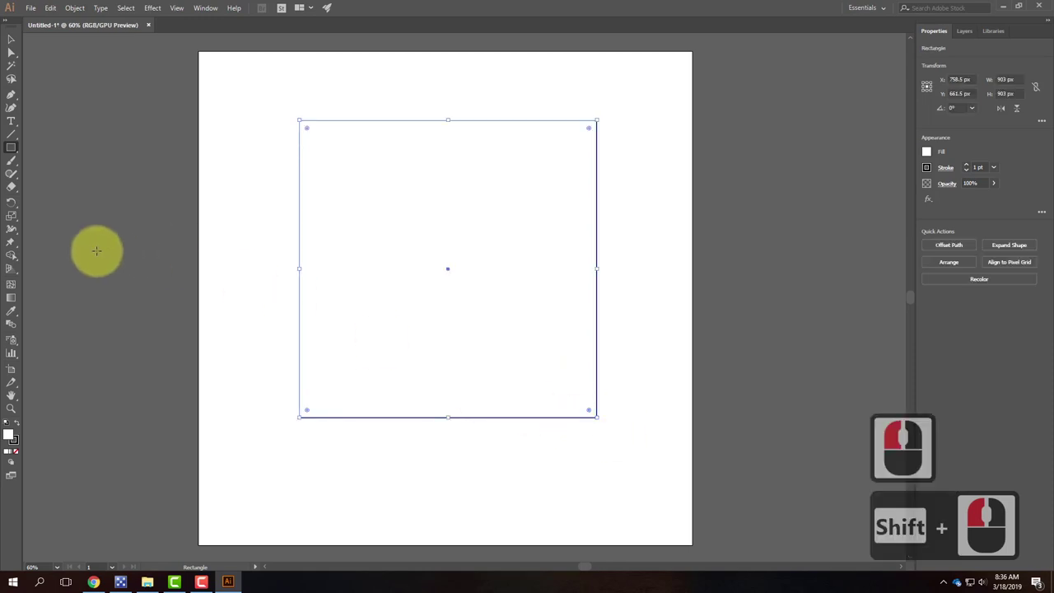
Step: Give the square a red fill and no stroke, then deselect it
double_click(10, 434)
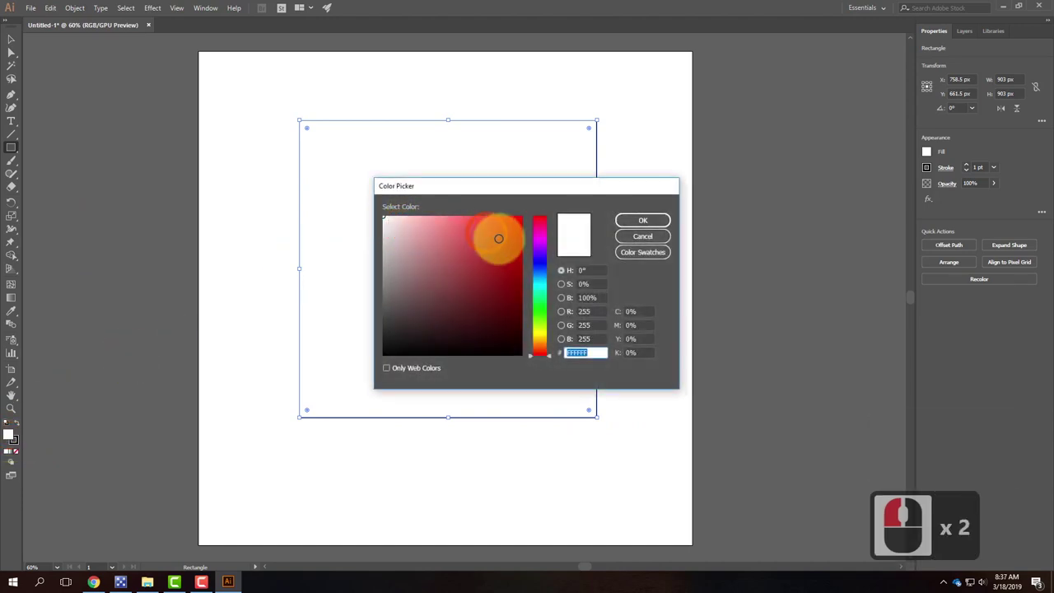
click(505, 232)
click(627, 224)
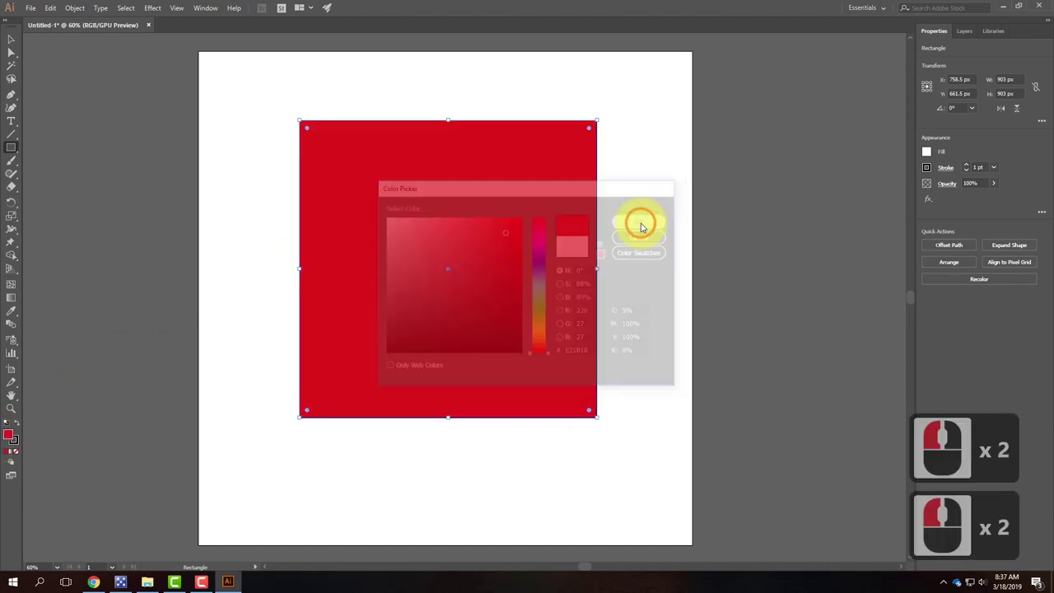
click(13, 441)
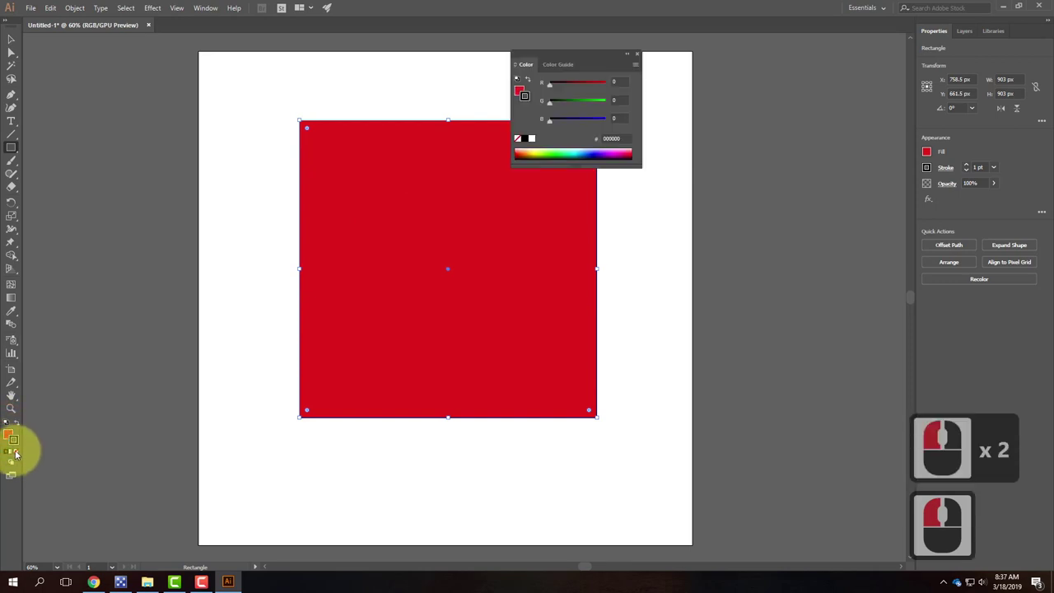
click(16, 454)
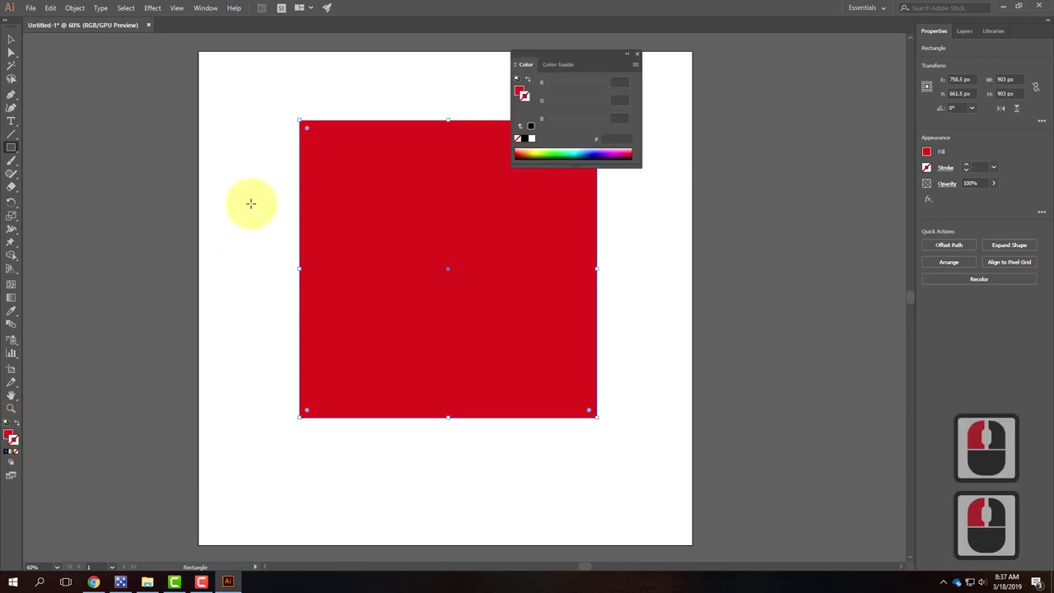
click(12, 39)
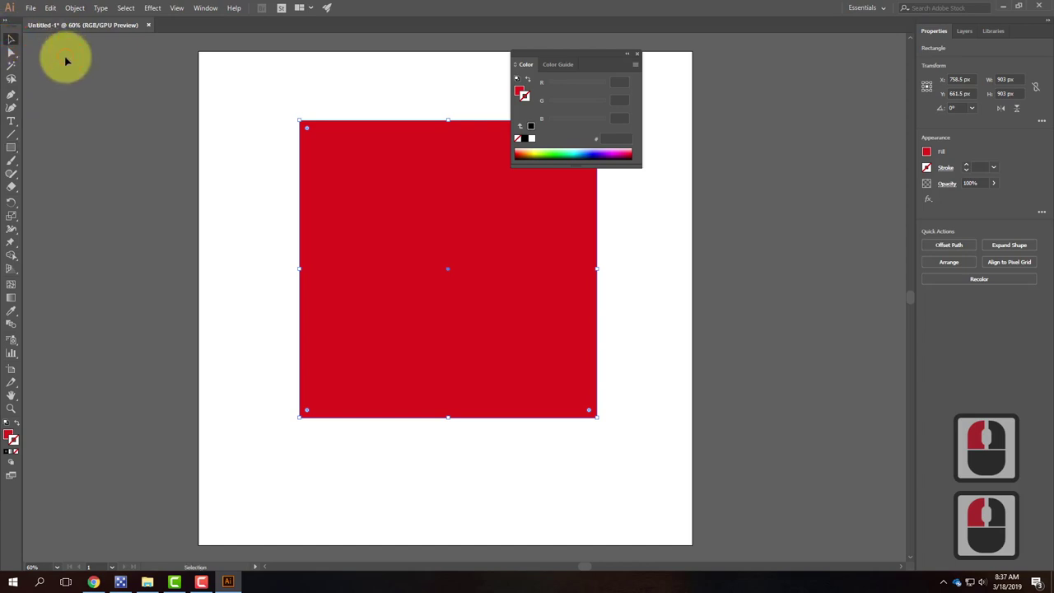
click(377, 103)
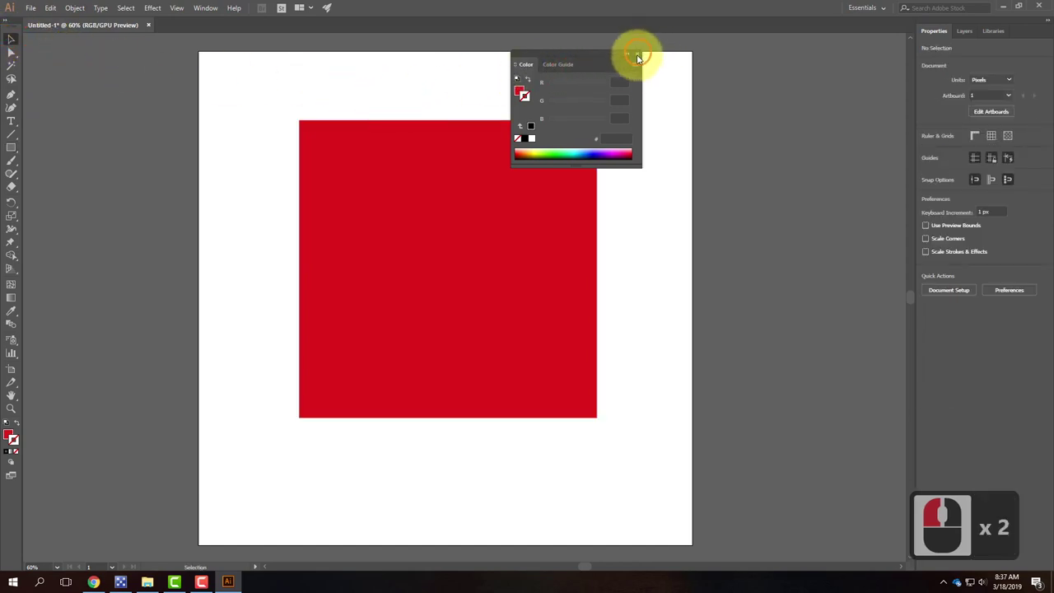
Step: Nudge the square up and lower its left-side anchors to slant the top edge
click(637, 53)
drag(441, 181, 450, 179)
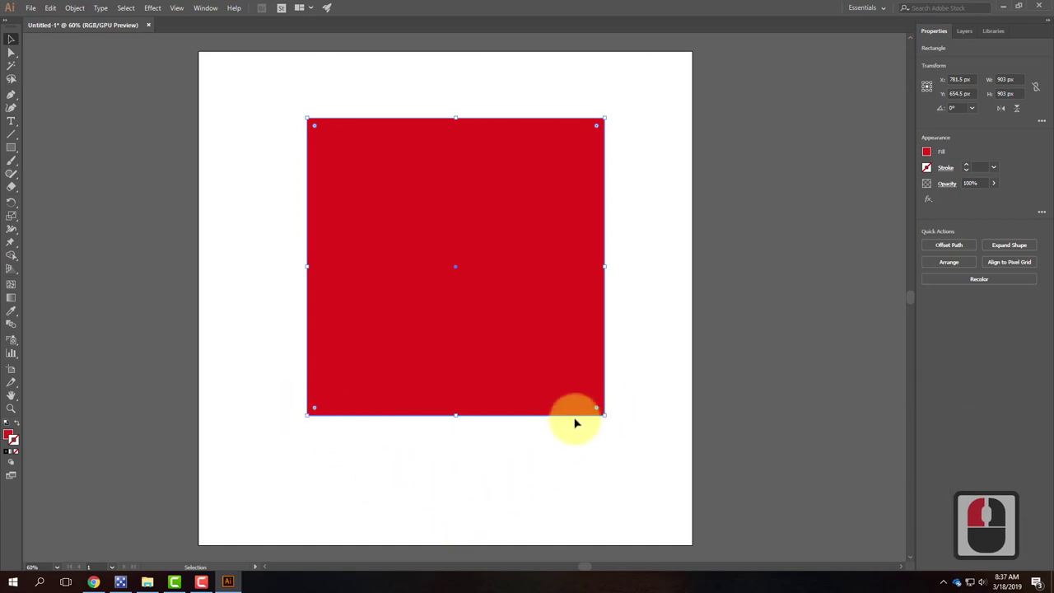
drag(522, 272, 521, 230)
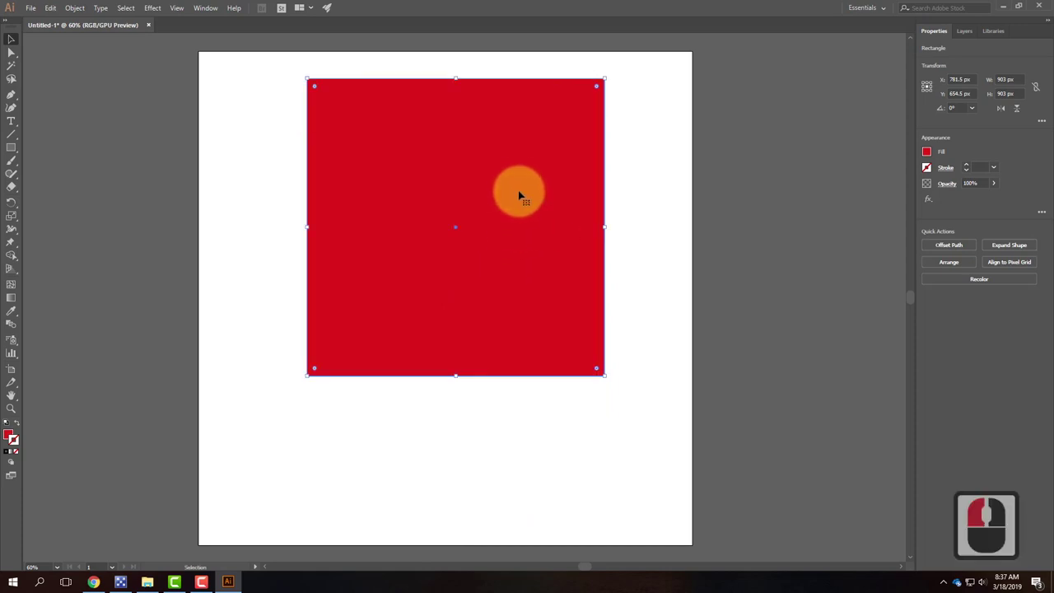
click(12, 53)
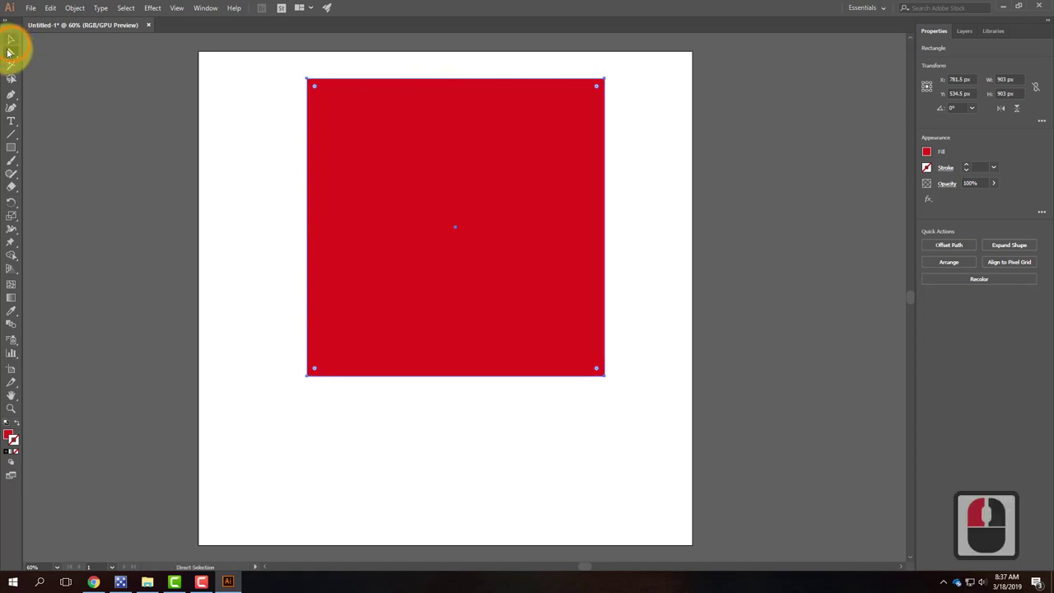
click(301, 68)
click(307, 80)
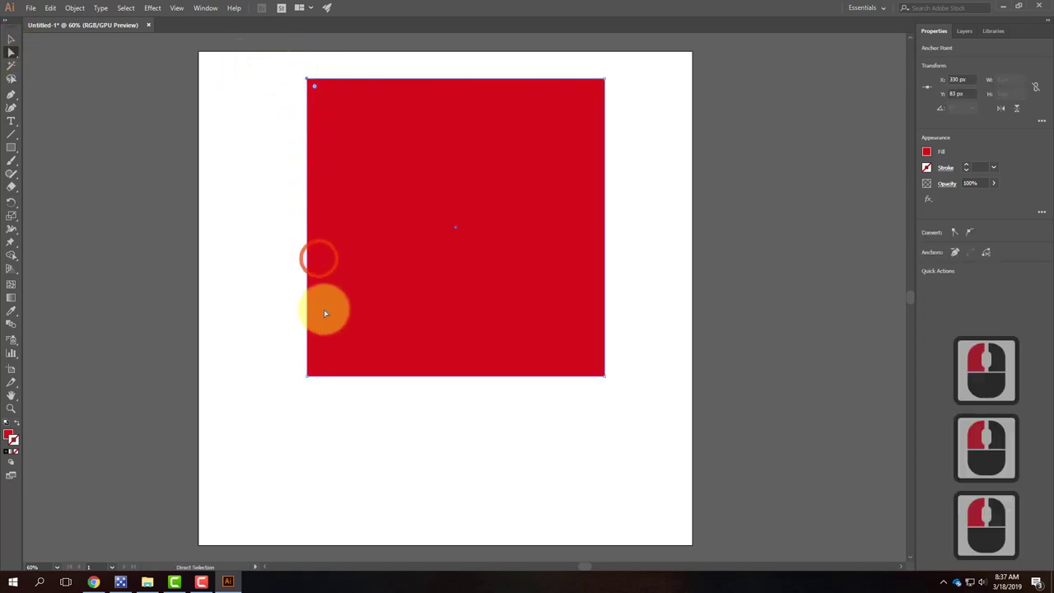
shift+click(307, 376)
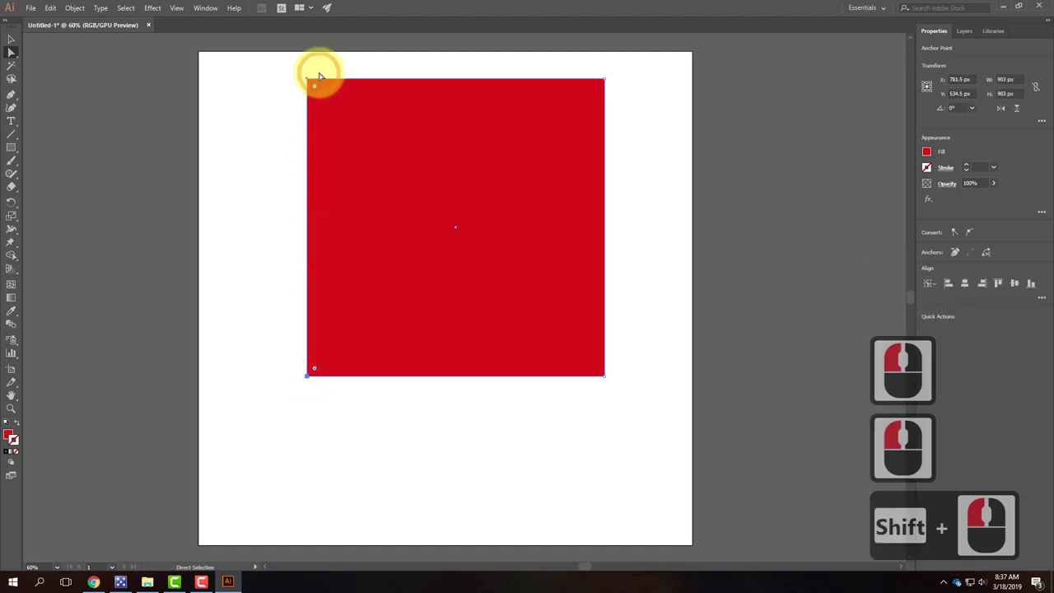
drag(309, 81, 308, 112)
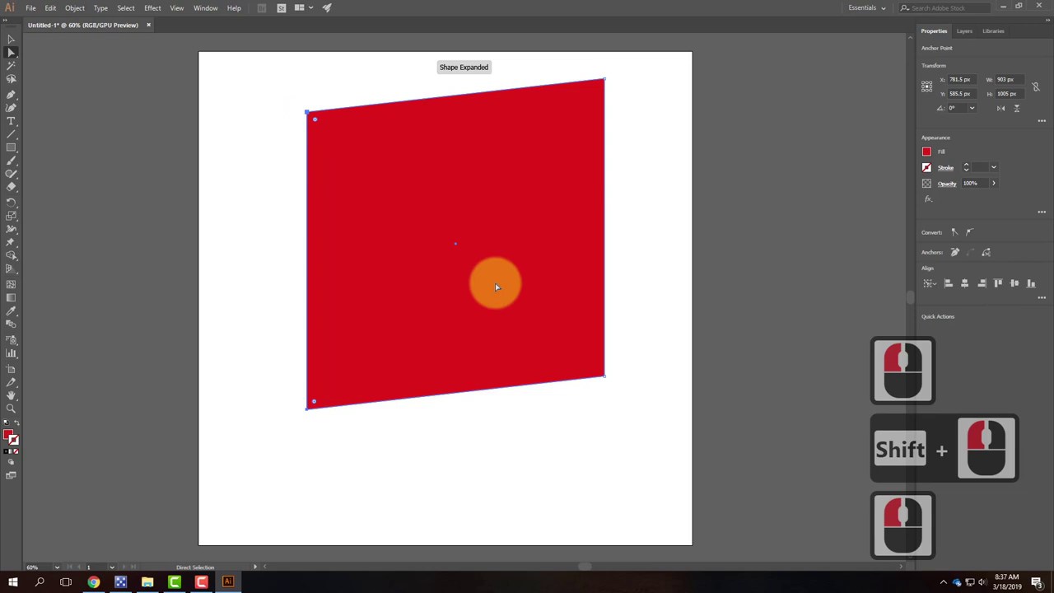
click(411, 128)
click(560, 150)
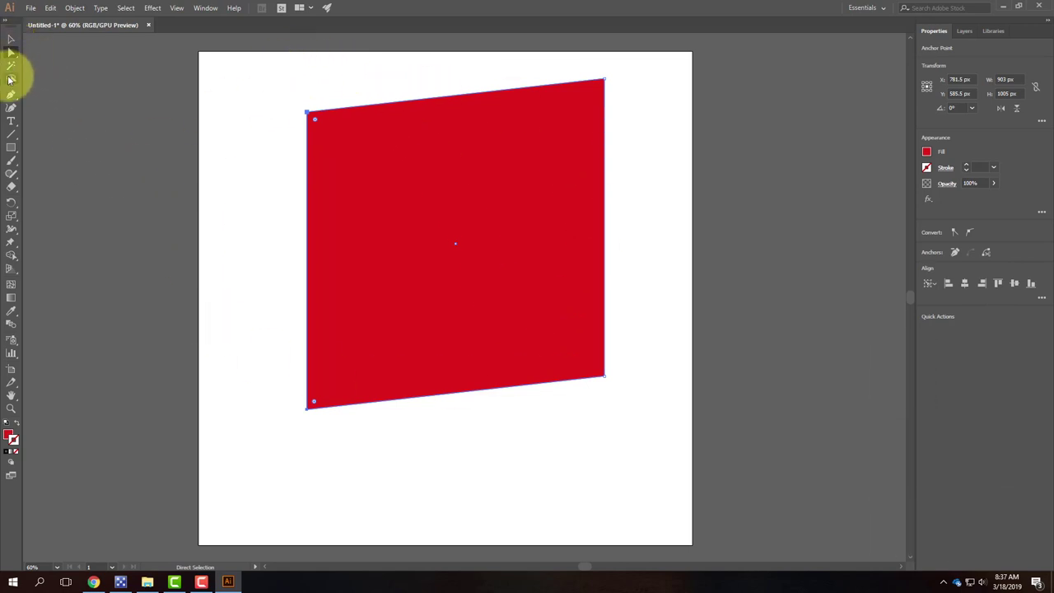
Step: Add an anchor at the bottom edge's middle and pull it down into a pointed tip
drag(11, 95, 70, 108)
drag(459, 349, 459, 397)
click(457, 397)
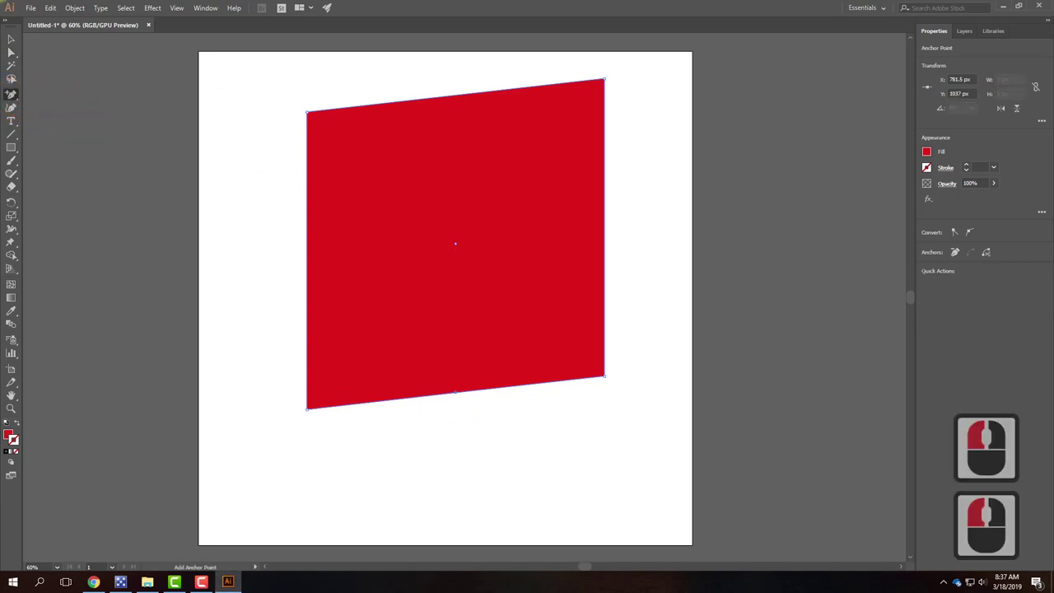
click(11, 51)
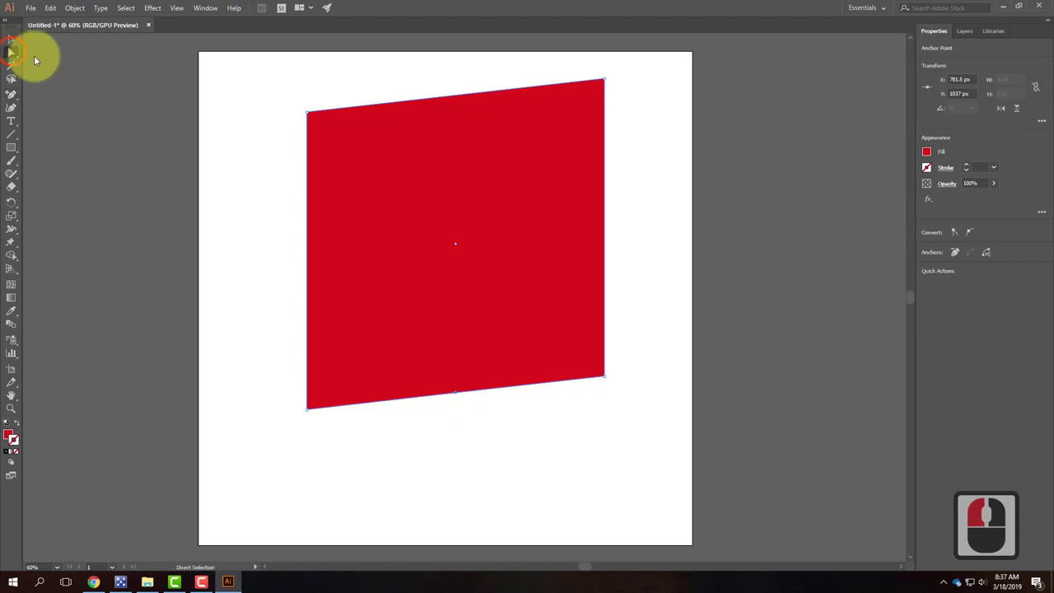
drag(458, 396, 457, 495)
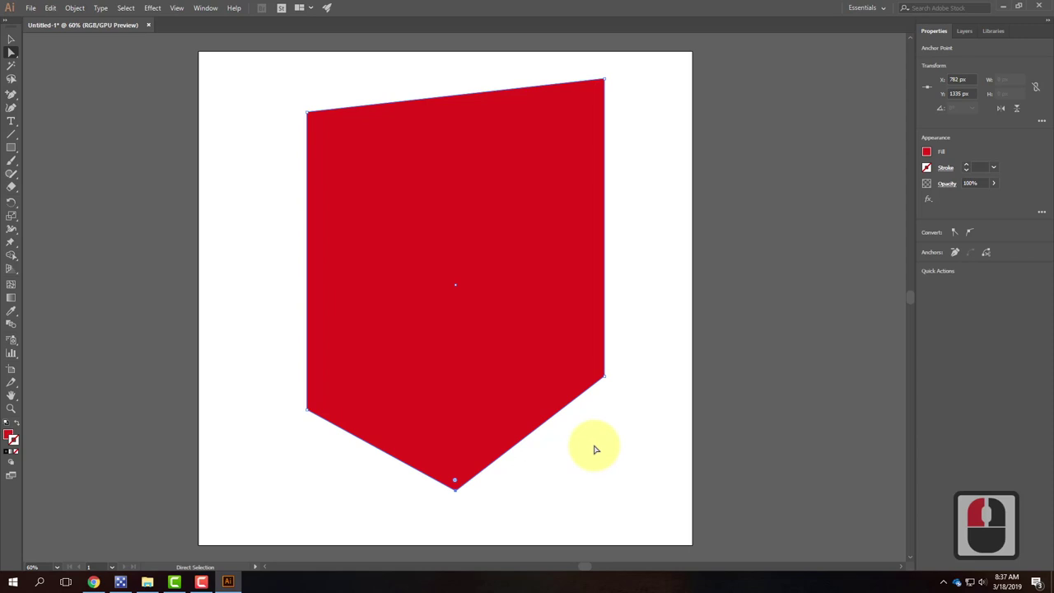
click(447, 72)
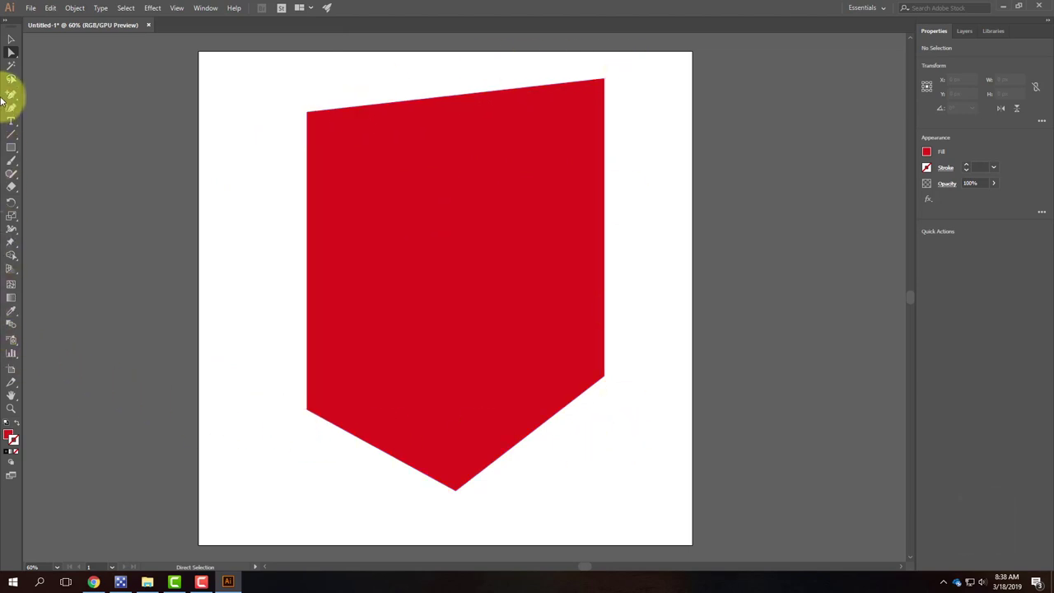
Step: Draw a closed Pen path over the shield's lower-right half along the diagonal
drag(9, 100, 49, 93)
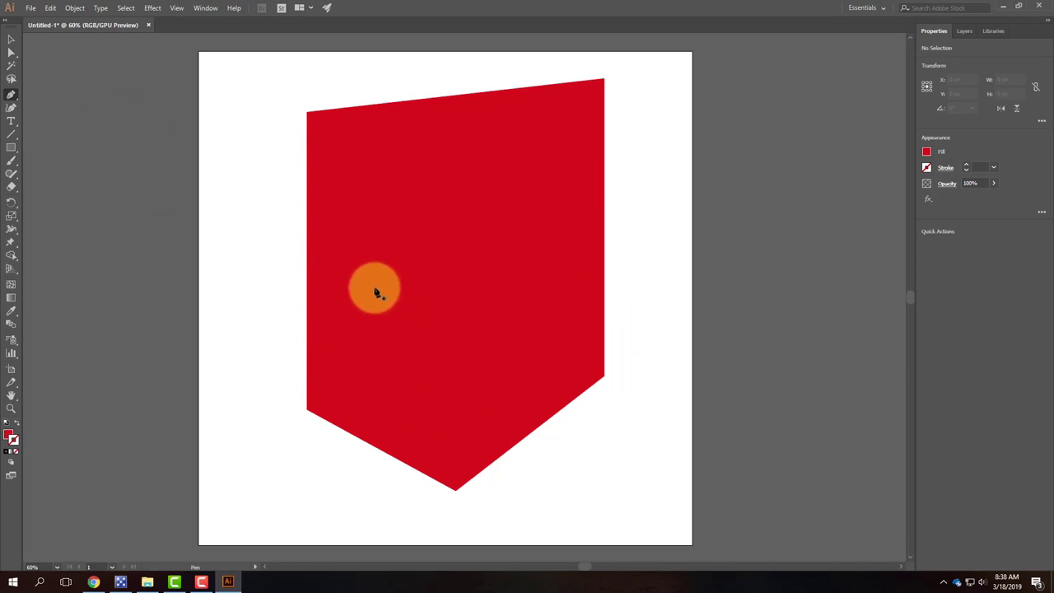
click(312, 409)
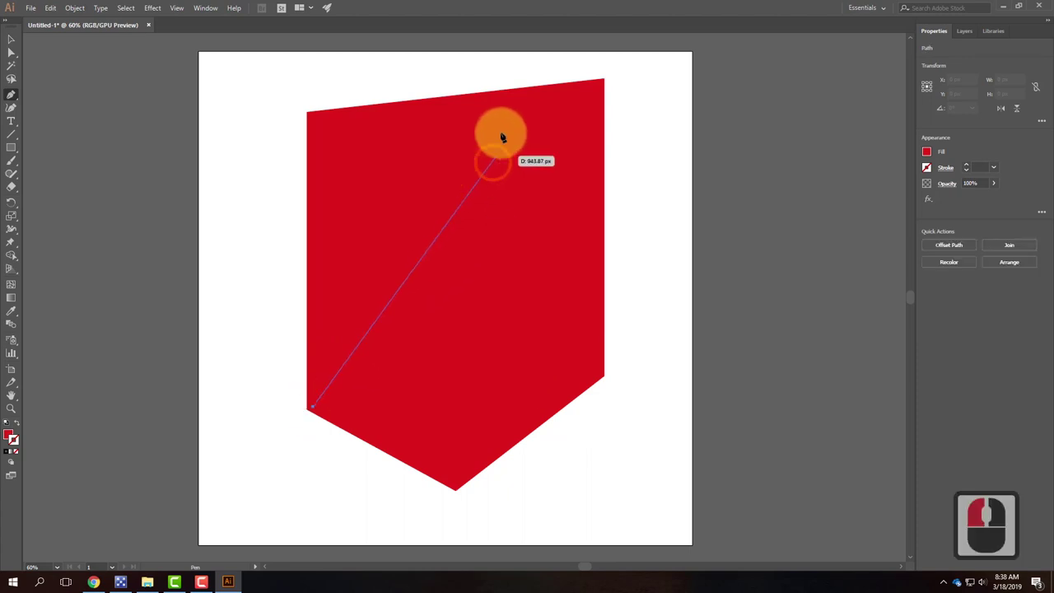
click(596, 85)
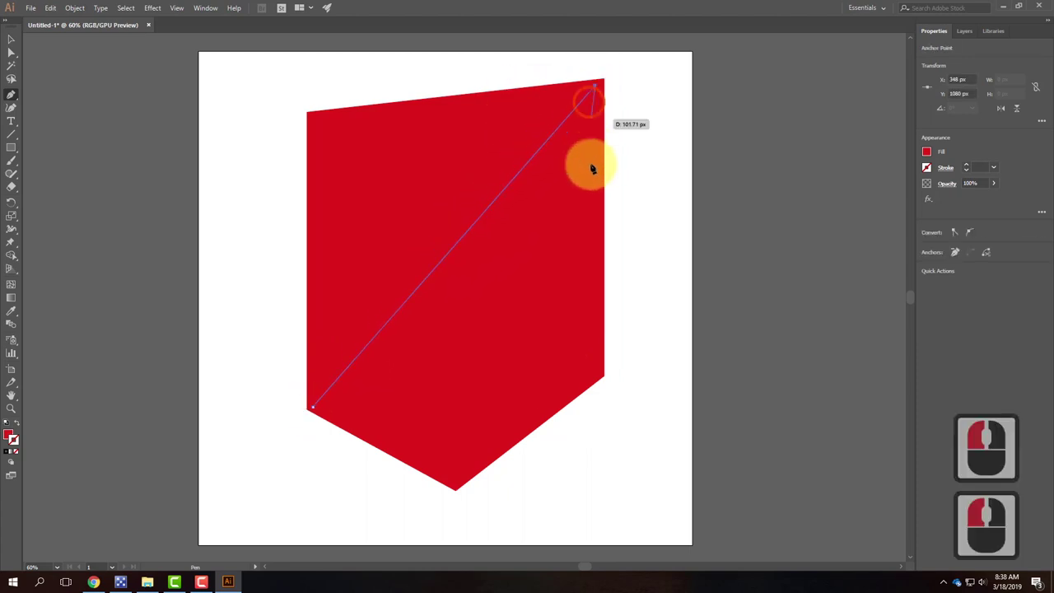
click(595, 377)
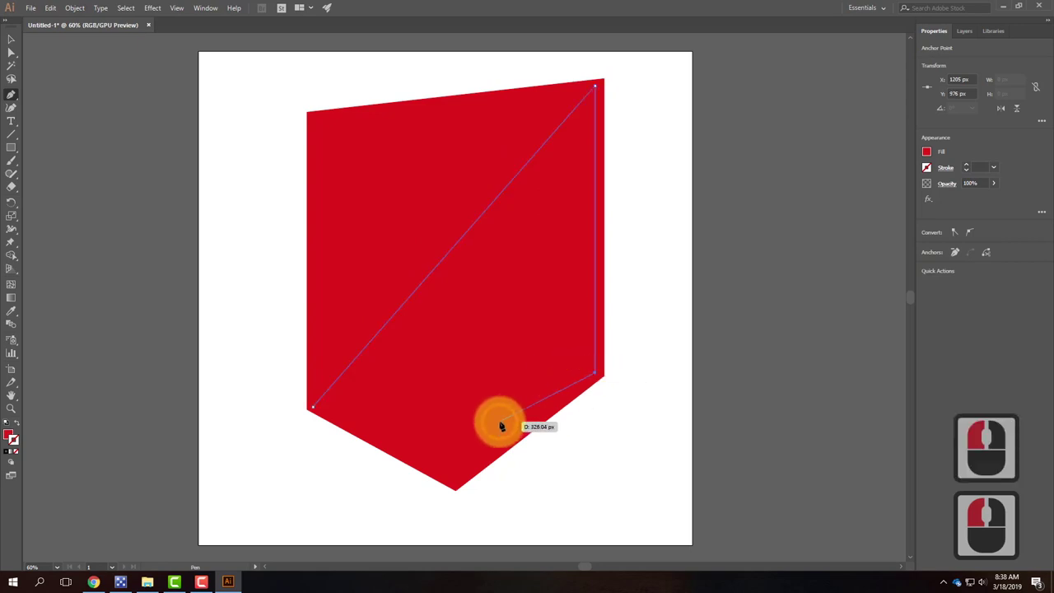
click(454, 483)
click(326, 416)
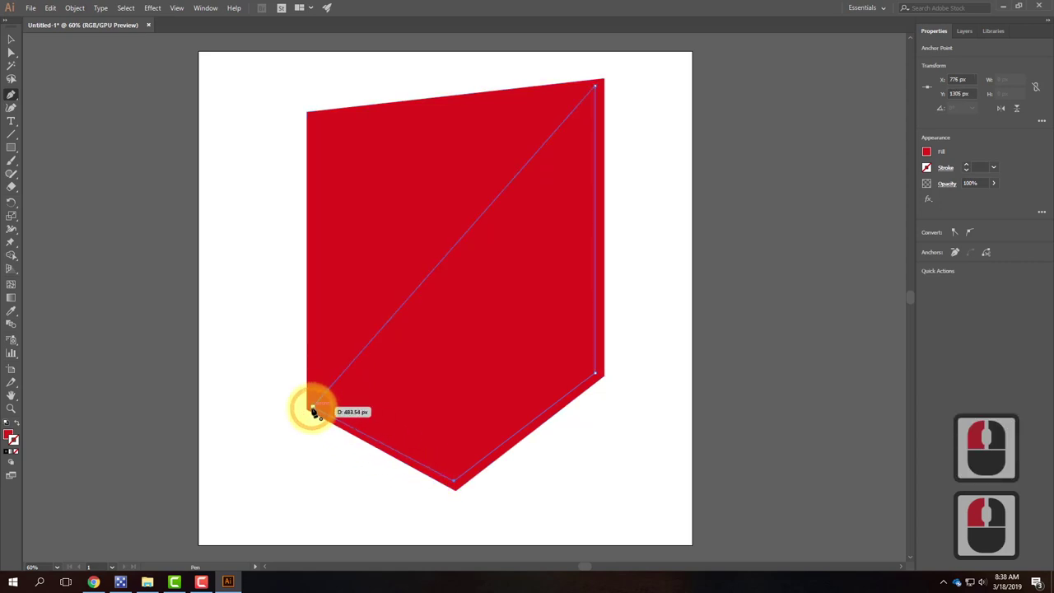
Step: Fill the new diagonal shape light blue and deselect it
click(9, 438)
click(589, 135)
mouse_move(596, 148)
mouse_down()
mouse_move(571, 148)
mouse_move(582, 147)
mouse_up()
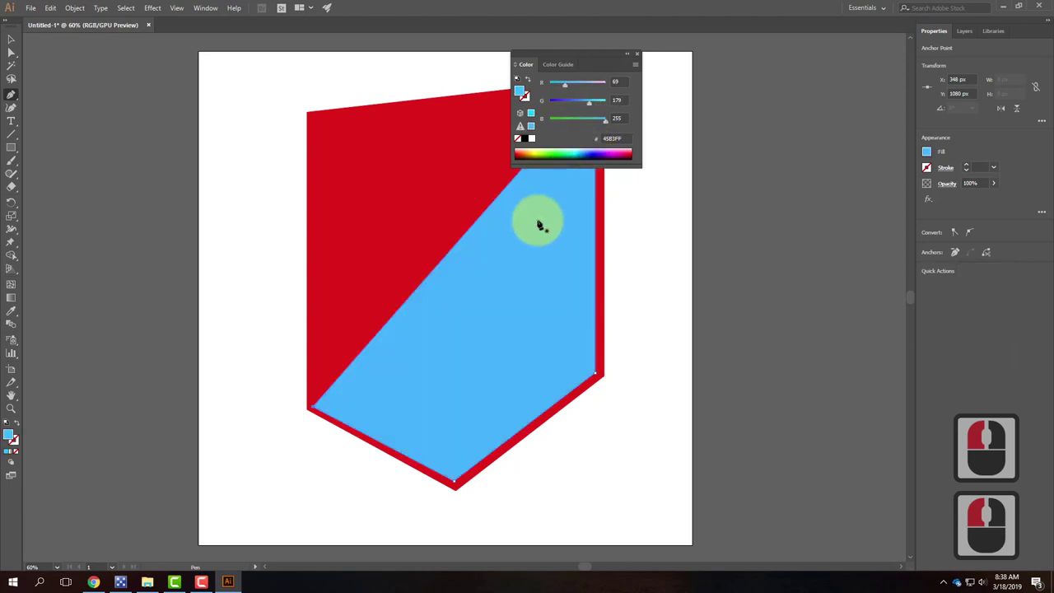
click(10, 40)
double_click(271, 122)
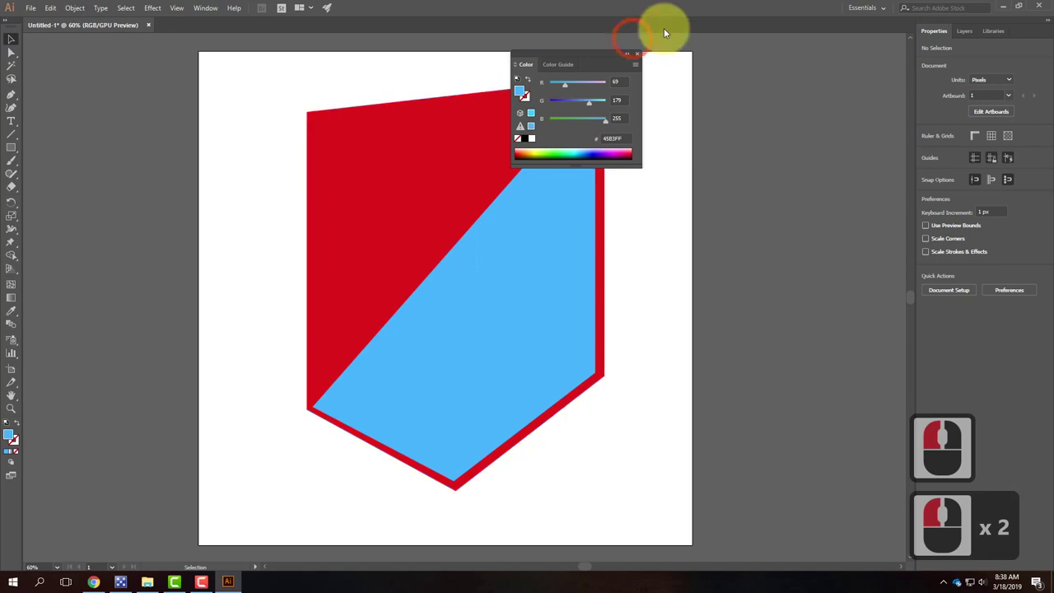
Step: Collapse the Color panel and move it off the artwork
click(631, 54)
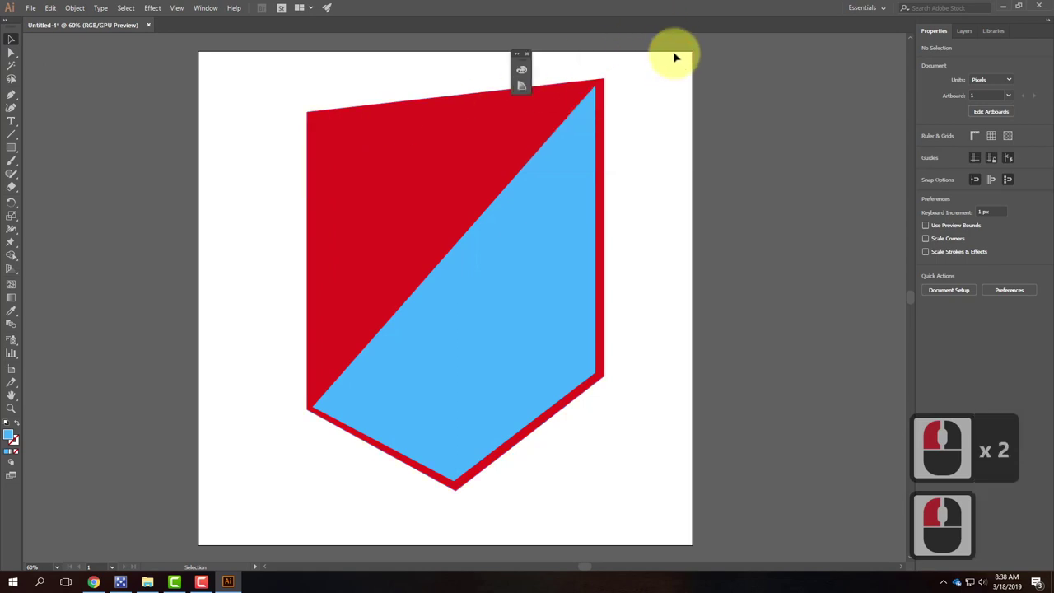
click(521, 54)
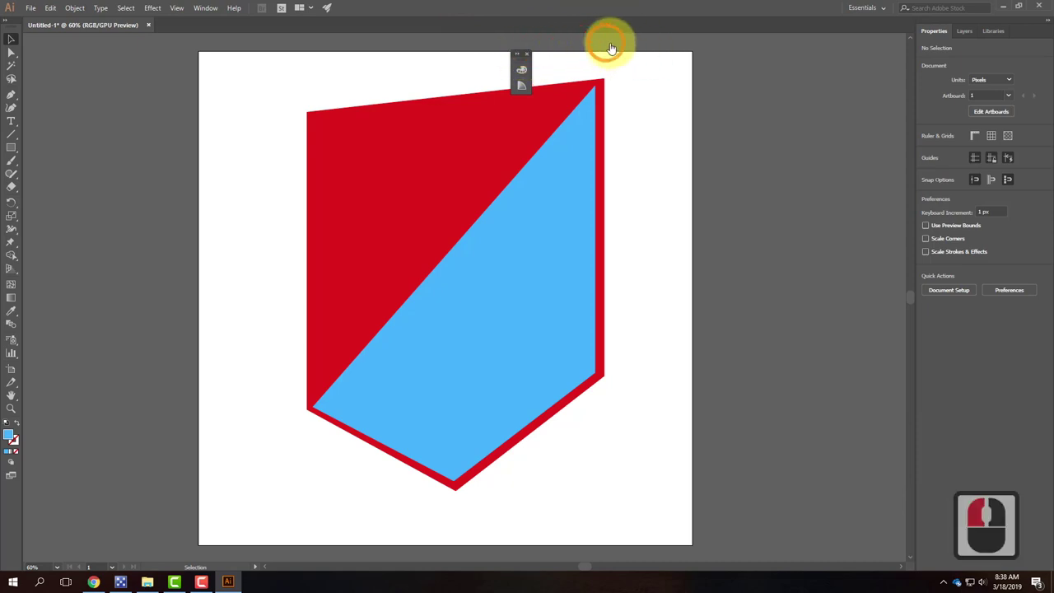
click(515, 51)
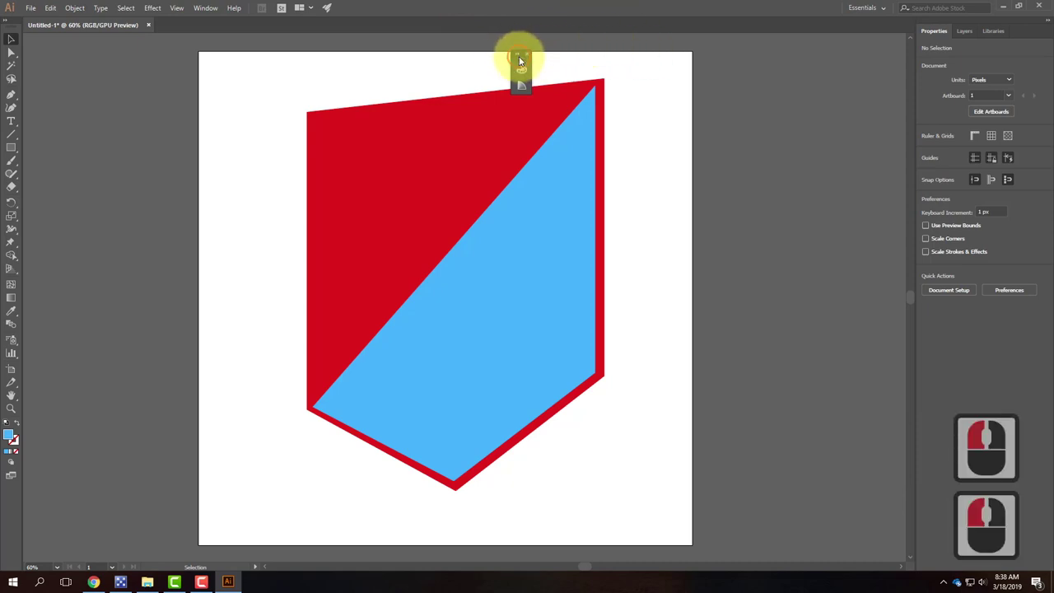
drag(522, 52, 812, 82)
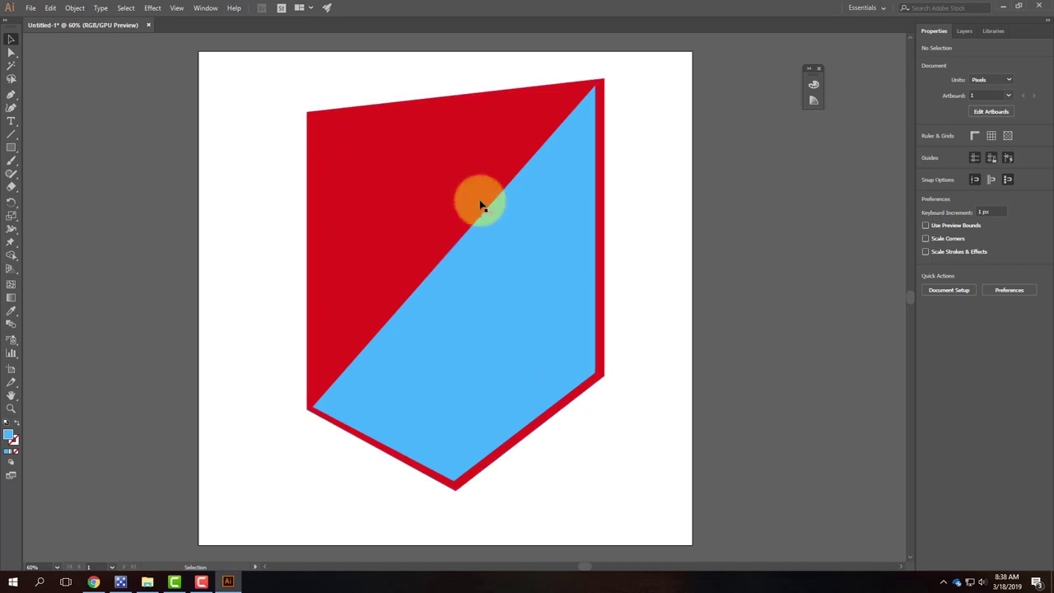
click(422, 172)
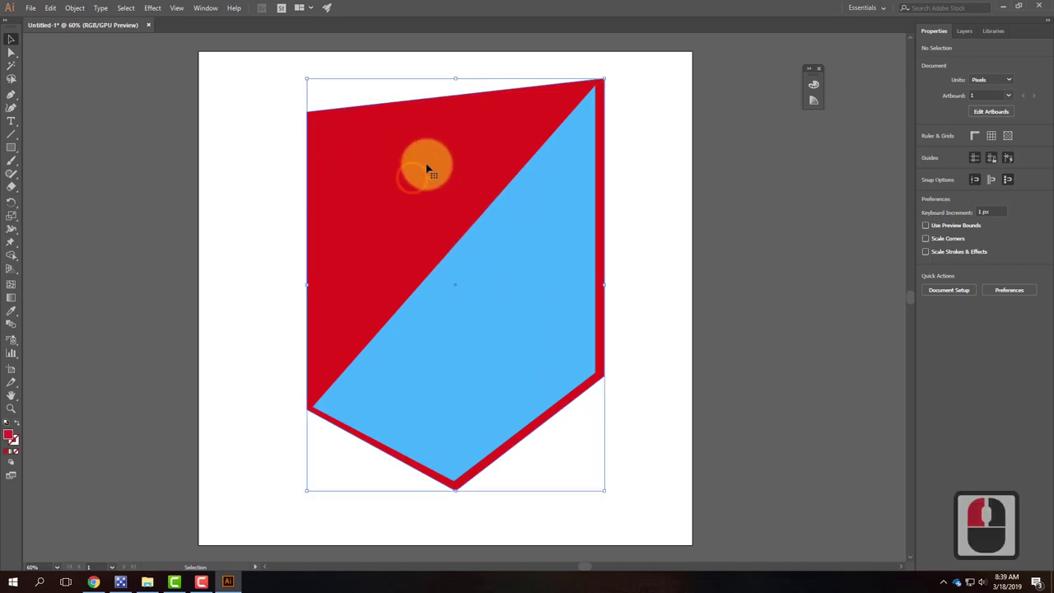
Step: Open the Pathfinder panel from the Window menu and move it higher on the left
click(247, 80)
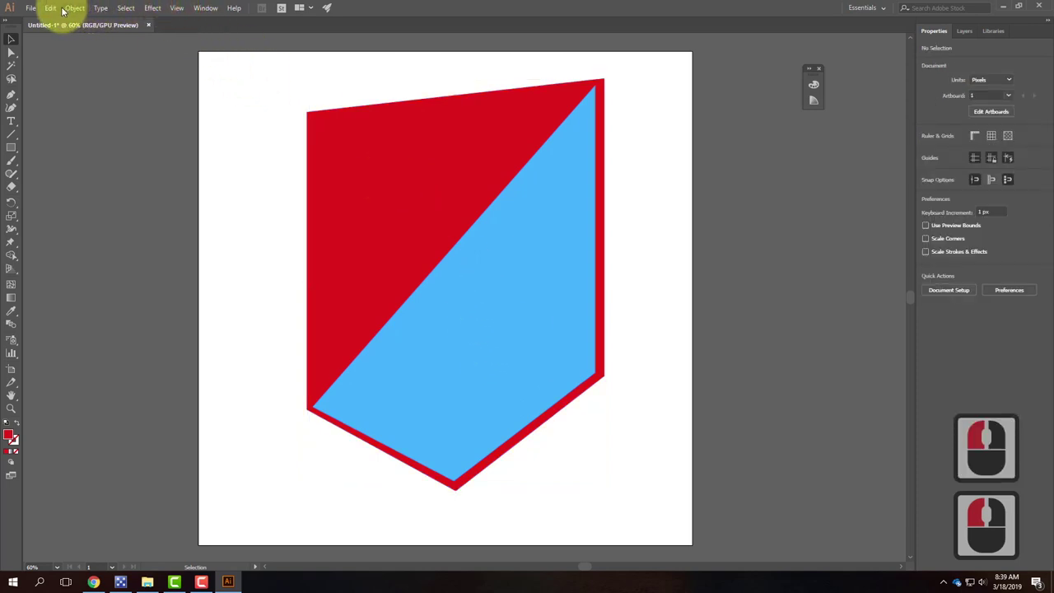
click(205, 8)
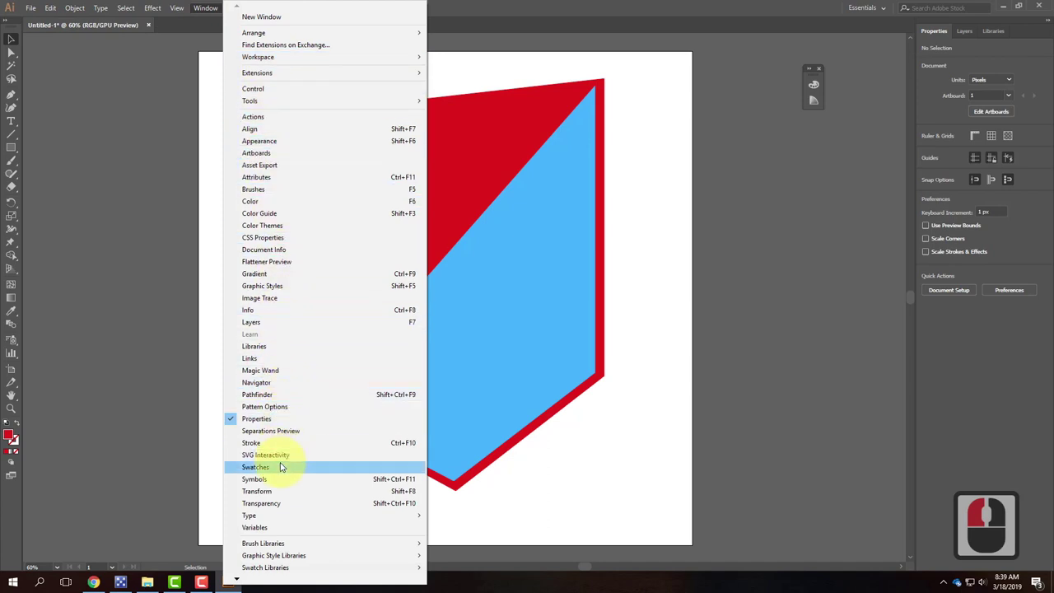
click(276, 395)
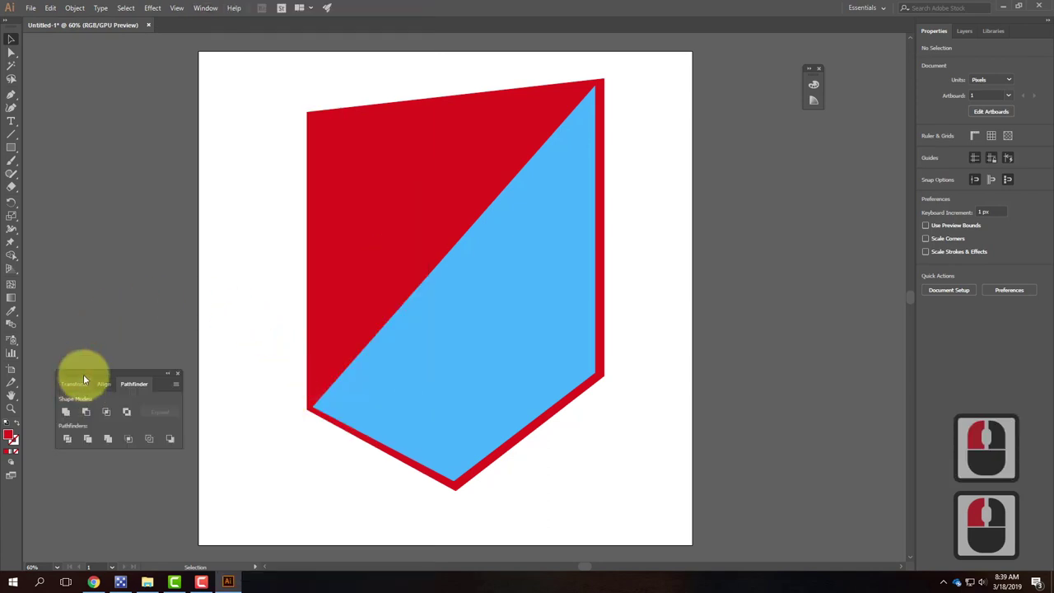
drag(89, 373, 110, 263)
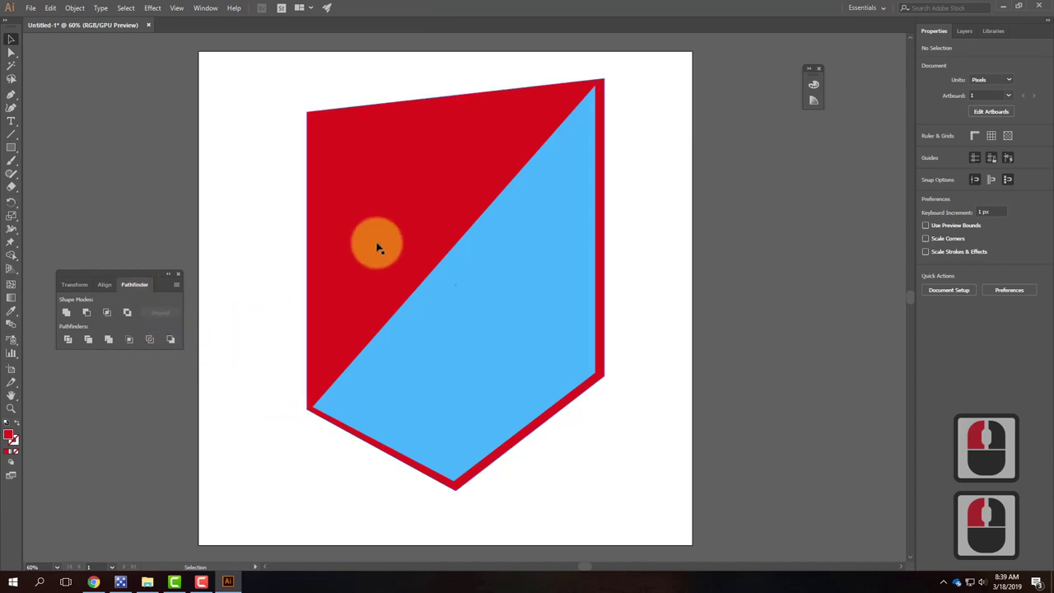
Step: Draw a wide blue-filled rectangle across the shield's upper left
click(10, 148)
drag(231, 166, 415, 208)
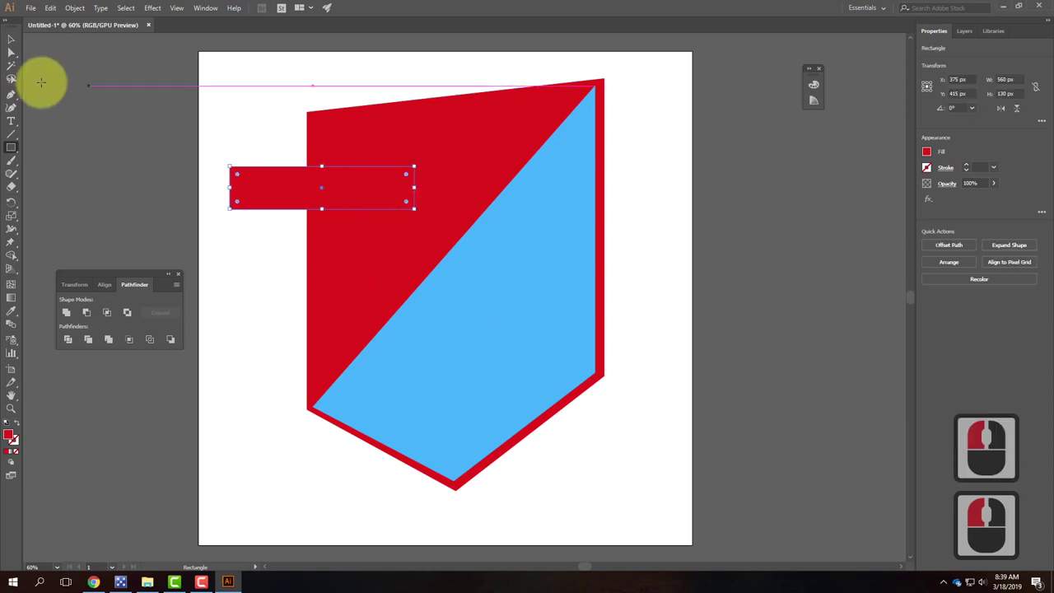
double_click(11, 439)
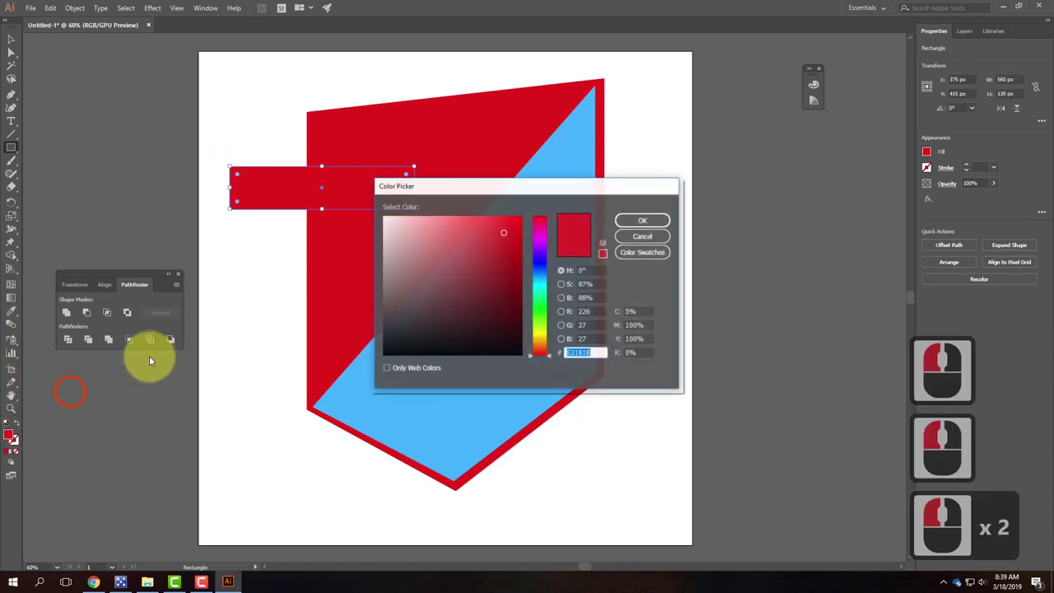
click(539, 278)
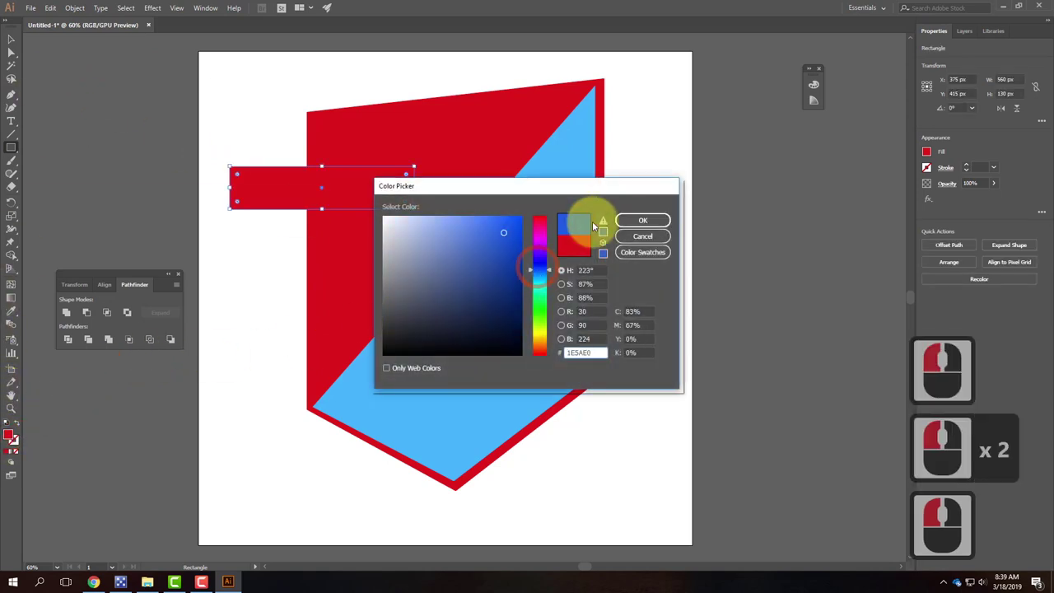
click(637, 219)
click(12, 38)
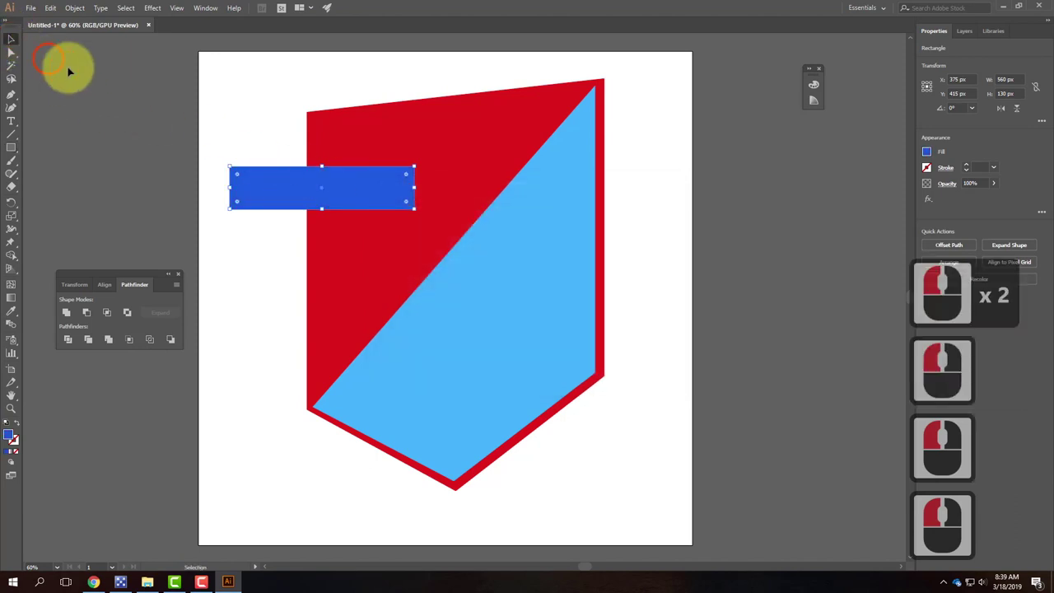
double_click(449, 167)
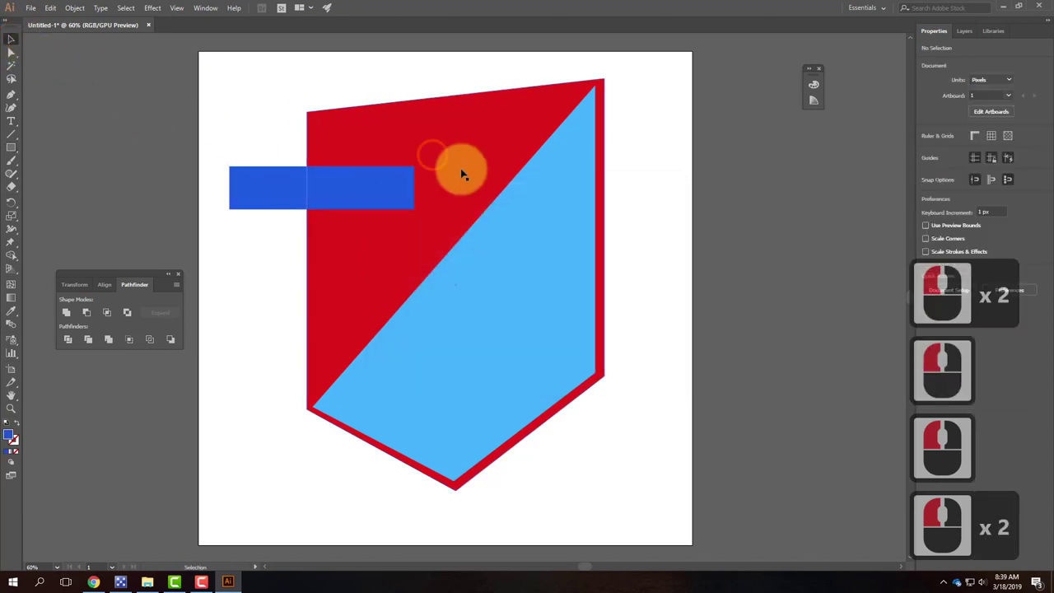
Step: Select the blue bar with the shield and apply Minus Front to cut the notch
click(371, 139)
click(265, 193)
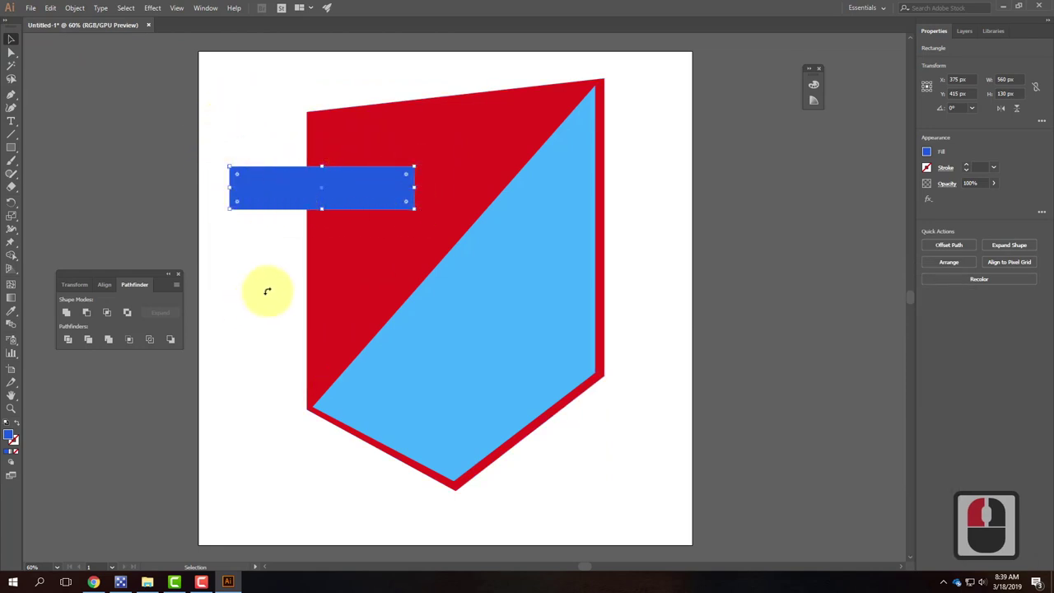
drag(341, 87, 270, 219)
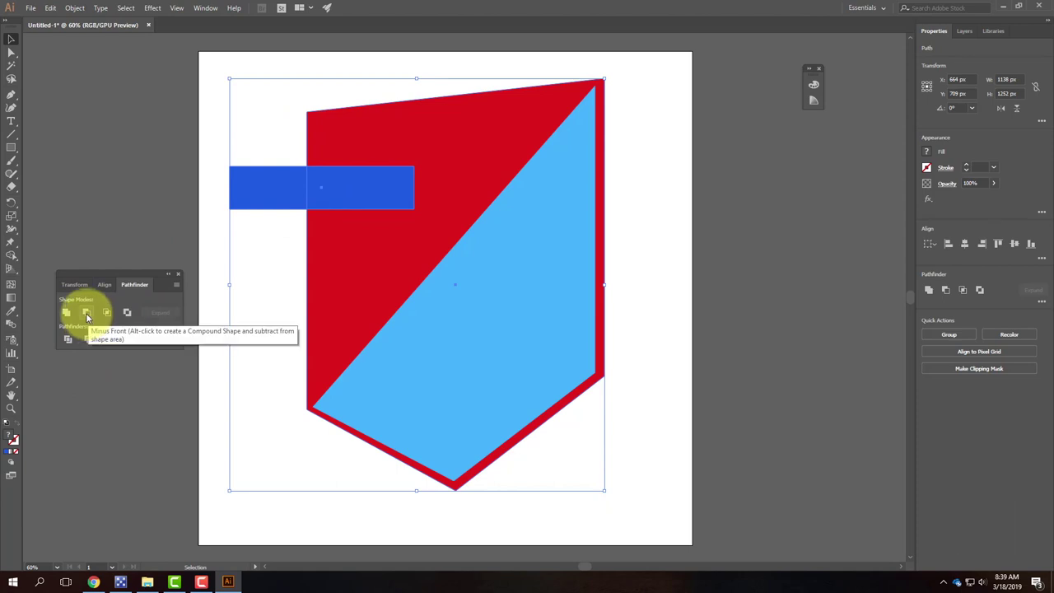
click(86, 314)
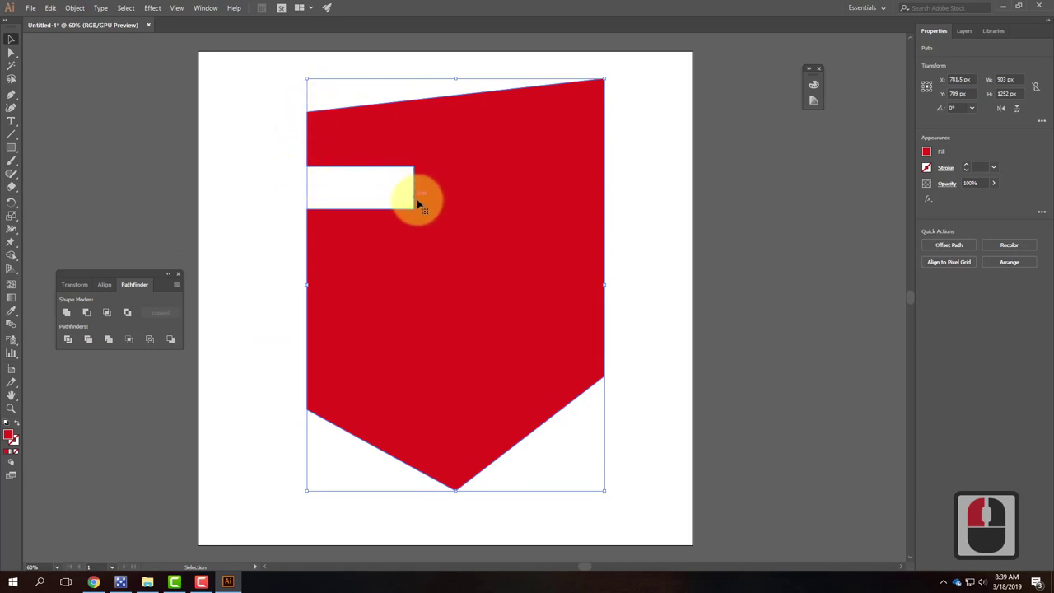
click(271, 313)
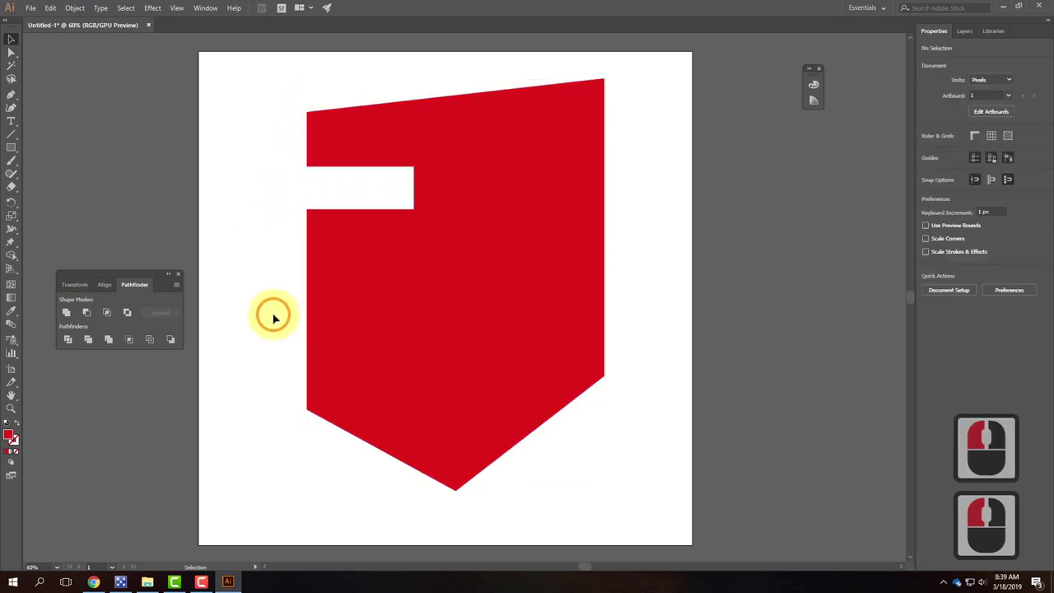
Step: Draw a large green-filled rectangle over the shield's upper left
click(12, 148)
drag(114, 74, 390, 306)
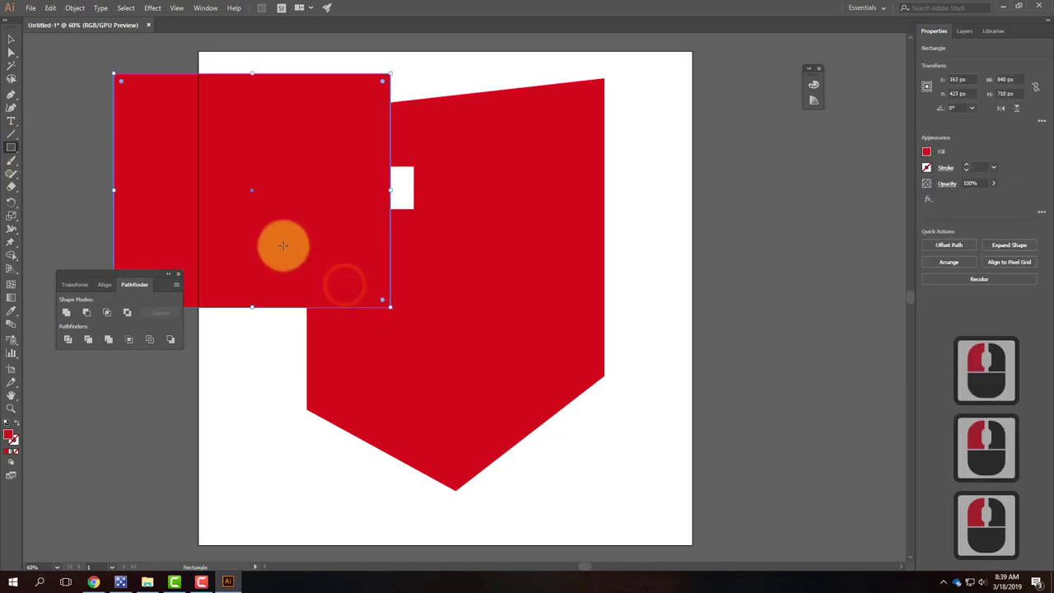
double_click(11, 437)
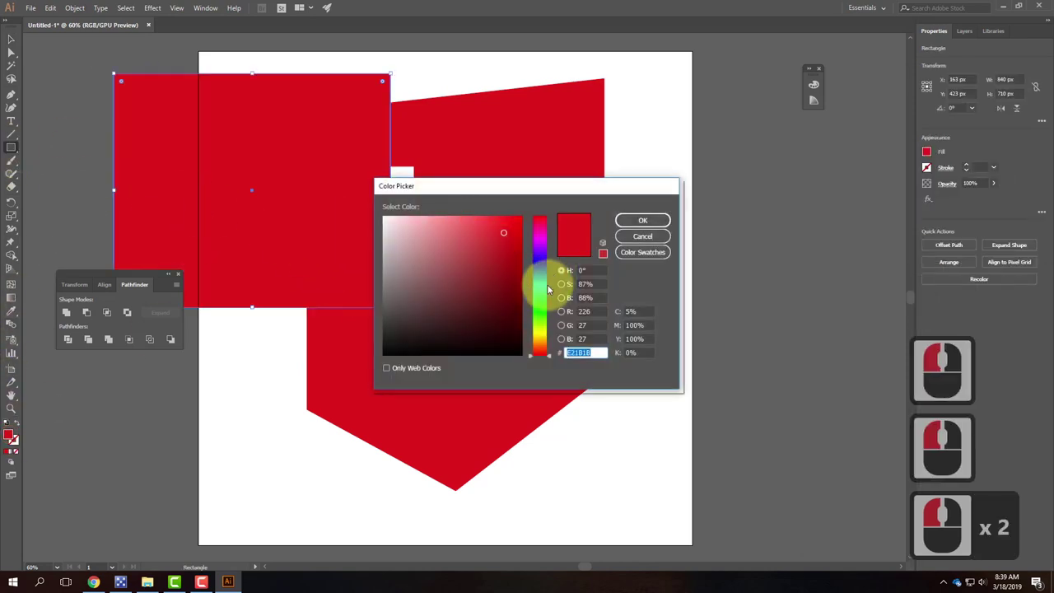
click(539, 292)
click(643, 221)
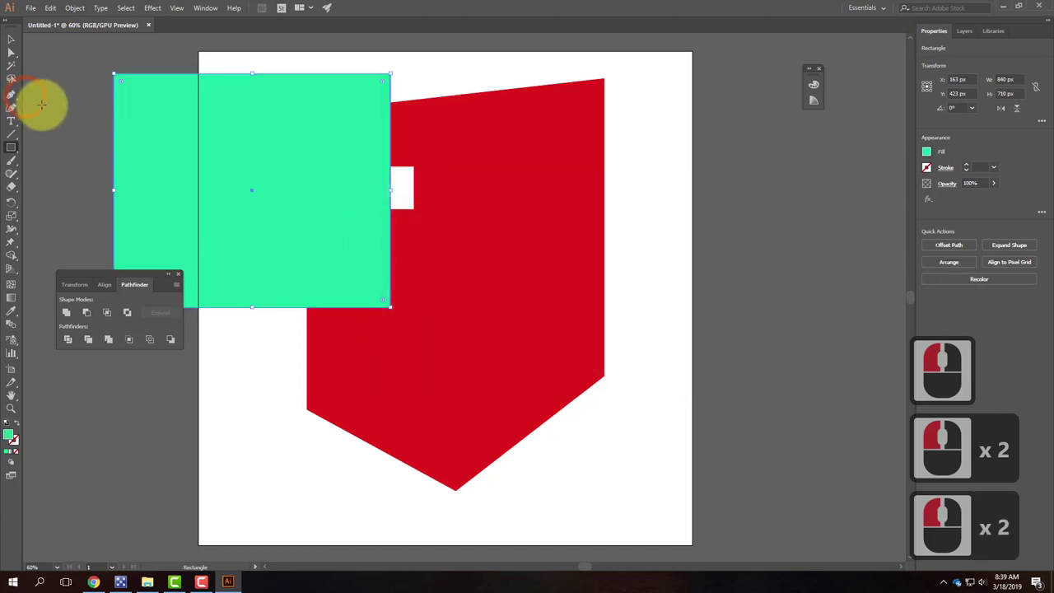
Step: Send the green rectangle to the back, shift it, then undo back to before the cut
click(11, 41)
right_click(136, 125)
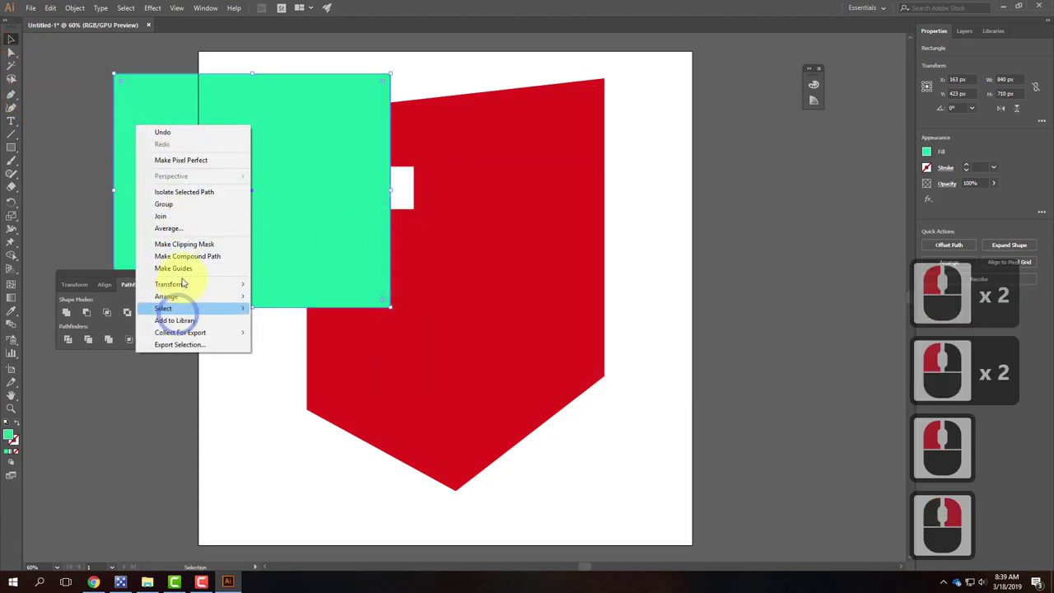
mouse_move(183, 300)
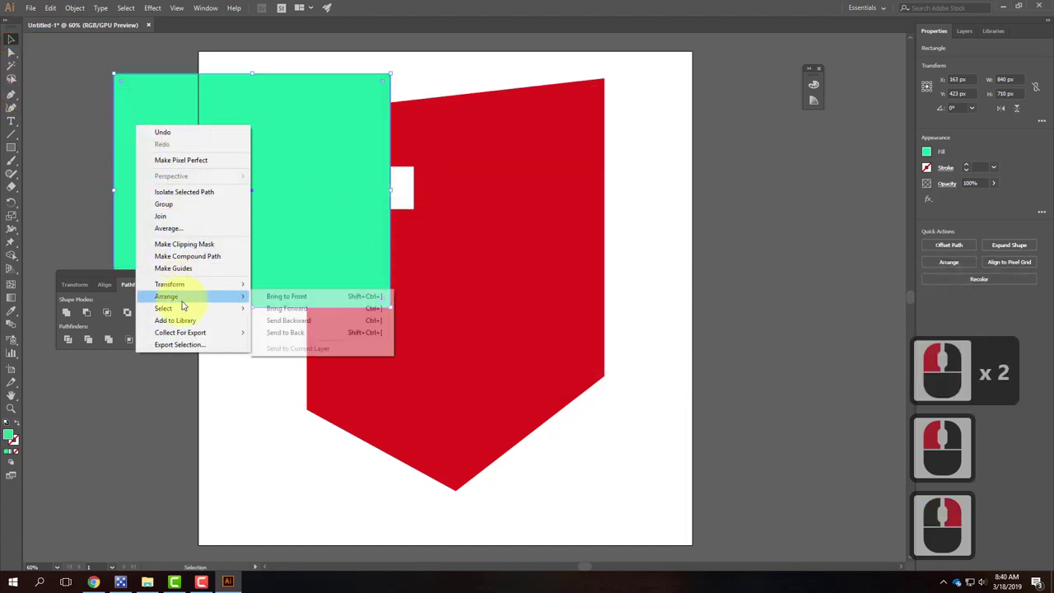
click(285, 332)
drag(150, 129, 189, 127)
click(305, 140)
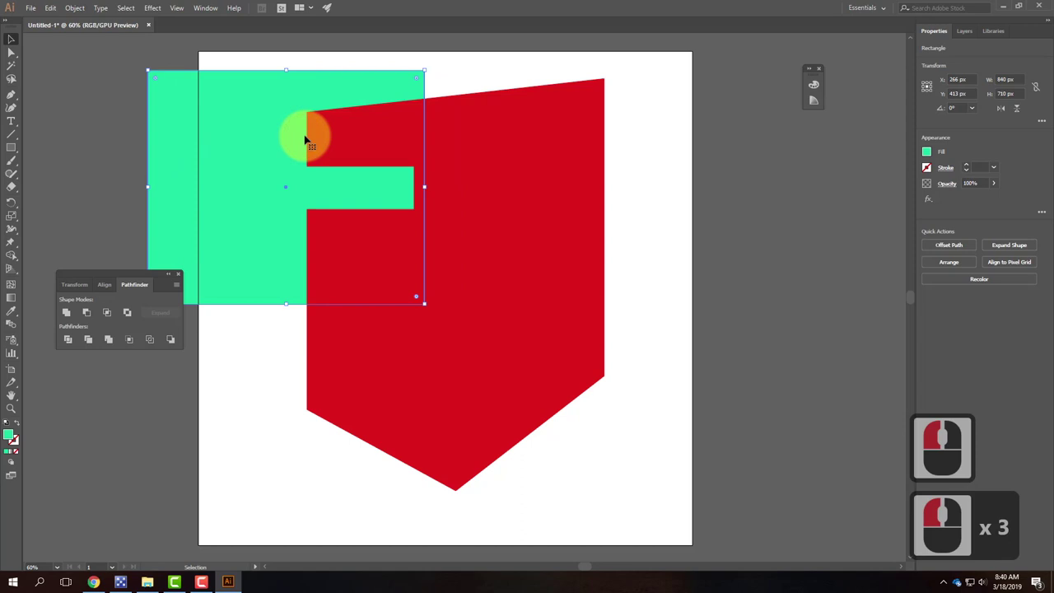
key(ctrl+z)
key(ctrl+z)
key(ctrl+z)
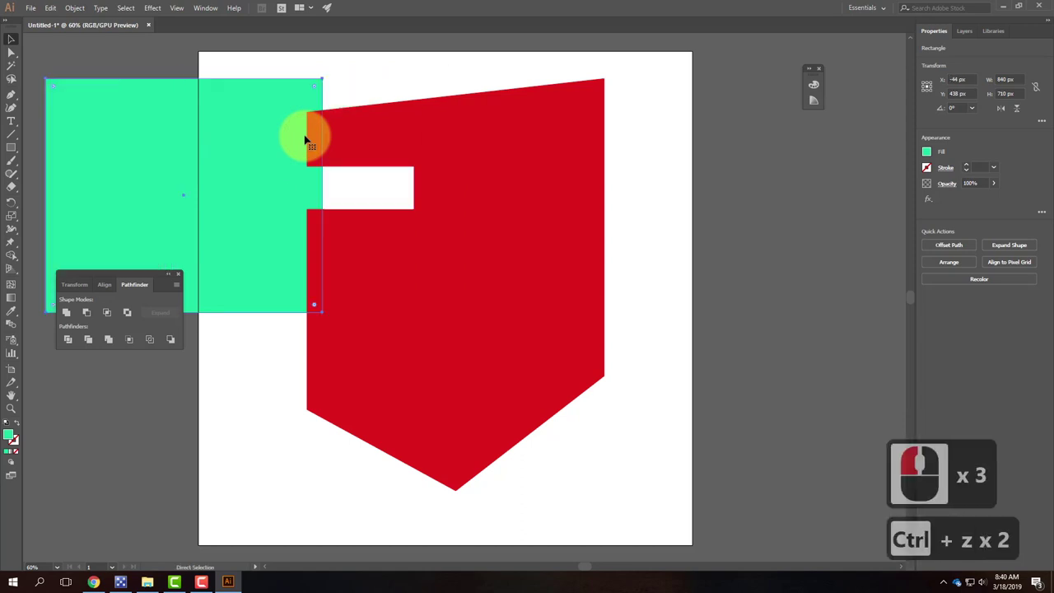
key(ctrl+z)
key(ctrl+z)
key(ctrl+z)
key(ctrl+z)
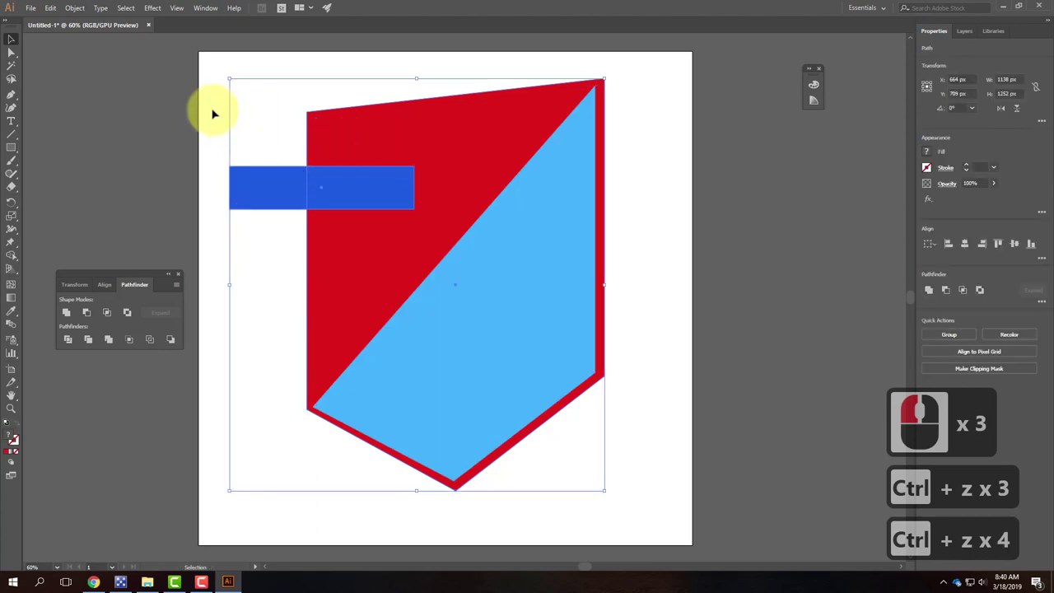
click(305, 81)
drag(336, 83, 209, 247)
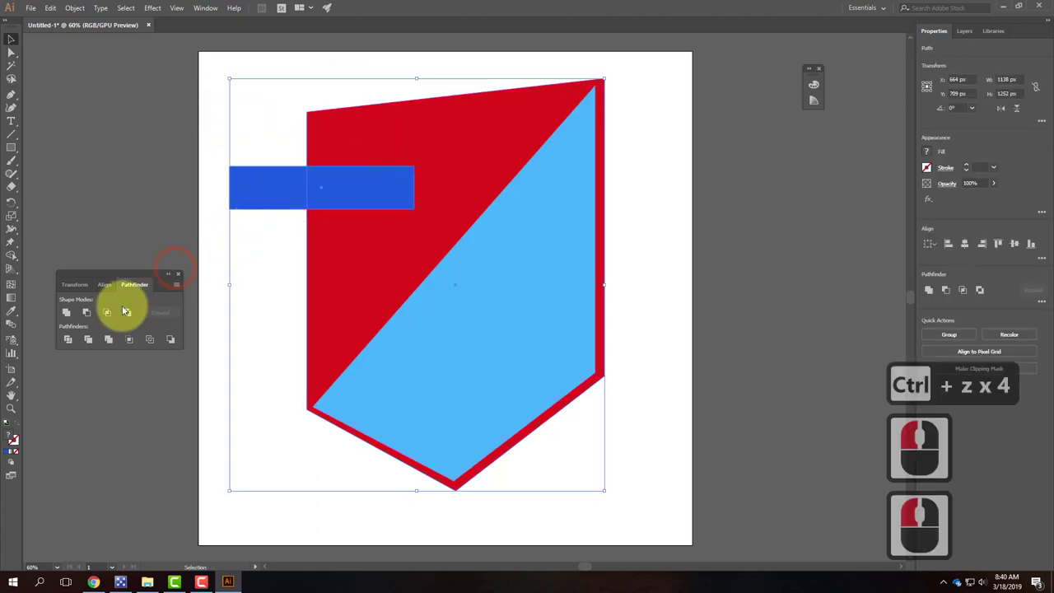
click(66, 313)
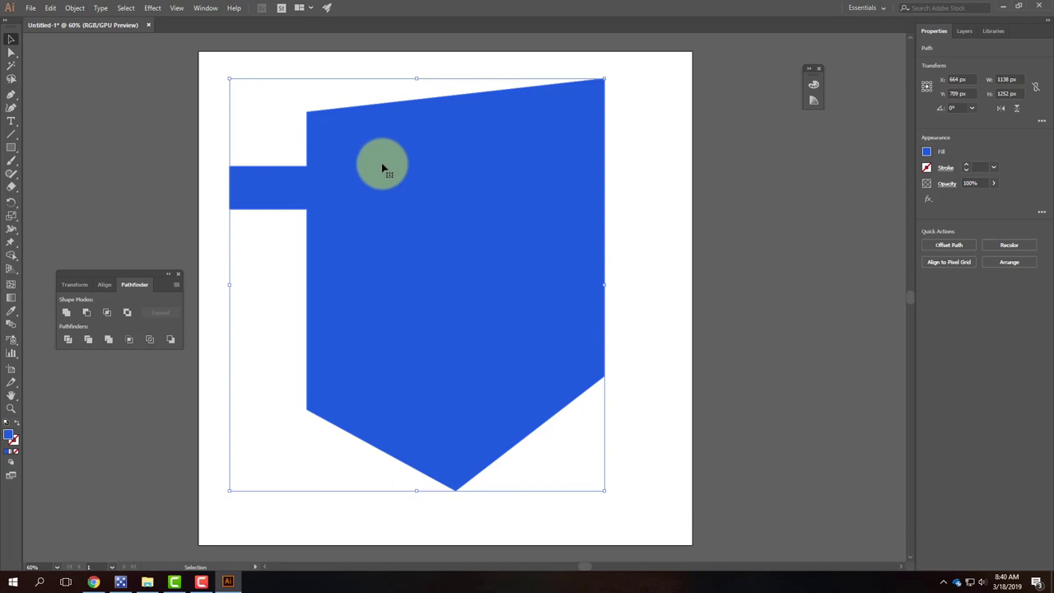
click(360, 66)
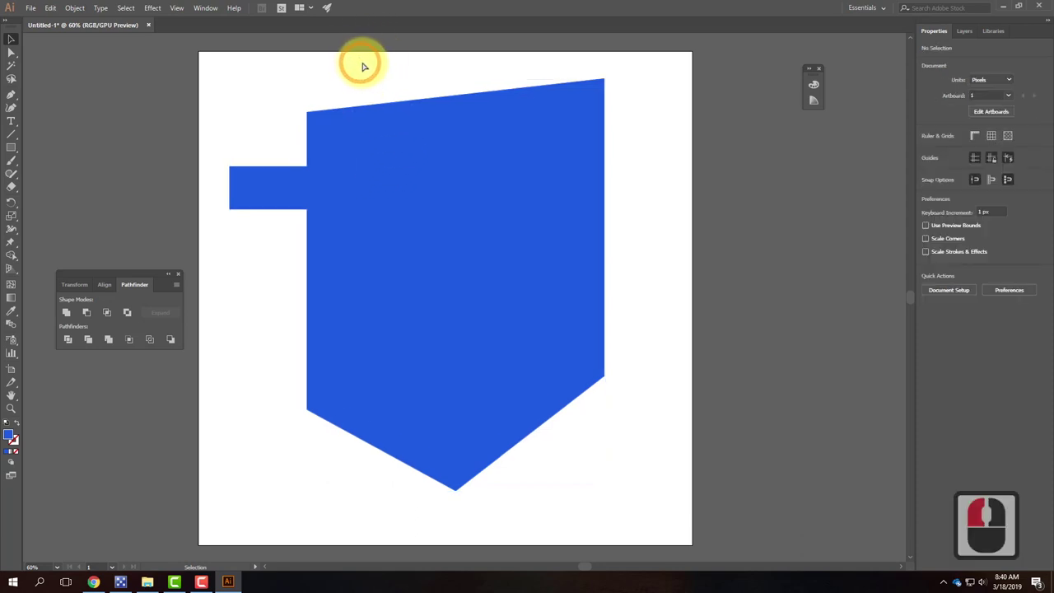
key(ctrl+z)
click(342, 206)
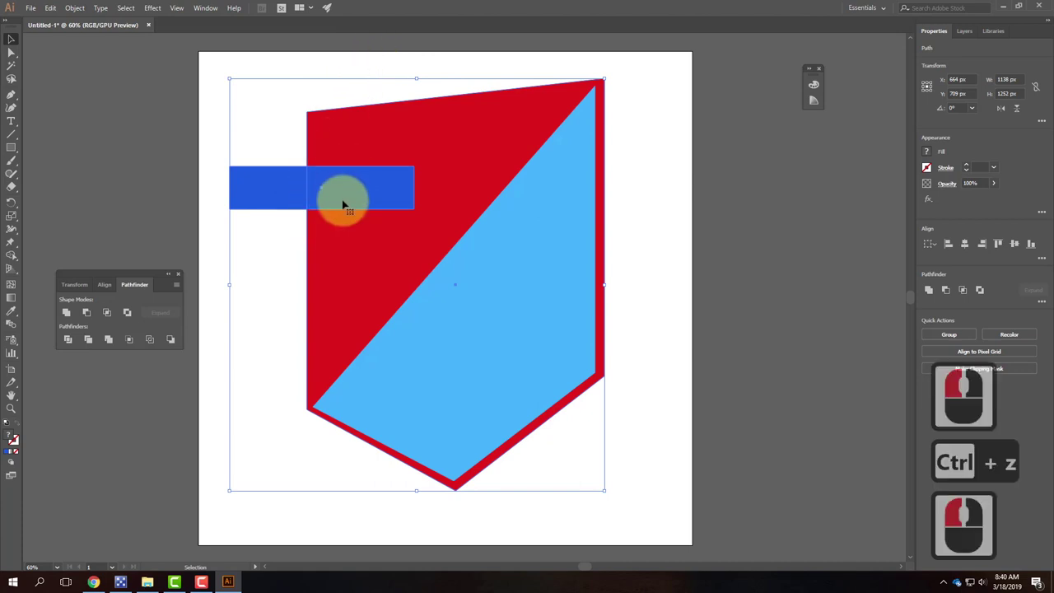
click(112, 313)
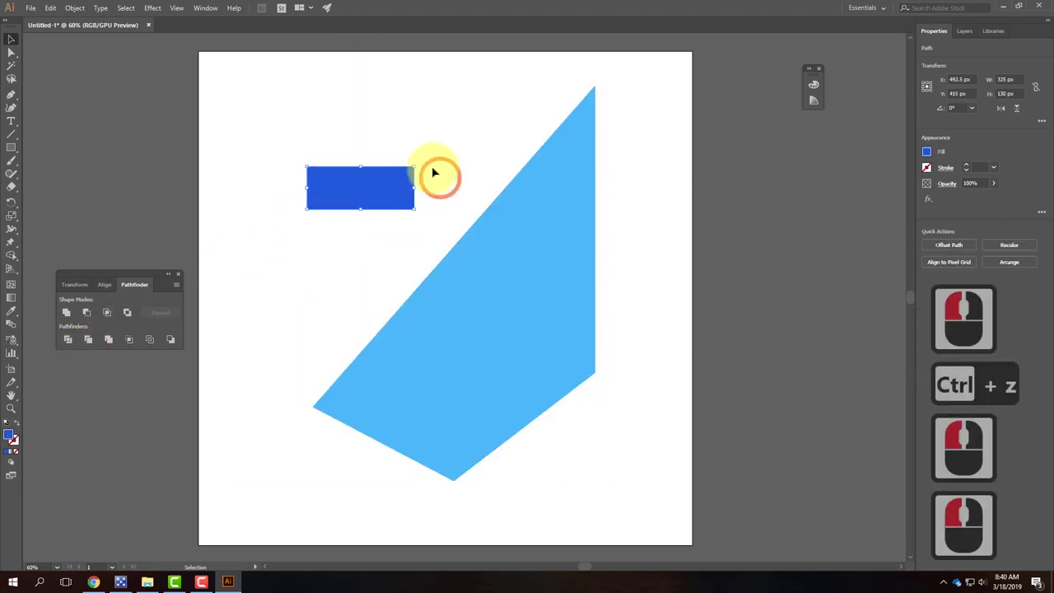
click(368, 175)
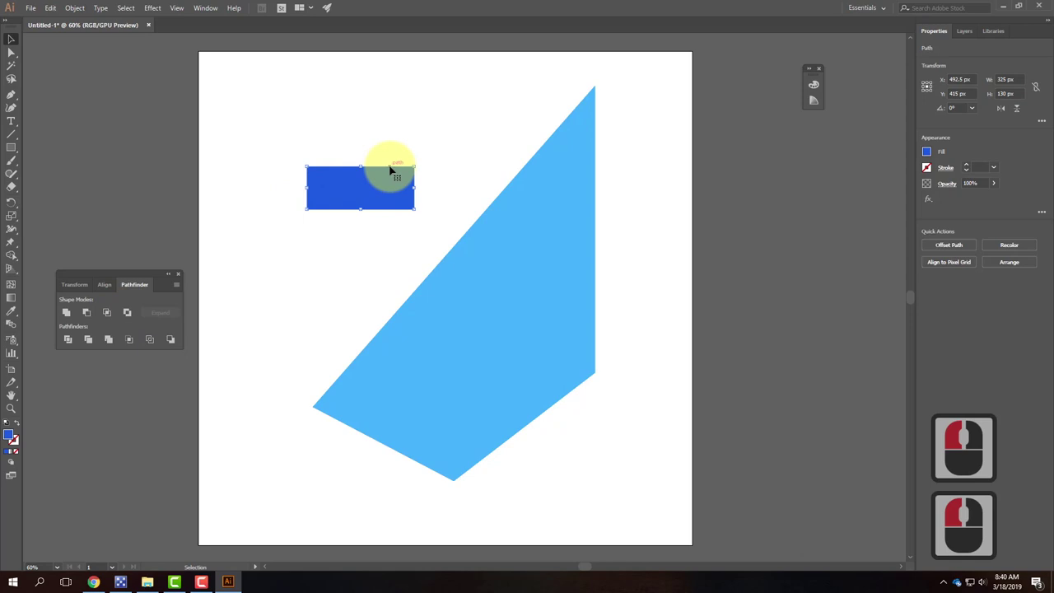
key(ctrl+z)
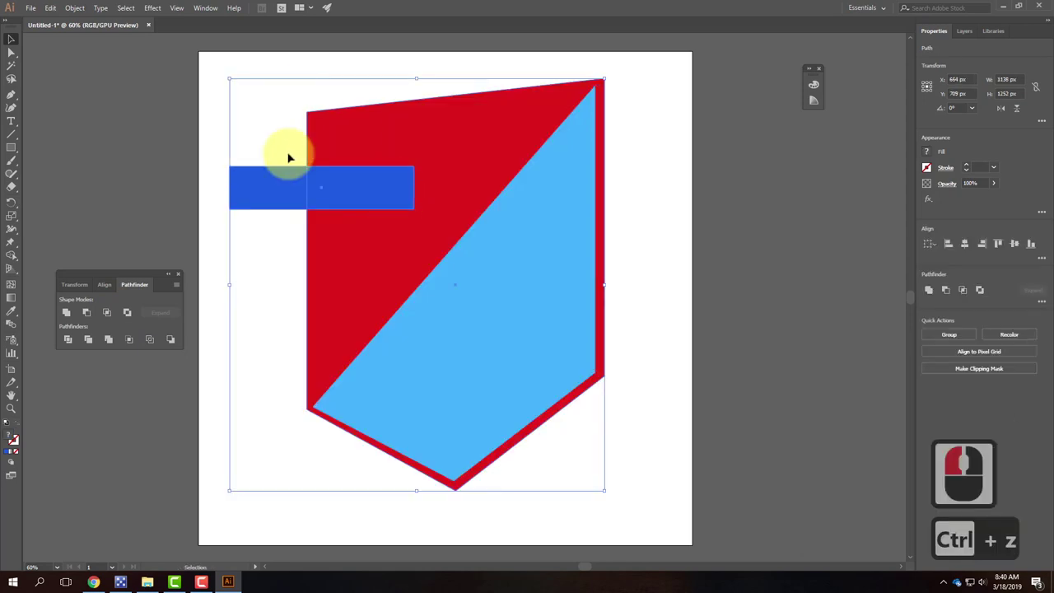
click(321, 171)
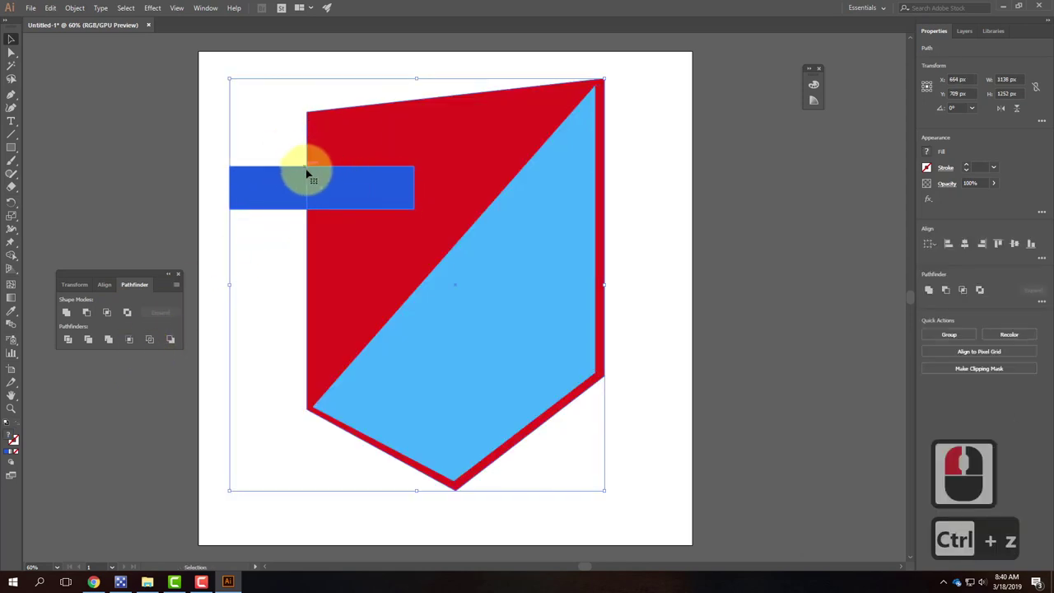
click(128, 314)
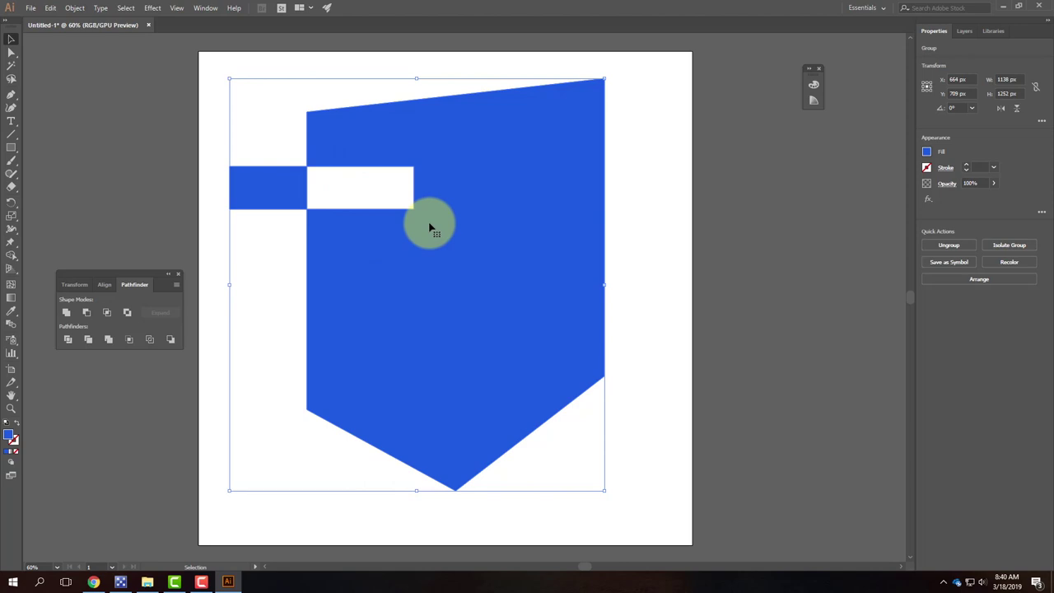
click(430, 228)
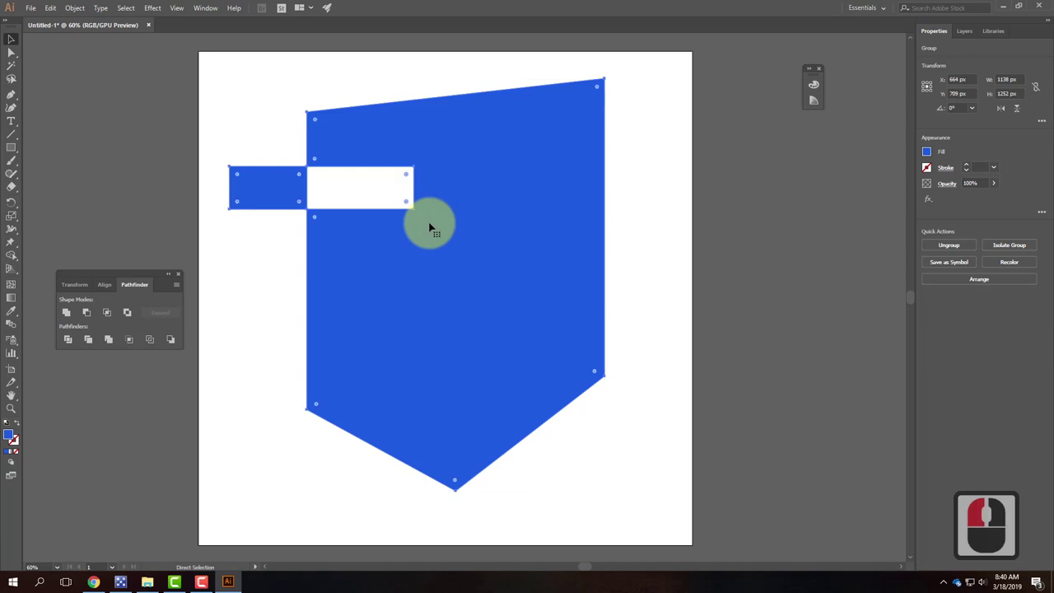
key(ctrl+z)
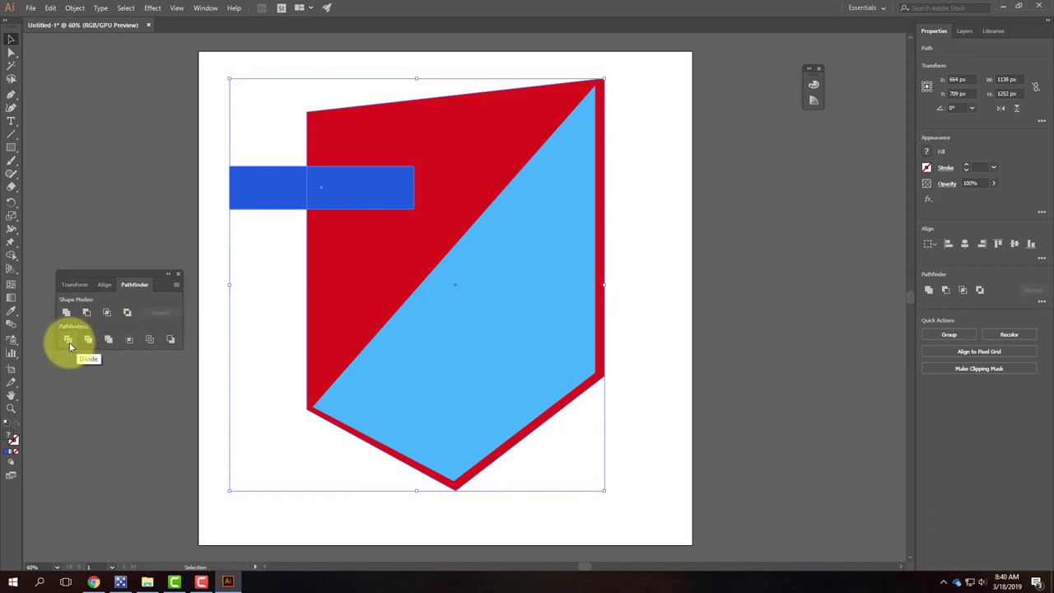
click(341, 66)
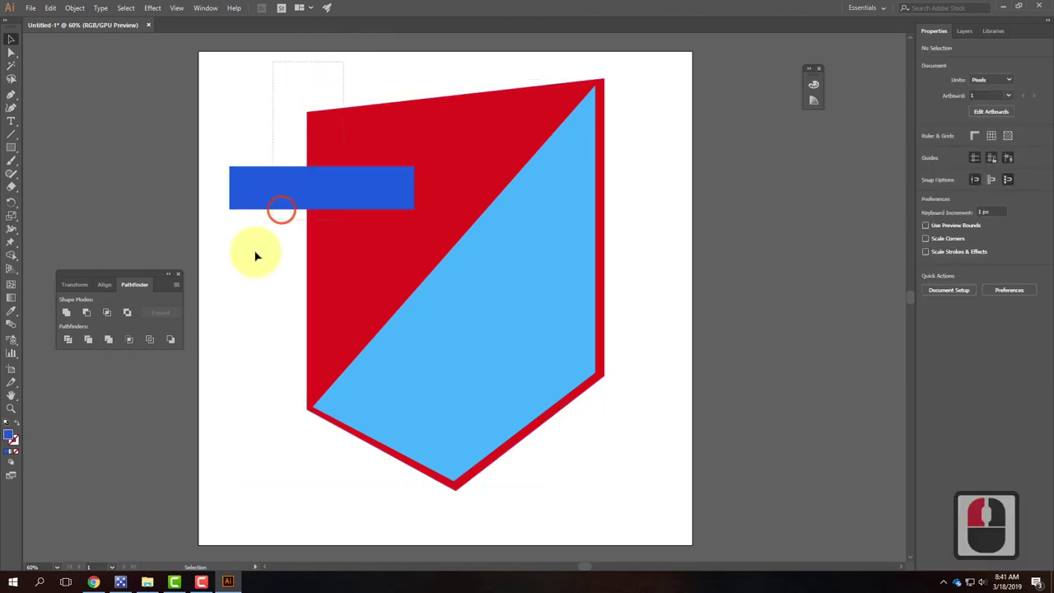
click(271, 282)
click(66, 340)
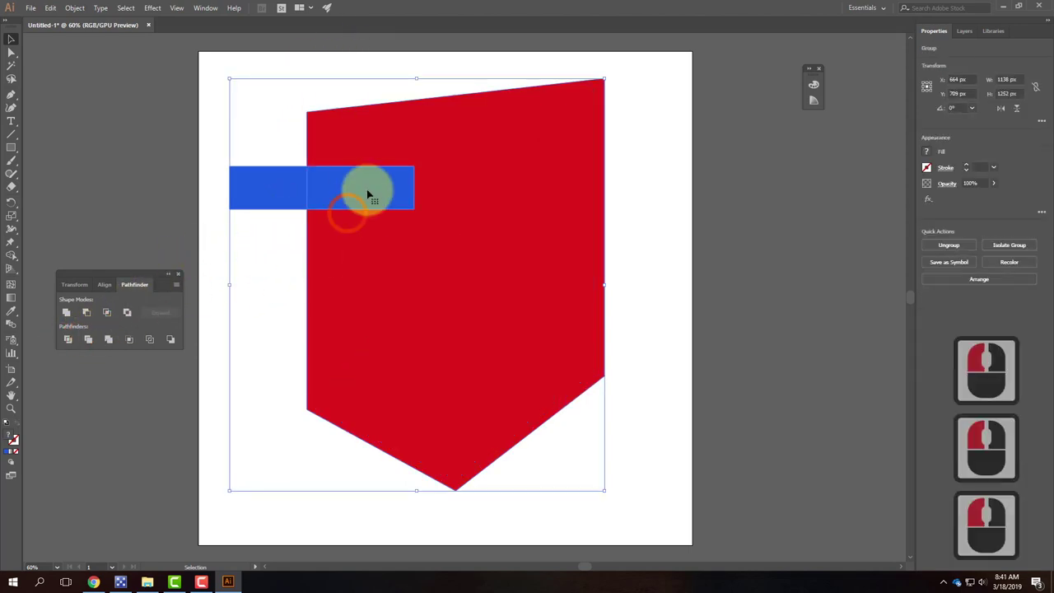
click(9, 55)
click(294, 155)
drag(276, 191, 249, 195)
drag(362, 189, 368, 256)
click(346, 153)
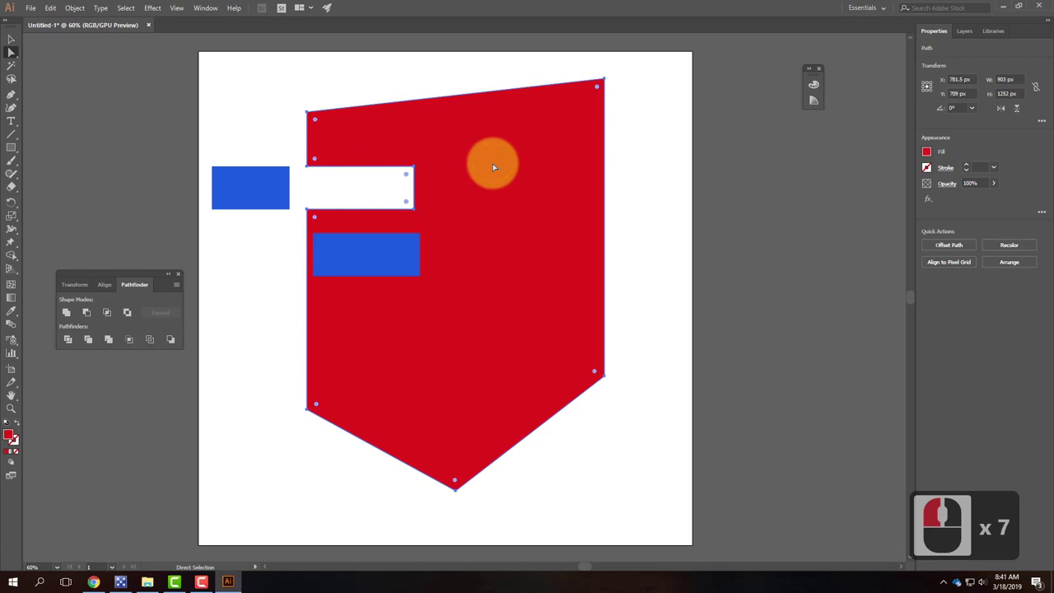
key(v)
key(ctrl+z)
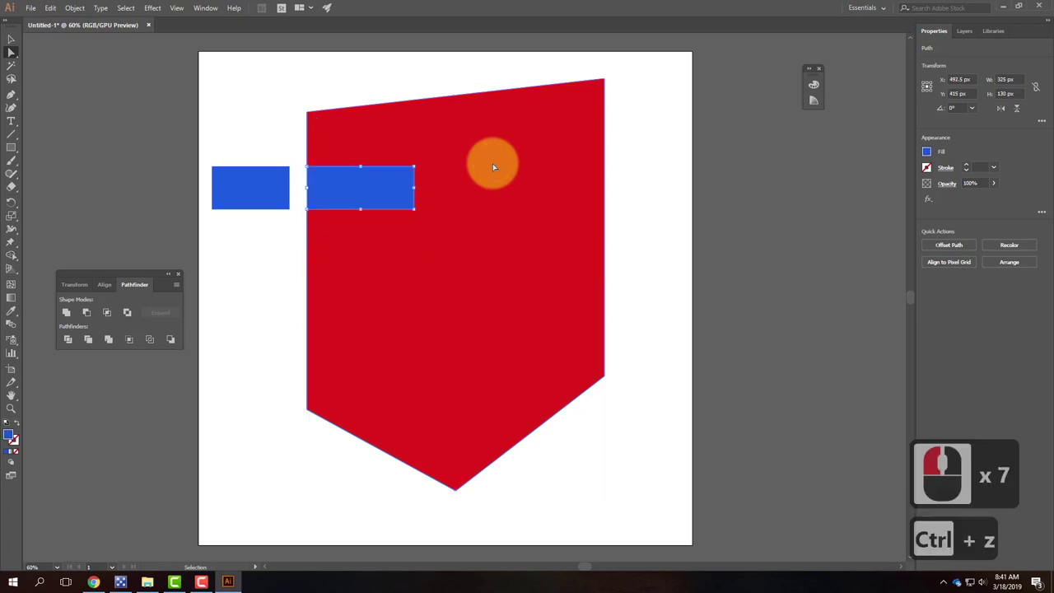
key(ctrl+z)
key(ctrl+z)
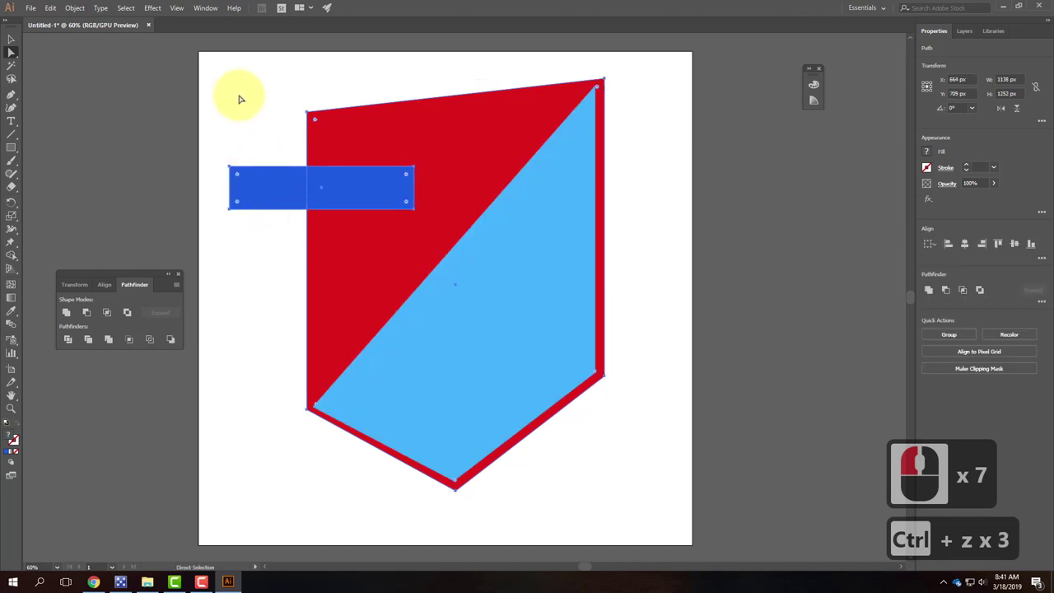
key(ctrl)
Step: Undo once more, recolour the upper-left bar magenta (E01EDC), and select the shield with the bar
key(ctrl+z)
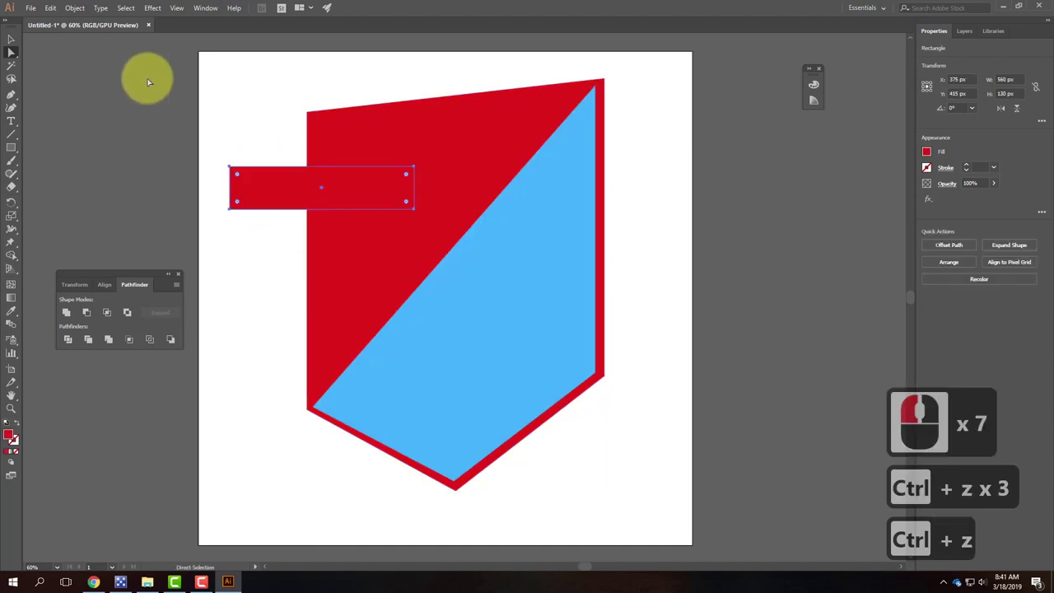
click(288, 188)
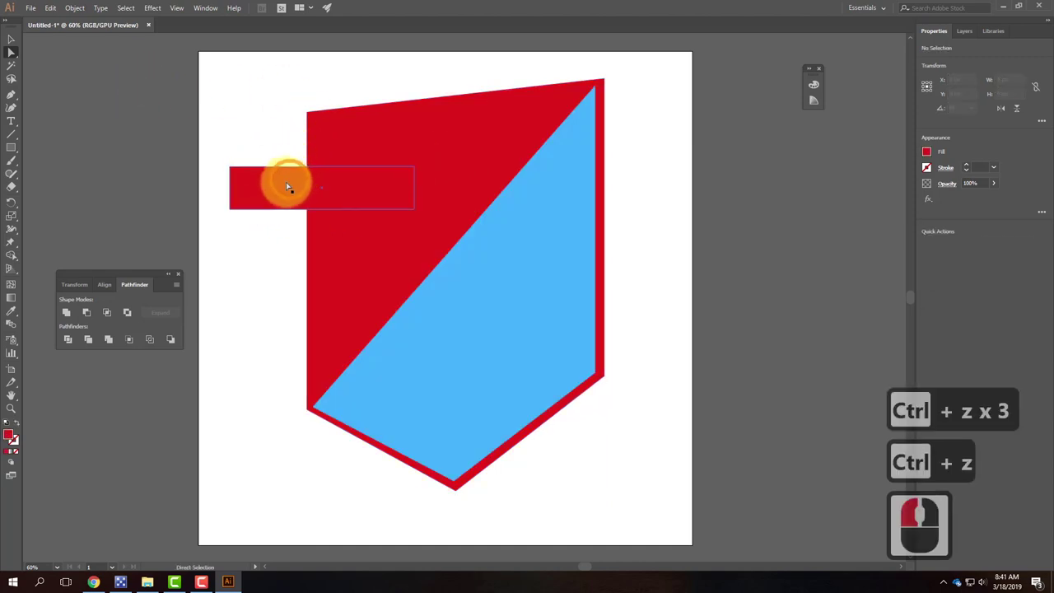
double_click(10, 437)
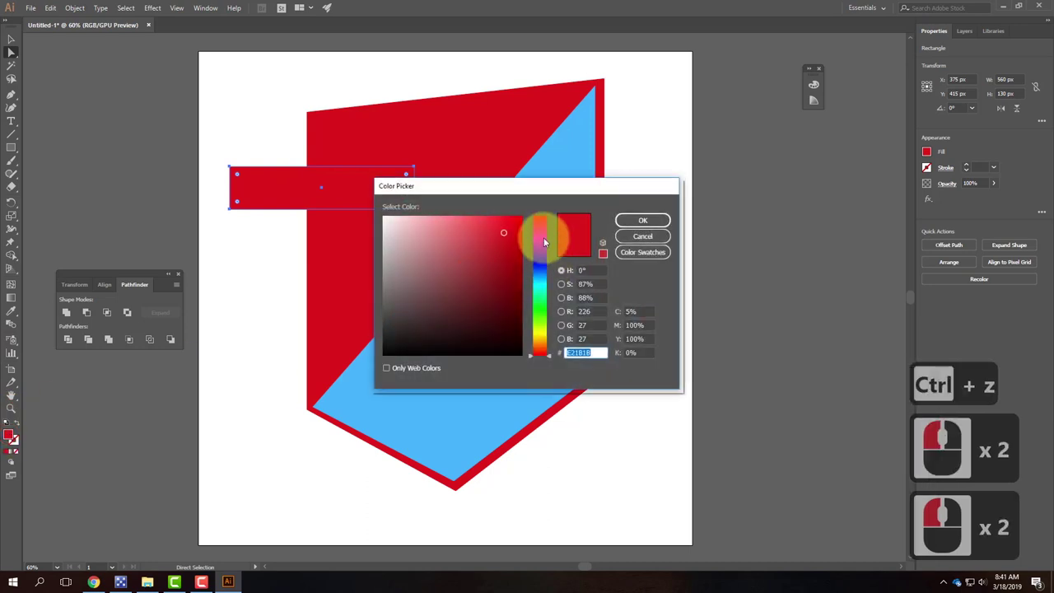
click(543, 237)
click(504, 236)
click(644, 222)
click(301, 88)
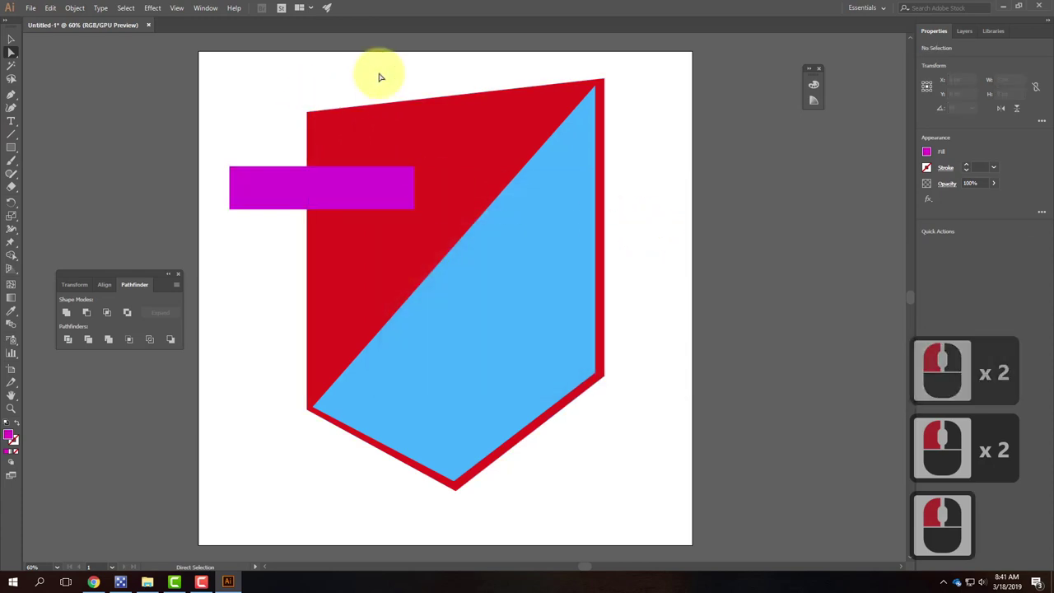
drag(365, 79, 219, 280)
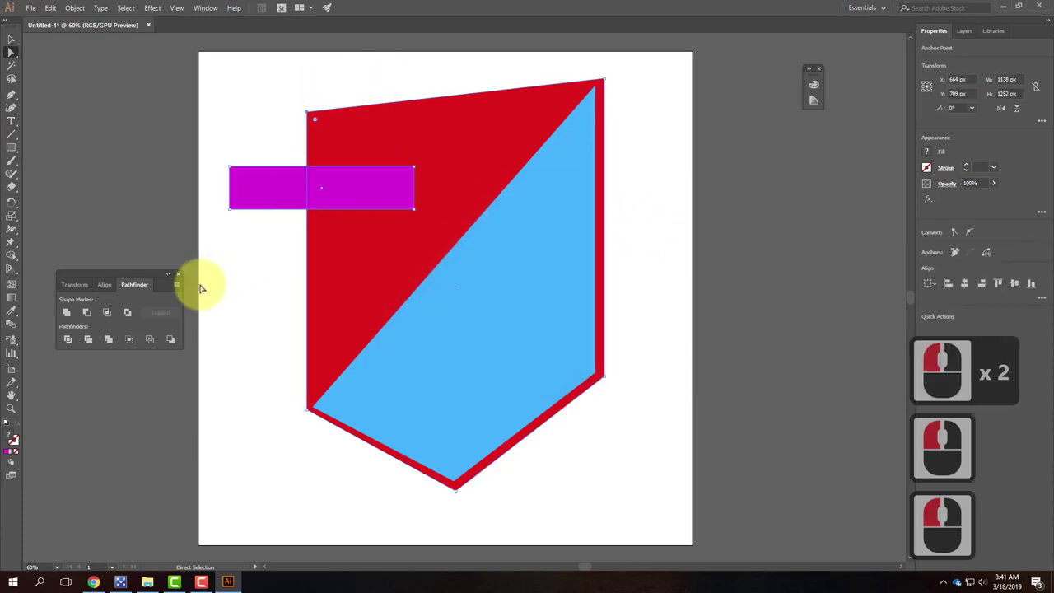
Step: Try Pathfinder Trim, pull the magenta bar aside to inspect the notch, then undo
click(88, 341)
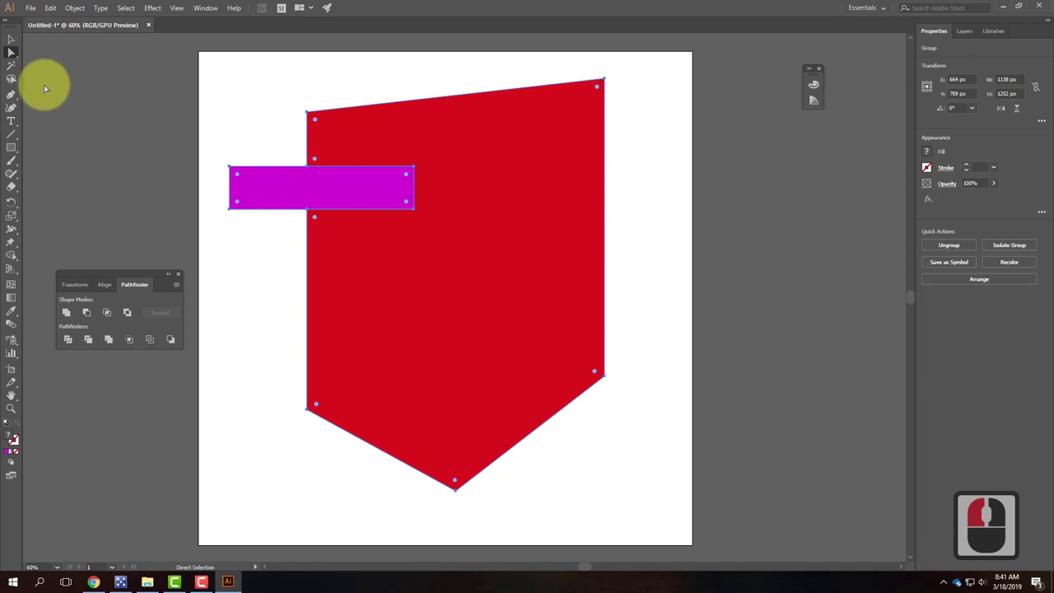
click(282, 188)
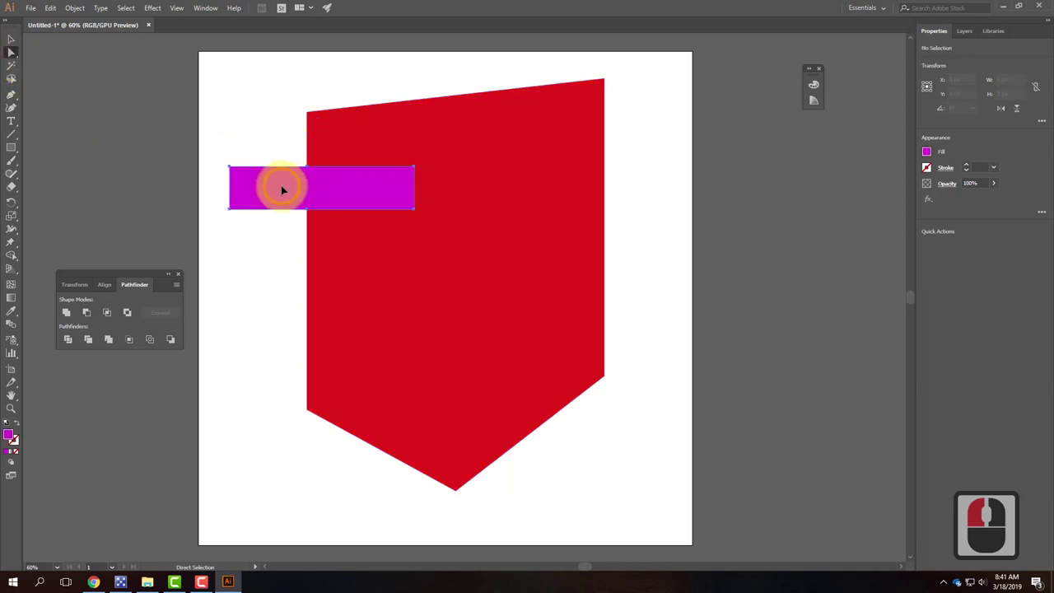
click(282, 186)
drag(281, 186, 282, 209)
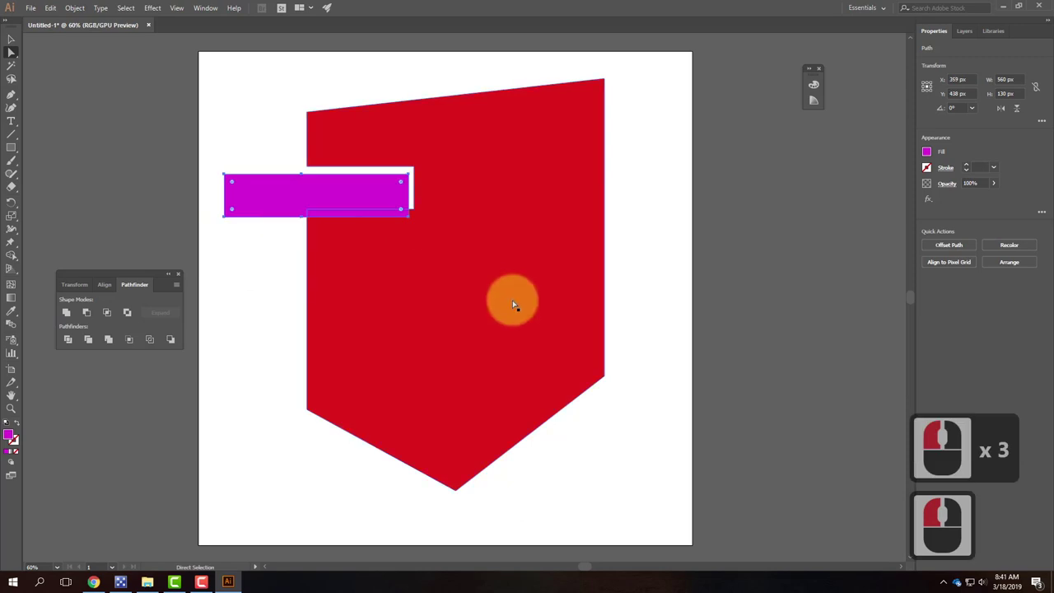
key(ctrl+z)
key(ctrl+z)
key(ctrl+z)
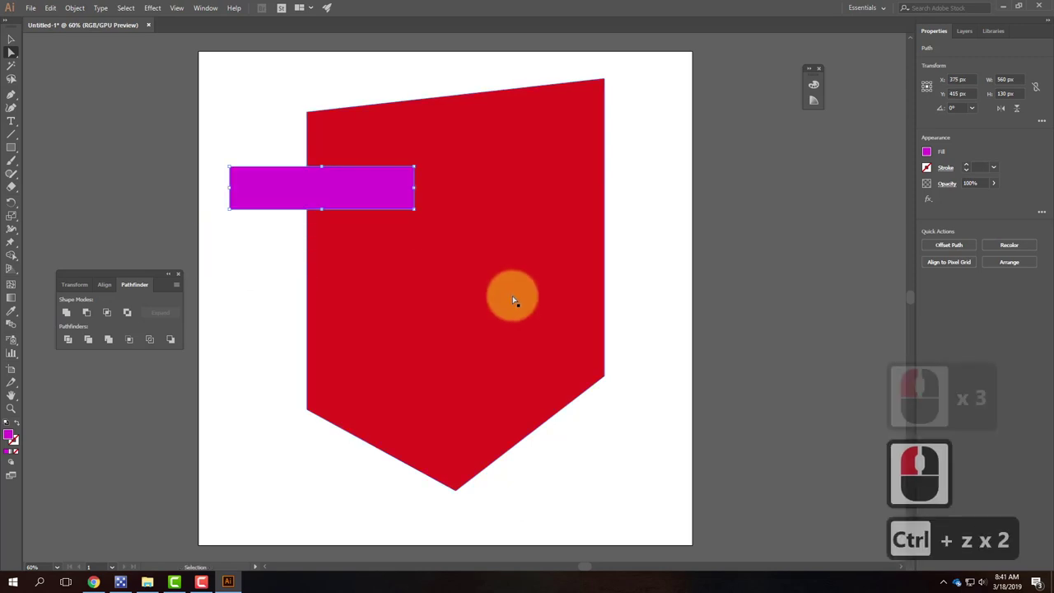
Step: Try Pathfinder Merge on the shield and bar, check the bar's notch, then undo
drag(384, 71, 258, 304)
click(128, 340)
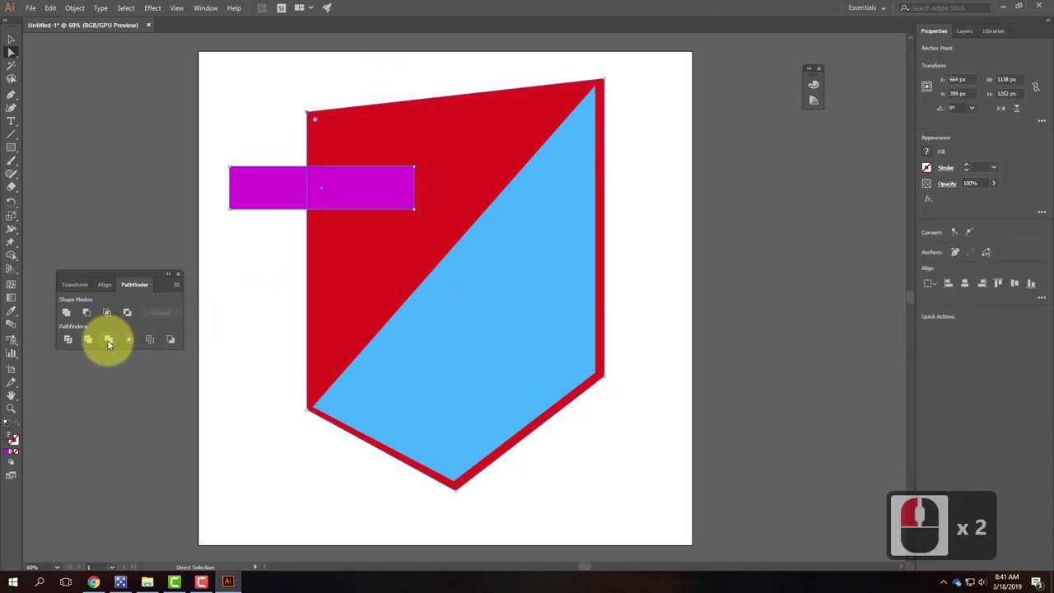
click(108, 340)
click(395, 141)
click(271, 83)
click(390, 151)
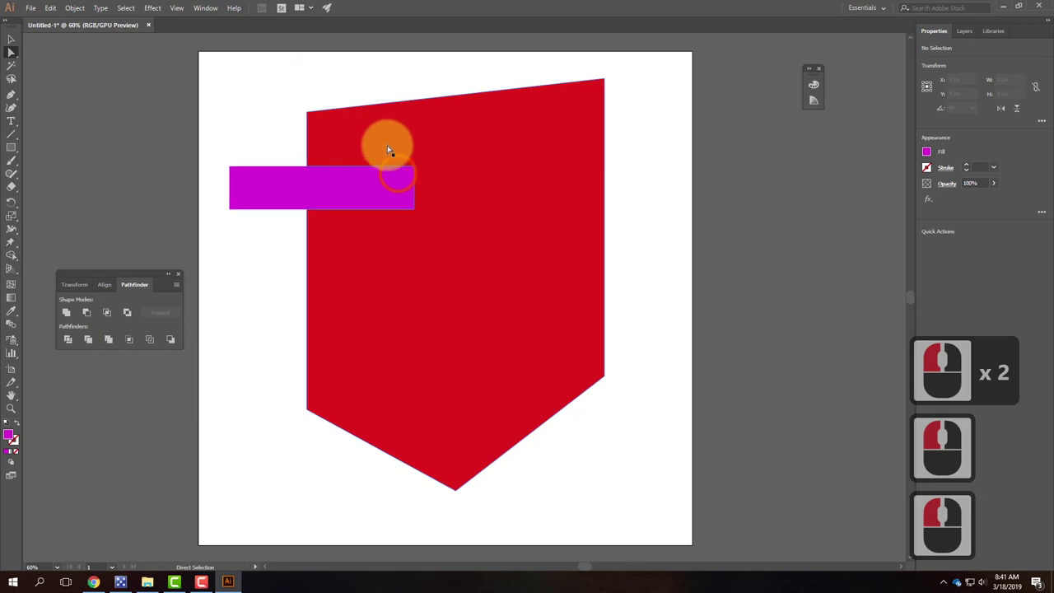
click(387, 213)
click(283, 187)
click(277, 193)
drag(277, 193, 213, 240)
drag(329, 233, 365, 188)
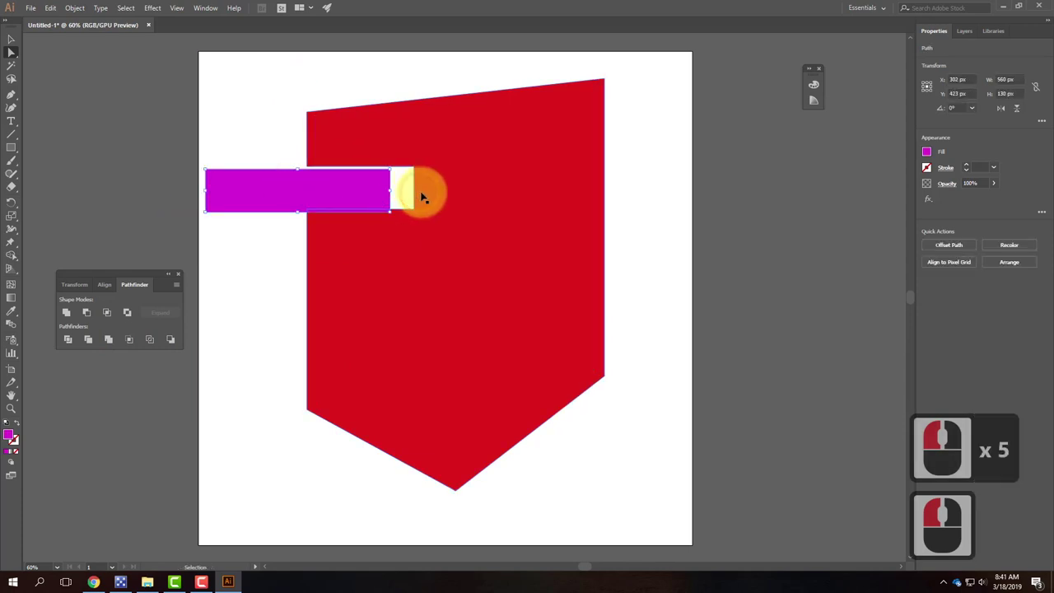
key(ctrl+z)
key(ctrl+z)
key(ctrl+z)
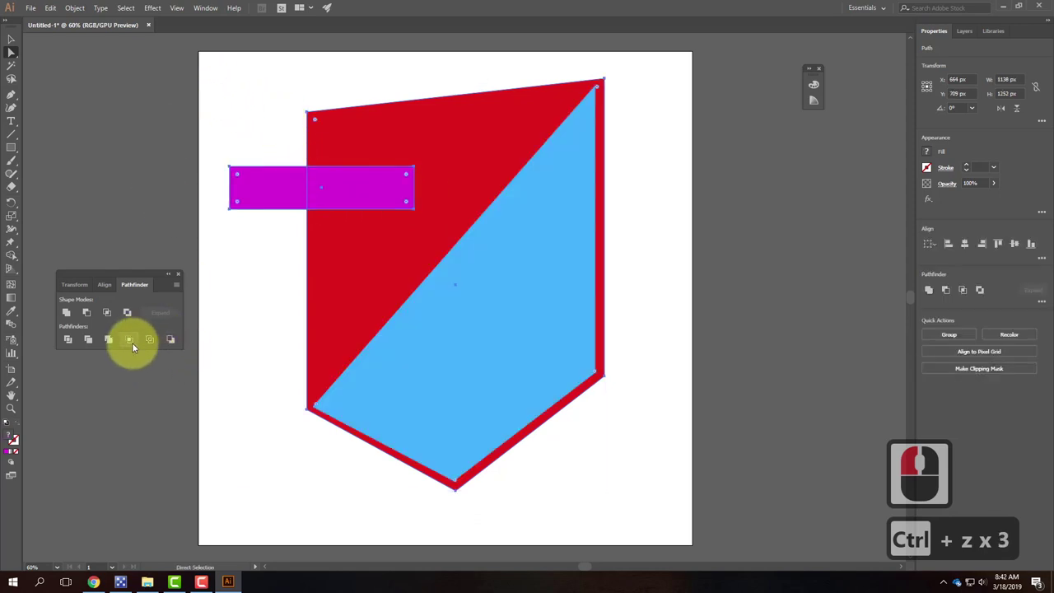
Step: Try Pathfinder Crop on the shield and magenta bar, then undo it
drag(353, 75, 217, 294)
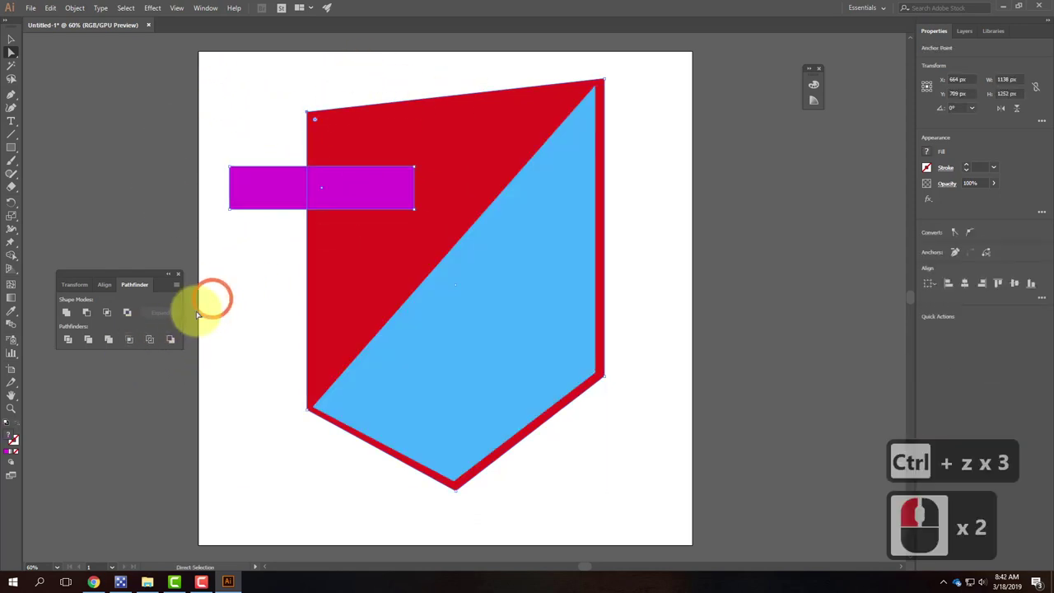
click(126, 340)
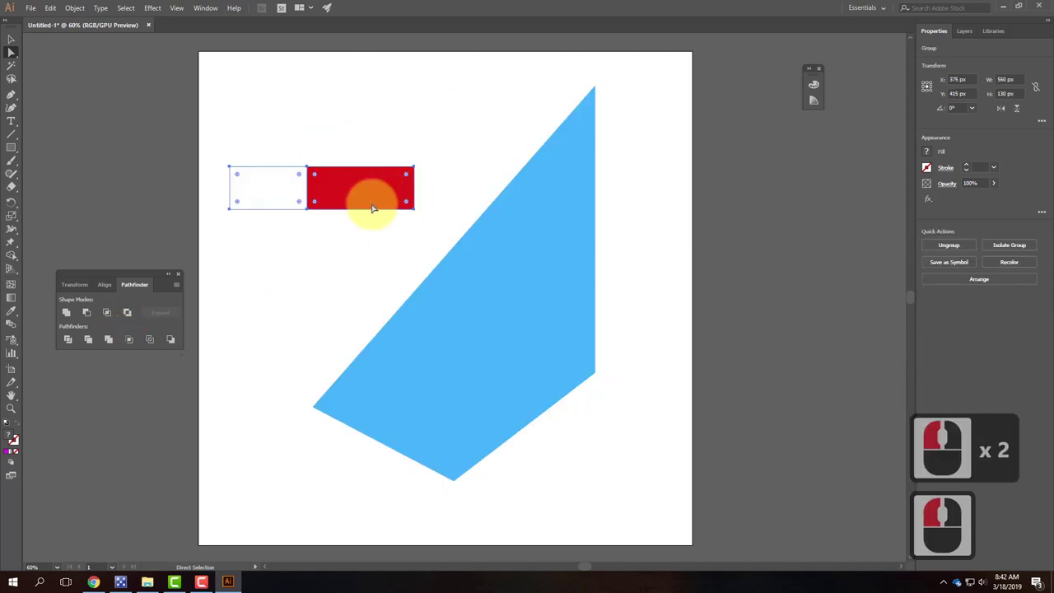
key(ctrl+z)
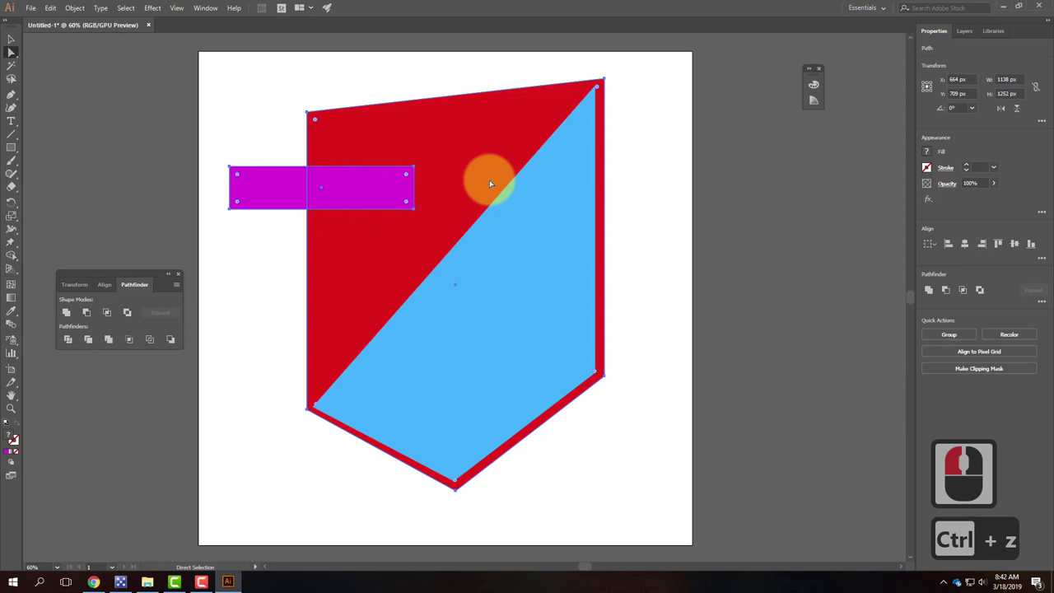
Step: Delete the magenta bar, leaving the red shield with its blue inner shape
click(314, 84)
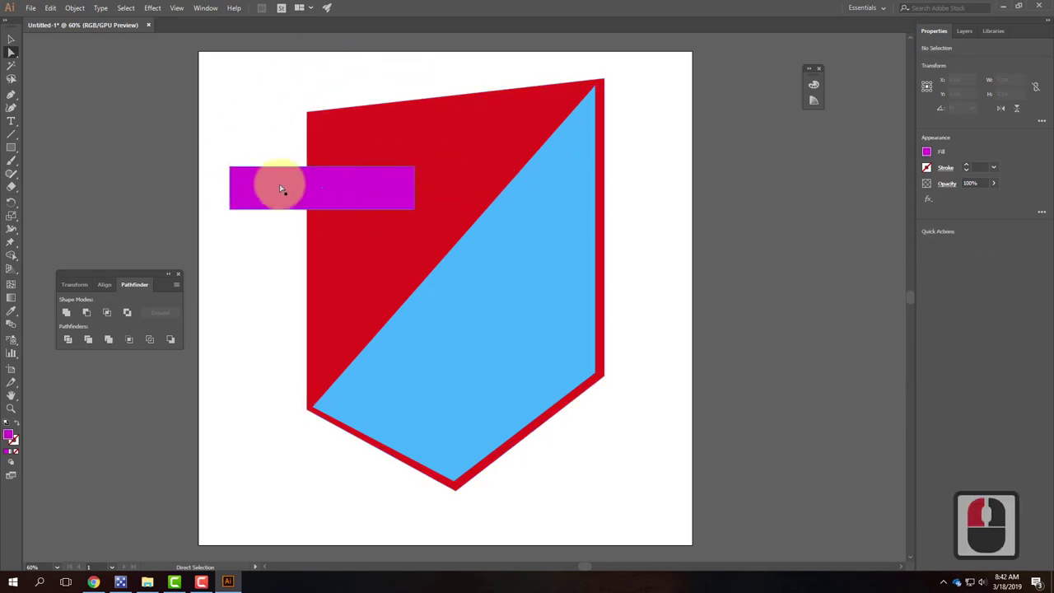
click(348, 191)
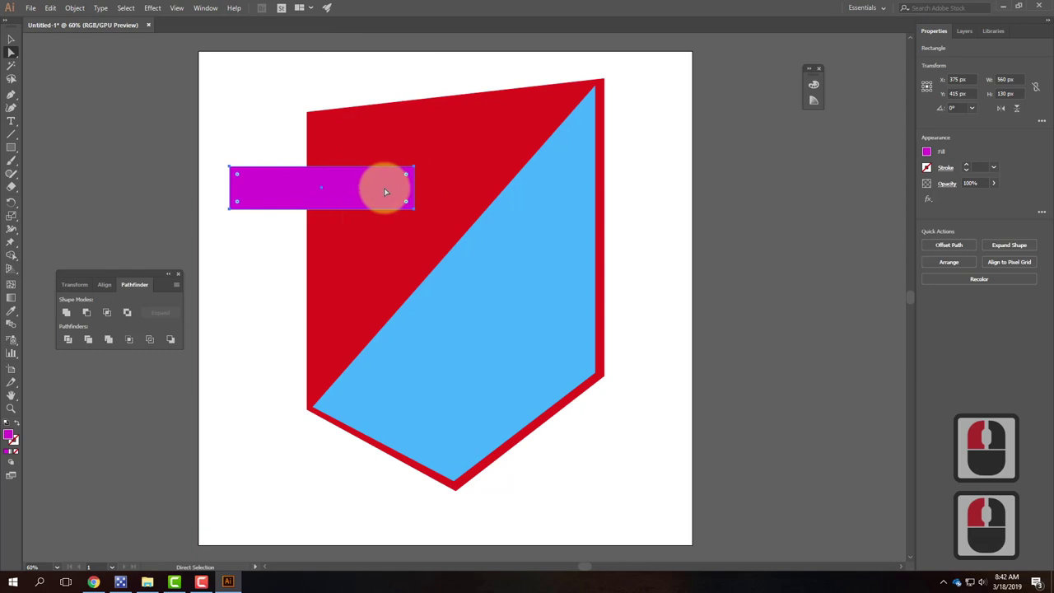
key(Delete)
click(532, 237)
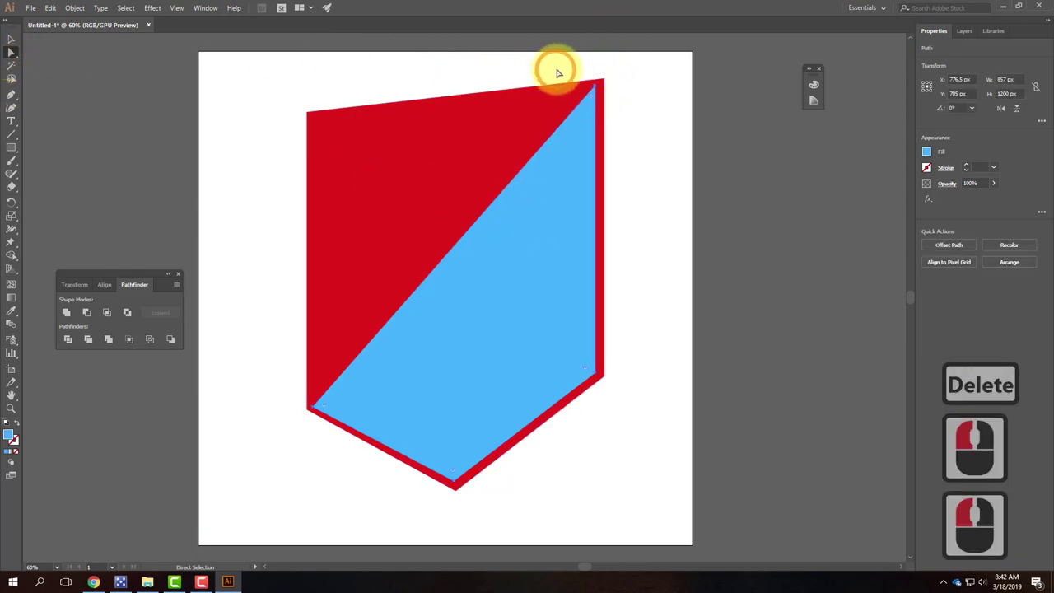
Step: Nudge the blue shape's top-right and lower-right corners rightward
click(600, 82)
click(596, 89)
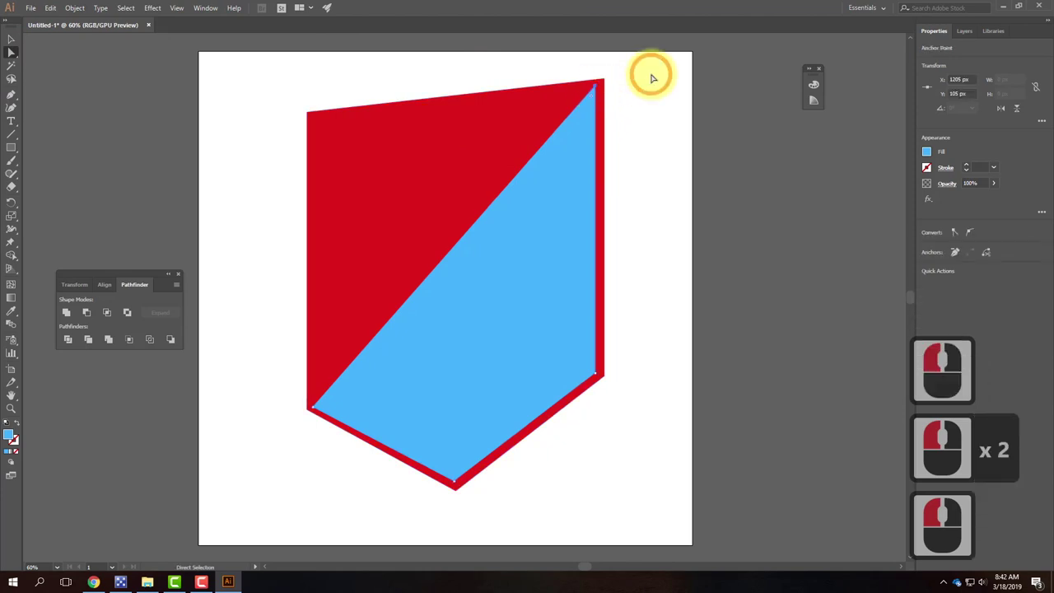
key(Right)
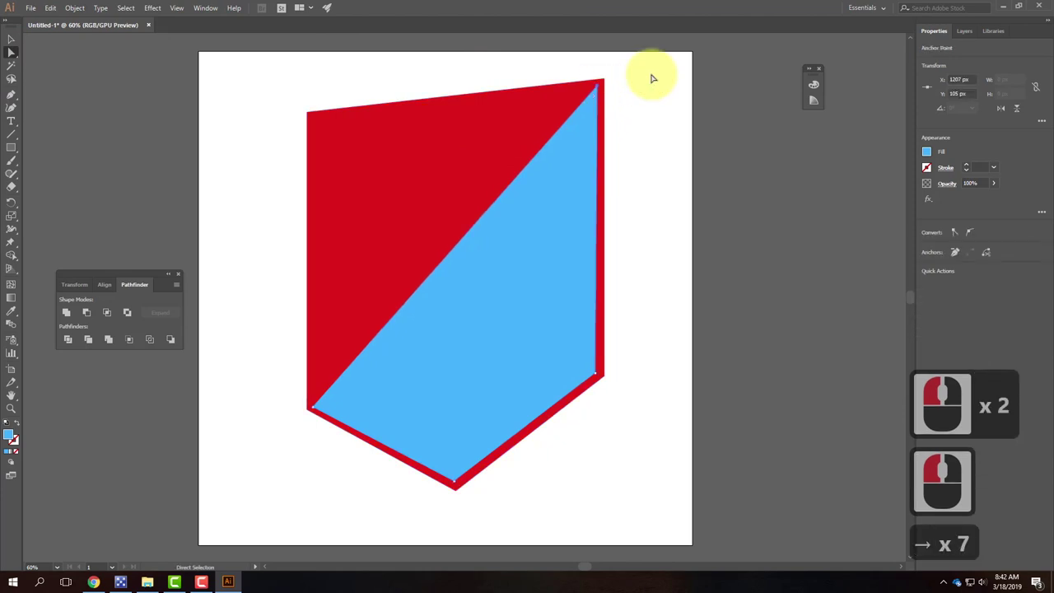
click(598, 380)
key(Right)
key(Right)
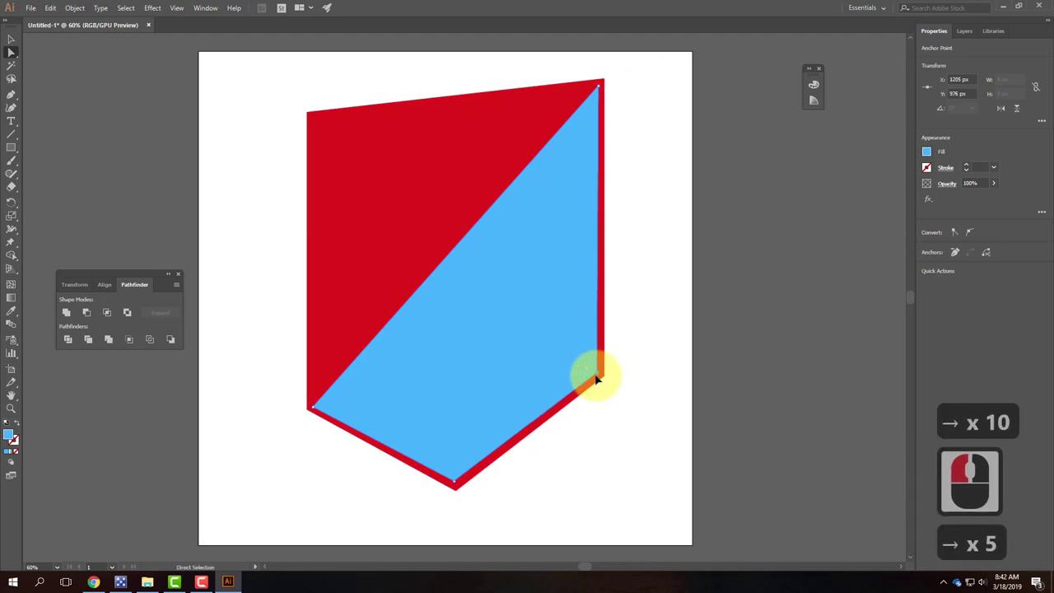
key(Right)
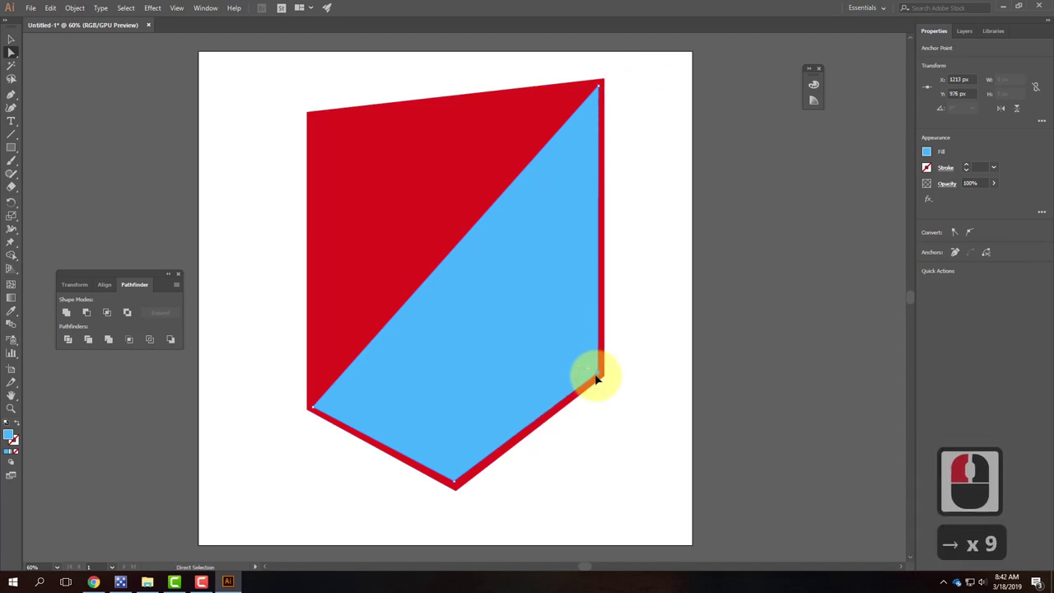
Step: Nudge the blue shape's bottom and lower-left points to even the red border, then deselect
click(460, 491)
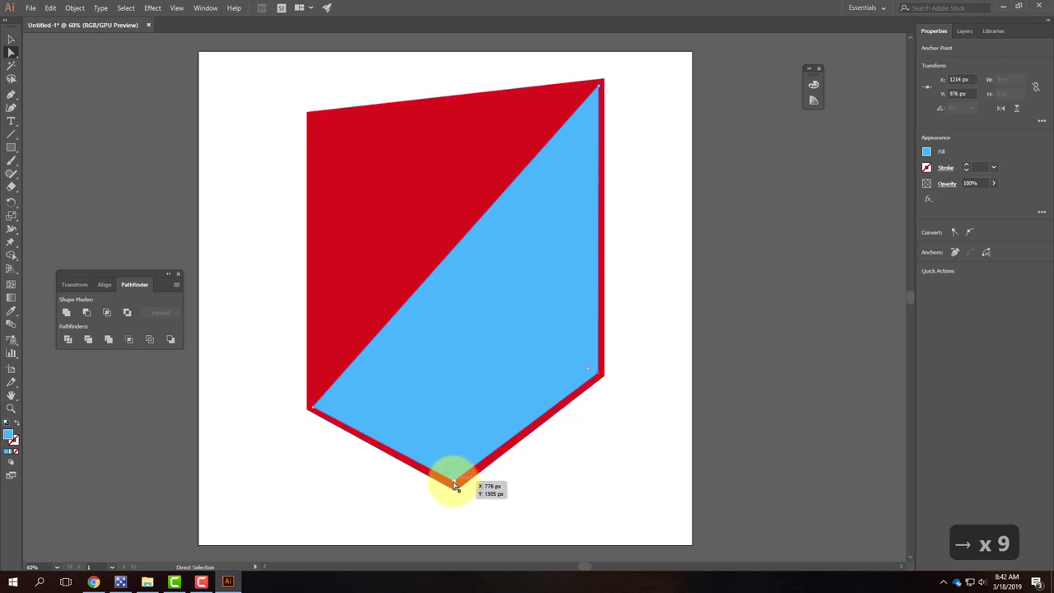
key(Right)
key(Right)
key(Right)
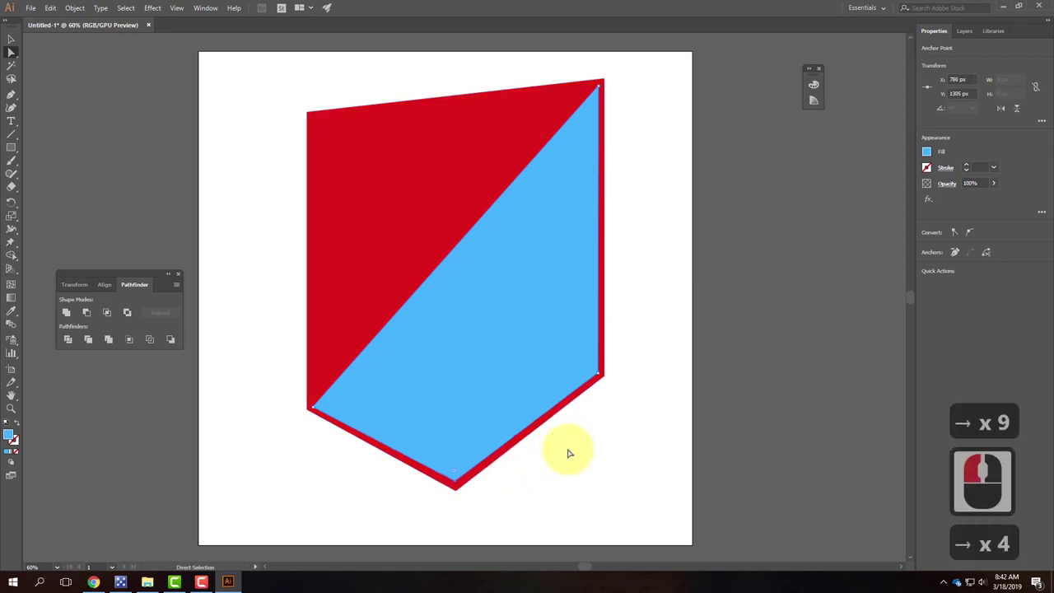
key(Down)
key(Down)
key(Down)
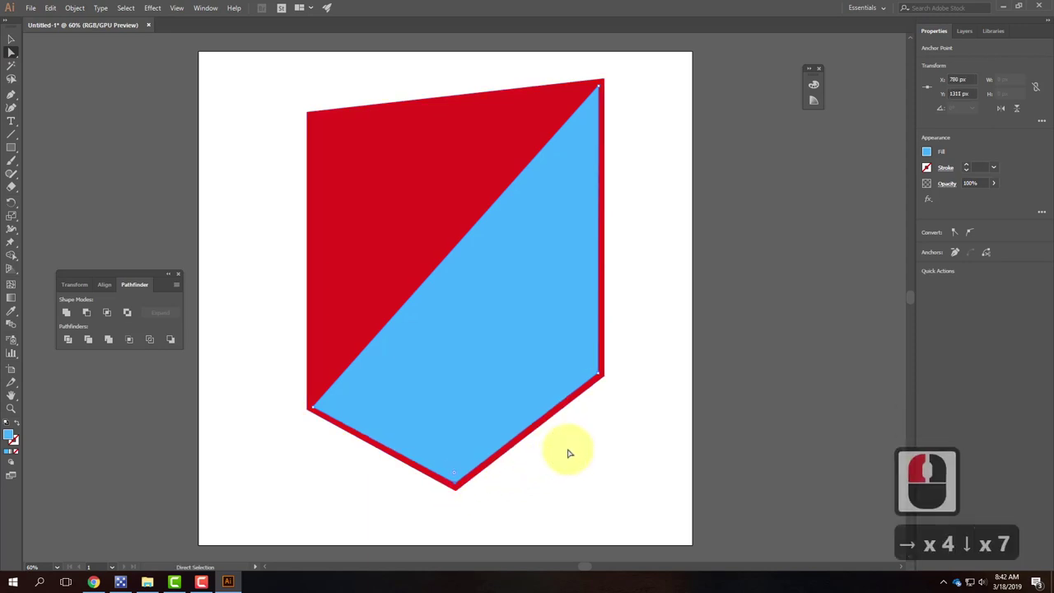
click(312, 408)
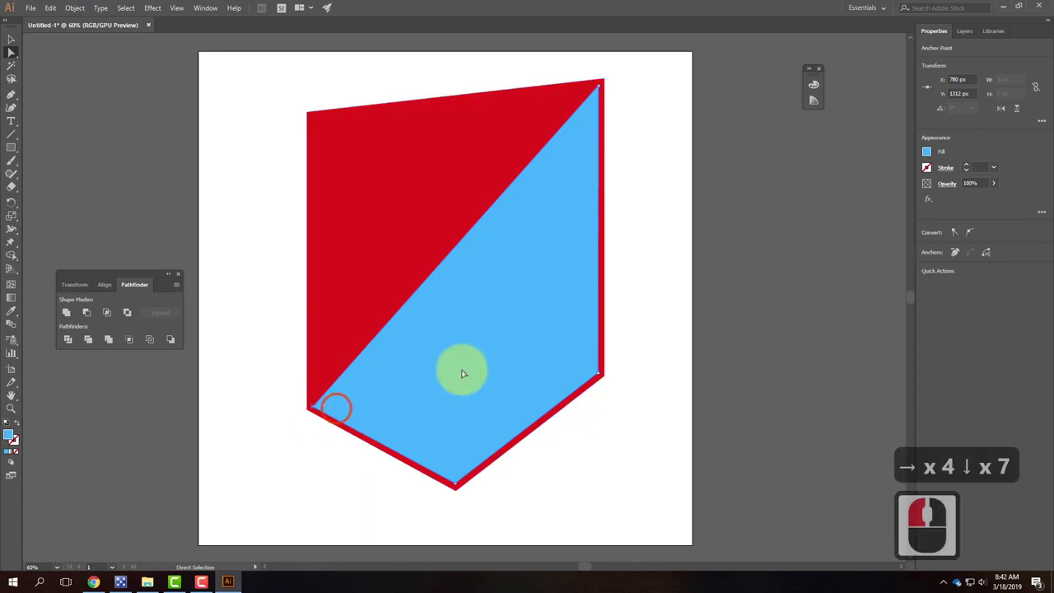
key(Right)
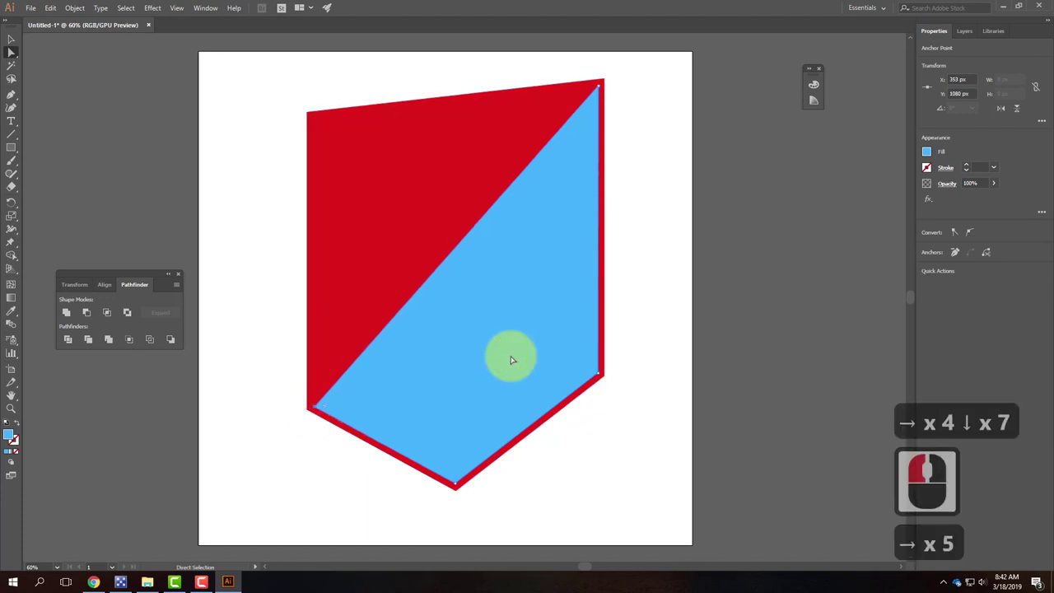
key(Up)
key(Up)
key(Left)
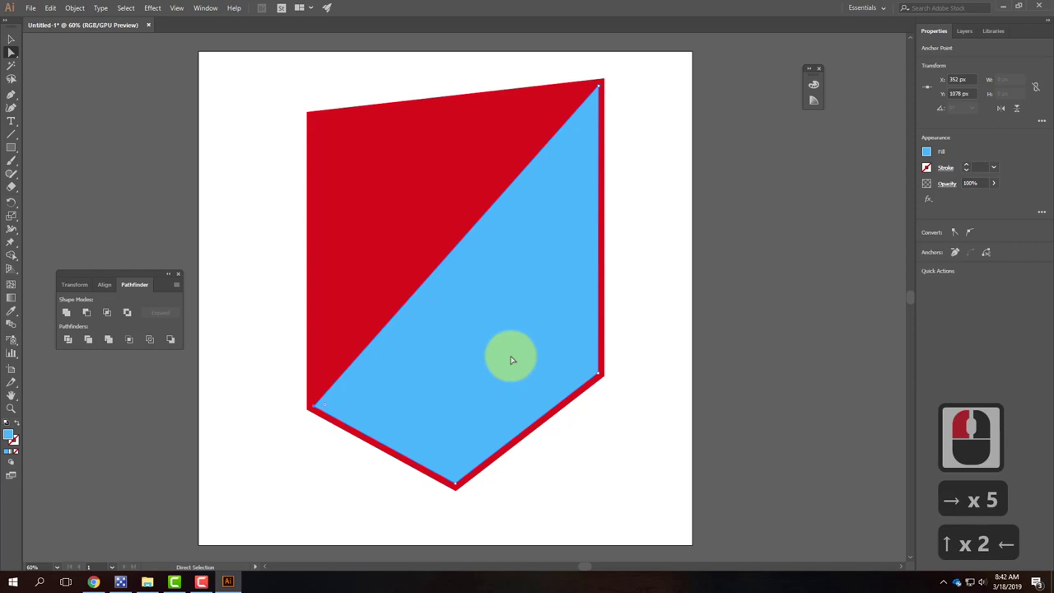
click(742, 276)
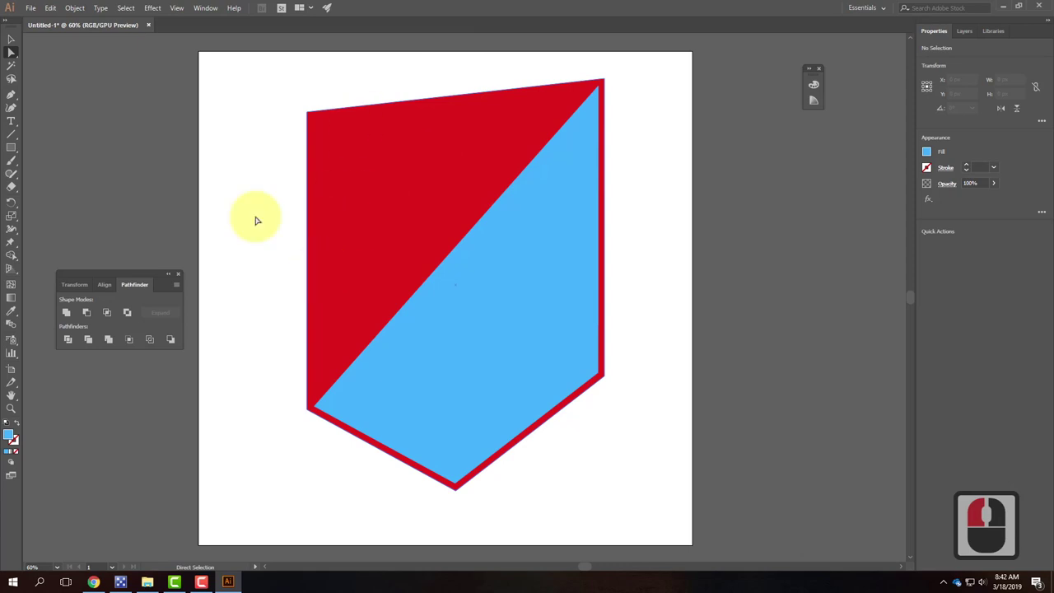
Step: Type the first name in capitals as a text object beside the badge
click(11, 123)
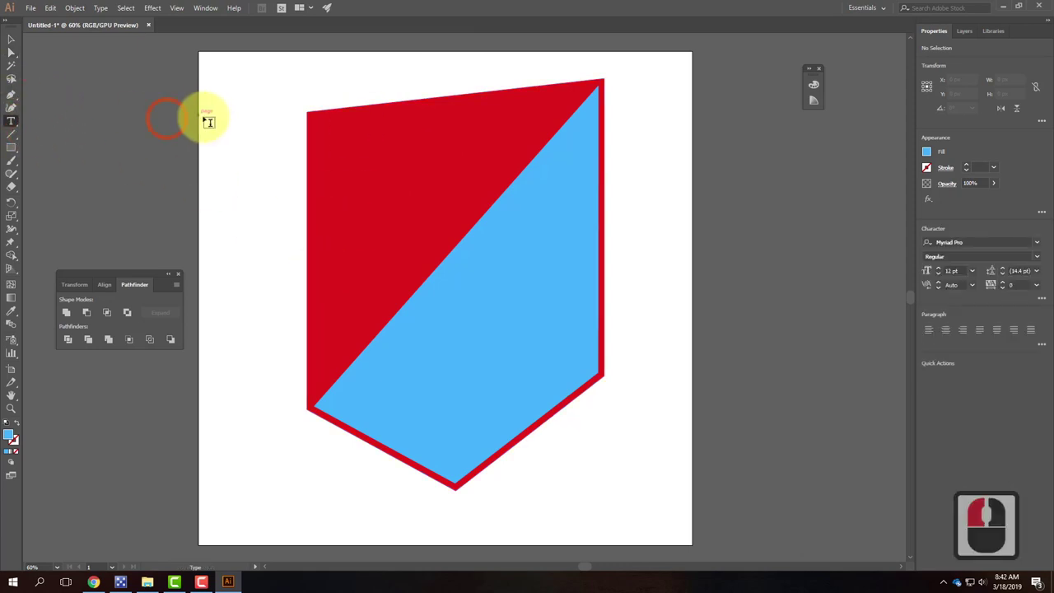
click(241, 172)
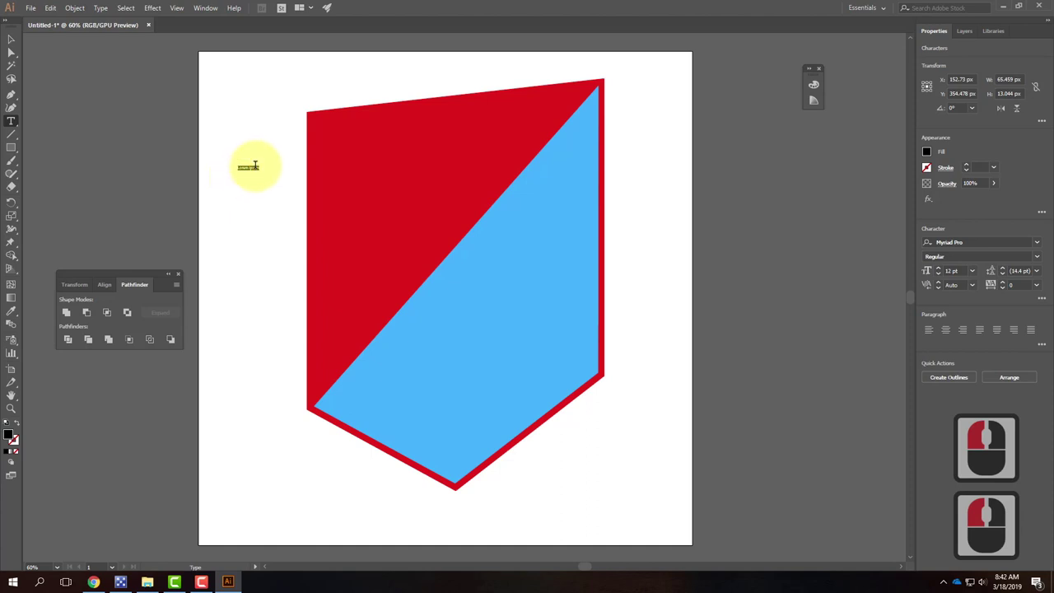
text(Gra)
key(BackSpace)
key(BackSpace)
key(BackSpace)
key(BackSpace)
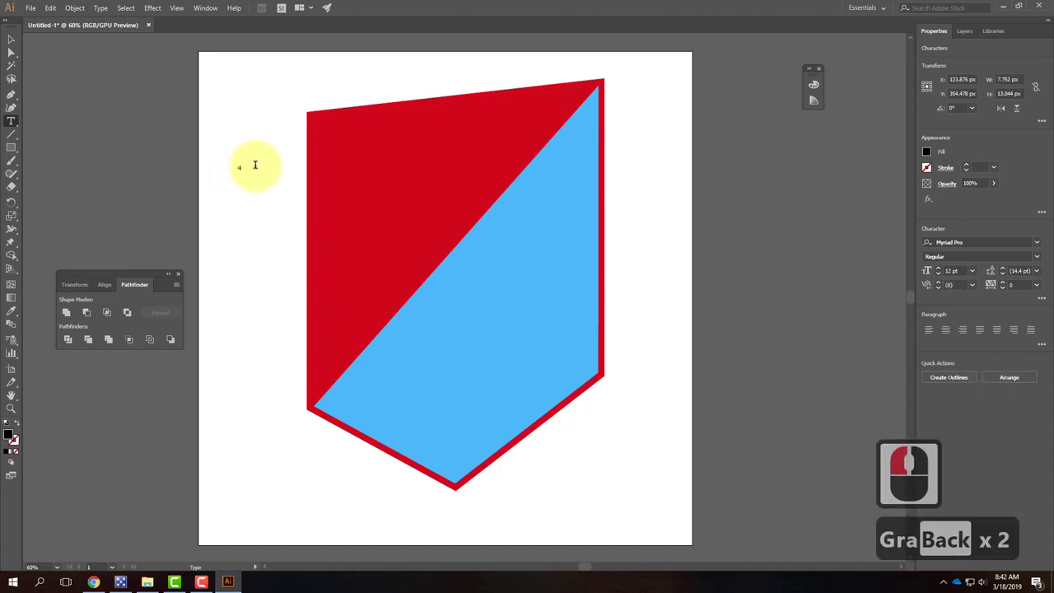
key(Return)
text(Ada)
key(BackSpace)
key(BackSpace)
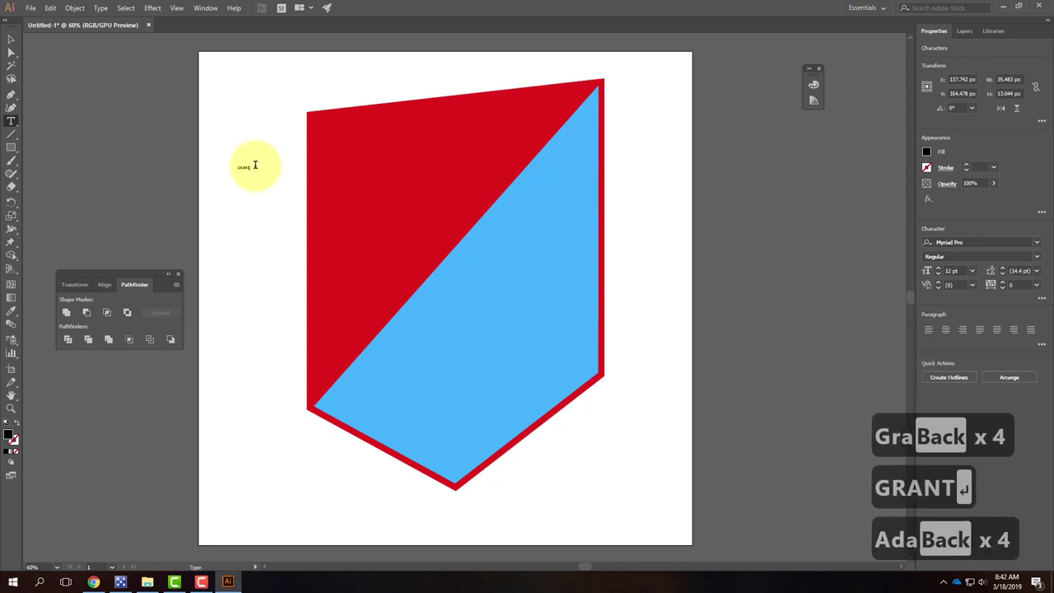
Step: Add the surname in capitals as a separate text object below, then select both
click(247, 195)
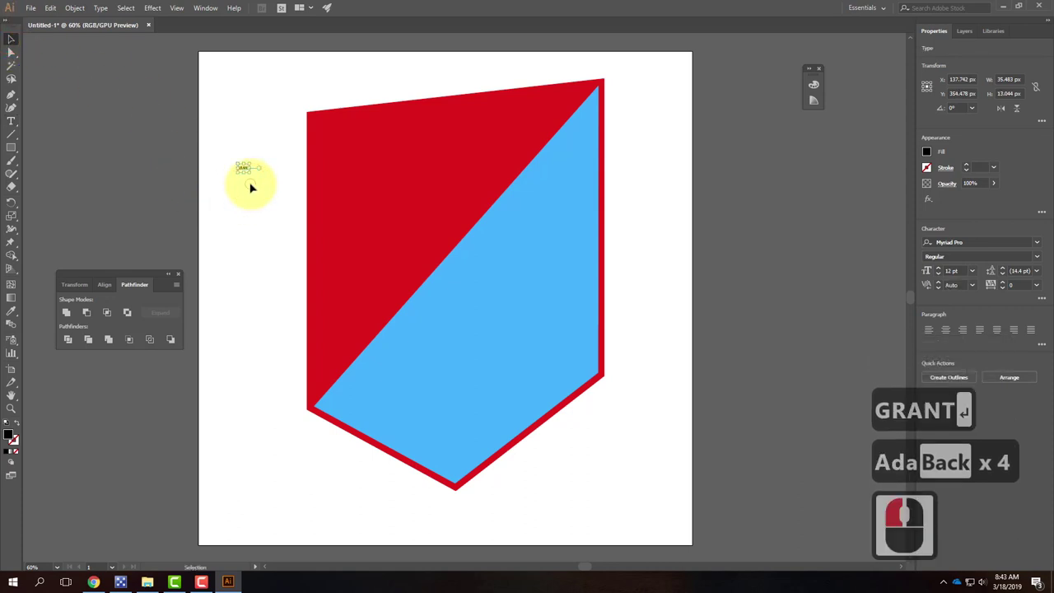
click(226, 189)
click(8, 125)
click(223, 183)
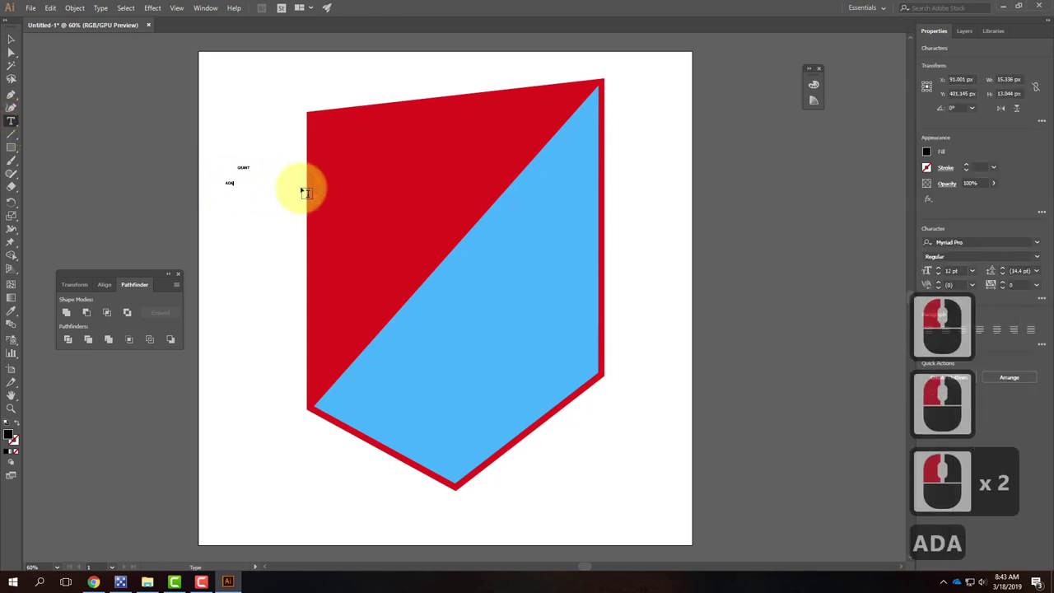
click(12, 39)
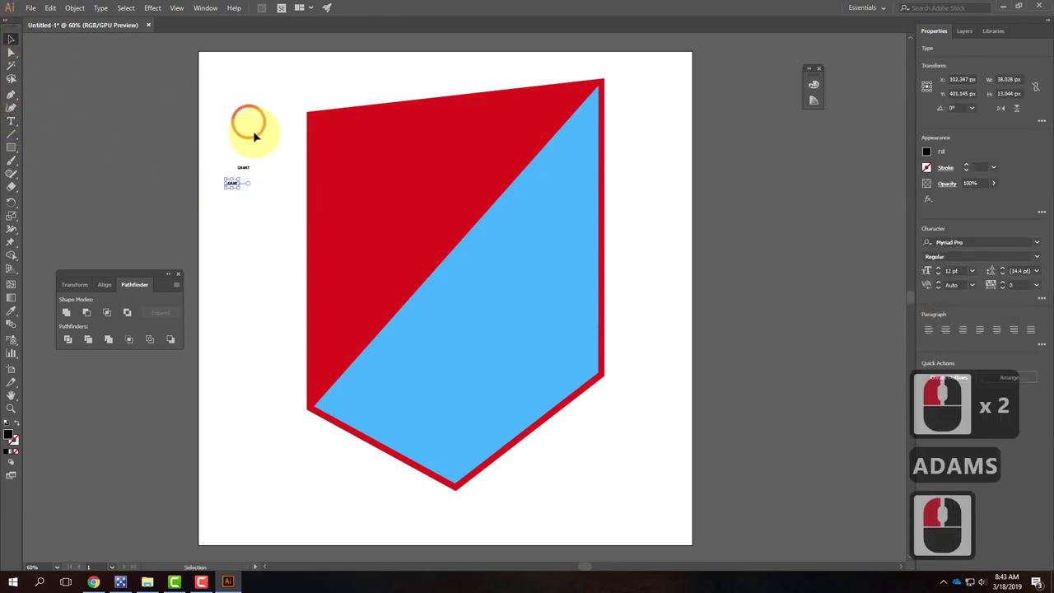
drag(258, 136, 195, 228)
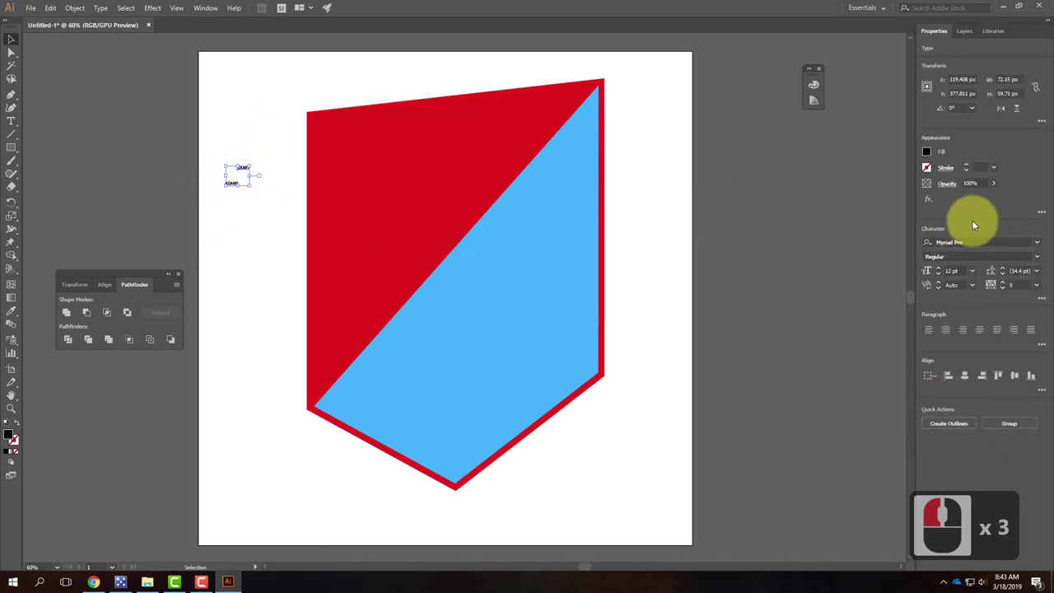
Step: Set the name text to 72 pt, scale it up, and move it onto the shield's red area
click(972, 271)
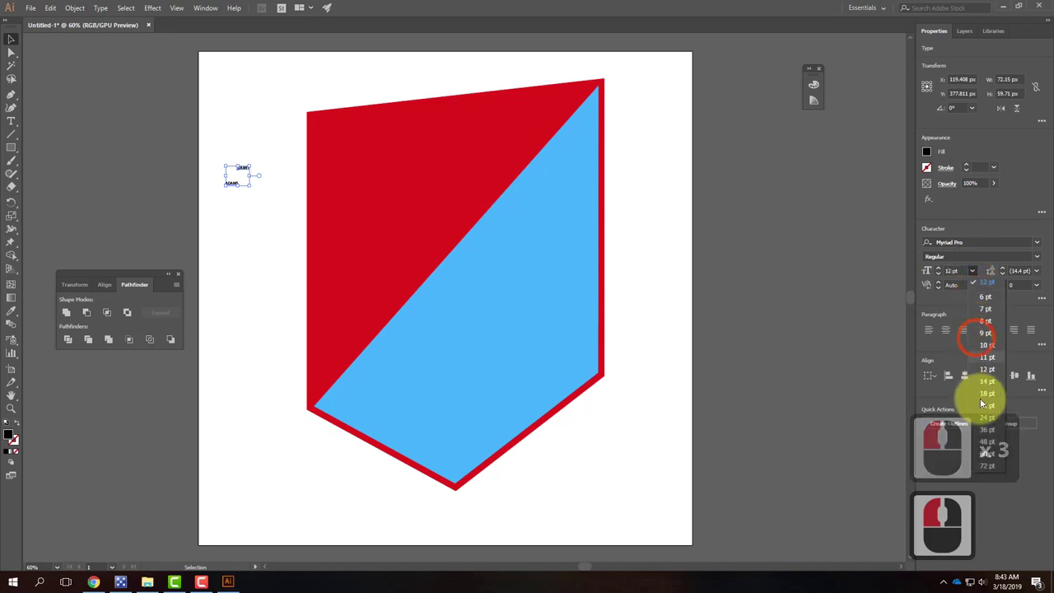
click(988, 466)
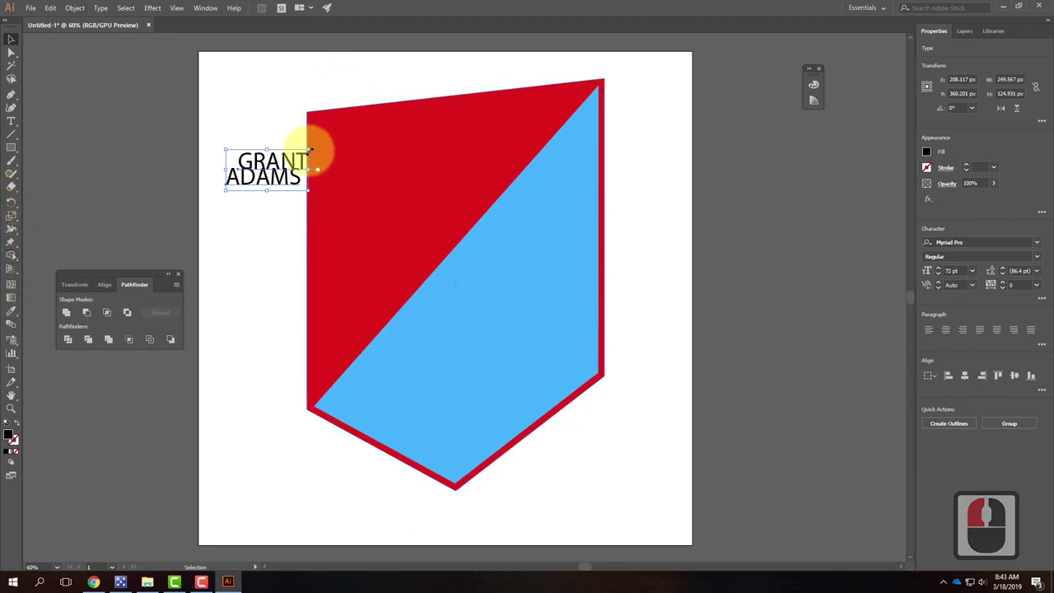
drag(307, 149, 432, 86)
drag(339, 118, 398, 135)
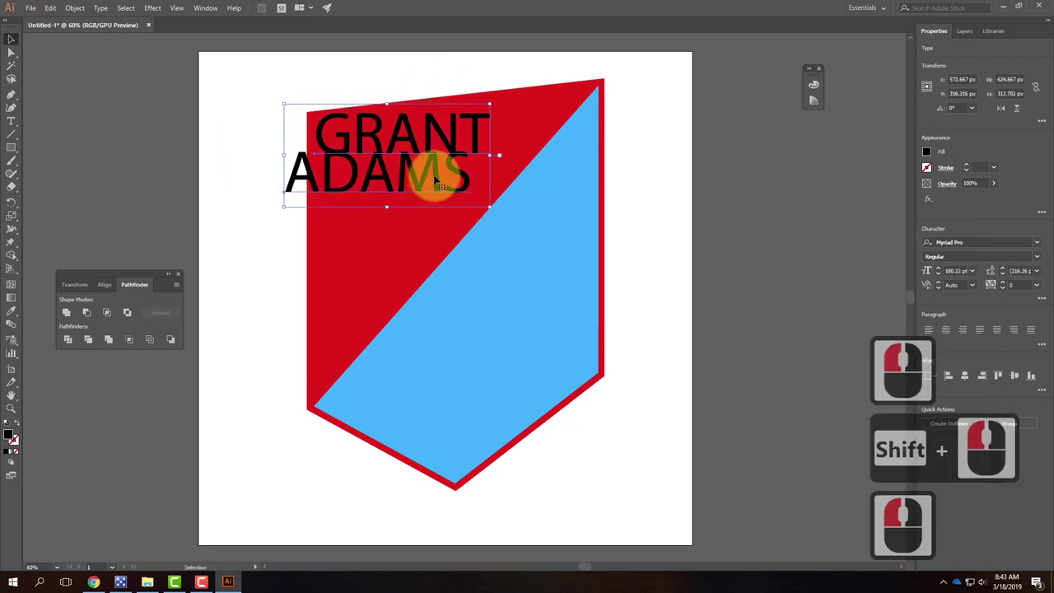
Step: Position the surname line directly below the first name
click(258, 160)
drag(312, 175, 324, 156)
double_click(339, 191)
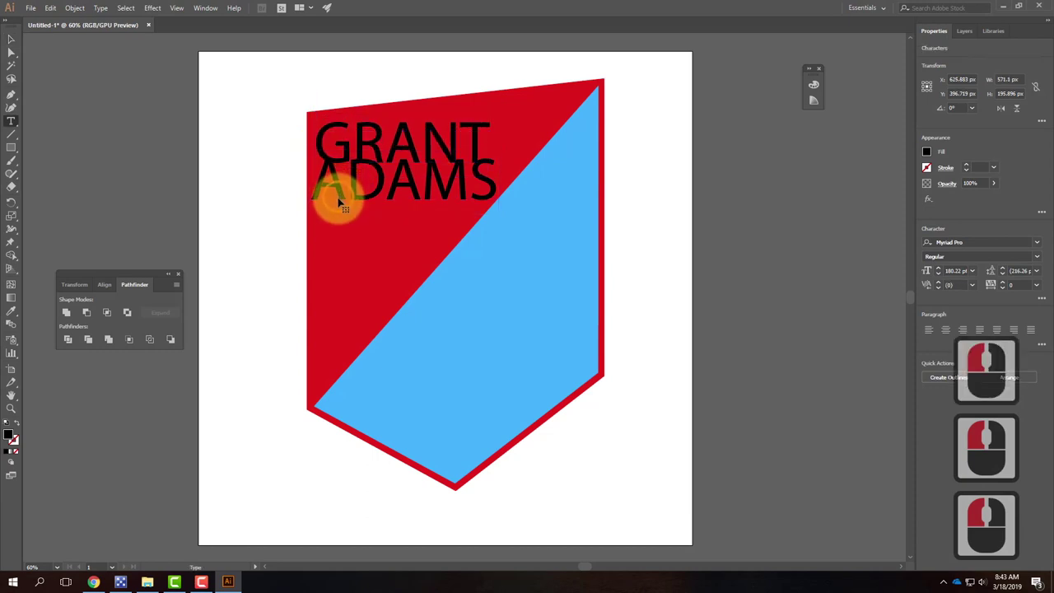
click(338, 191)
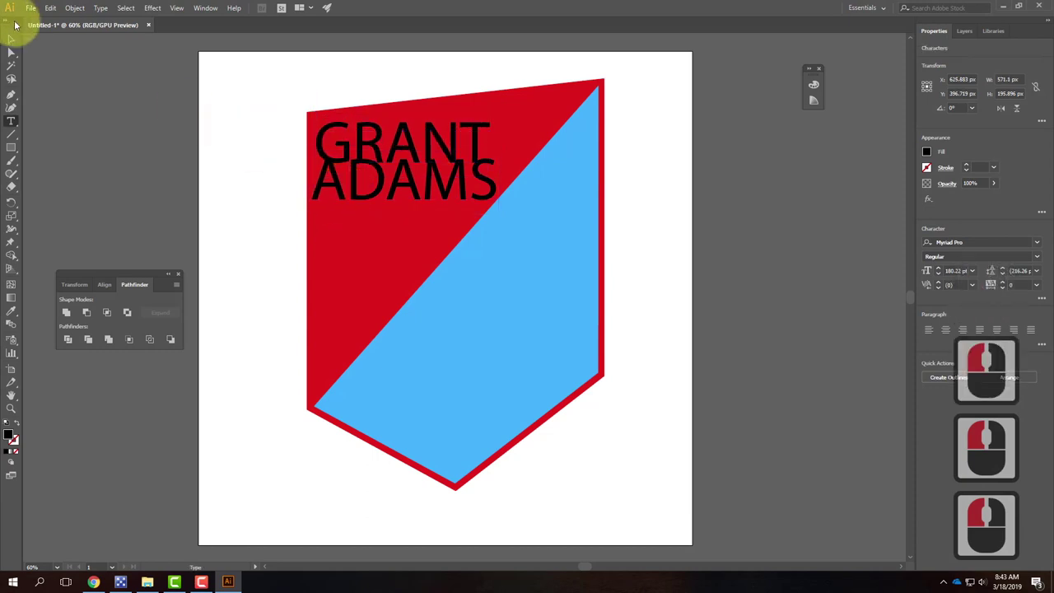
click(17, 39)
drag(335, 186, 341, 200)
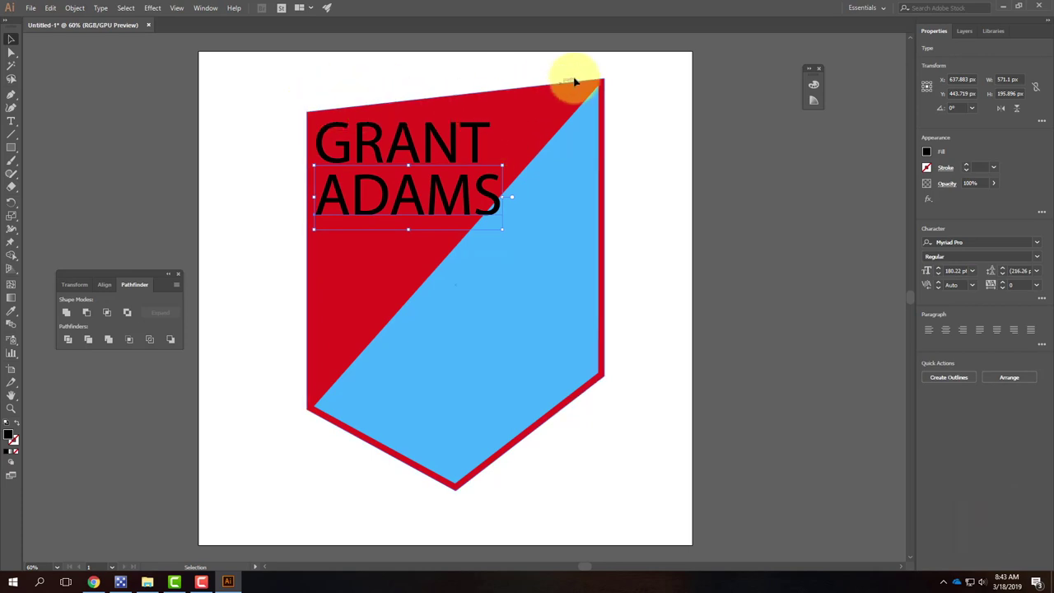
Step: Convert the first-name text to outlines with Type > Create Outlines
click(284, 106)
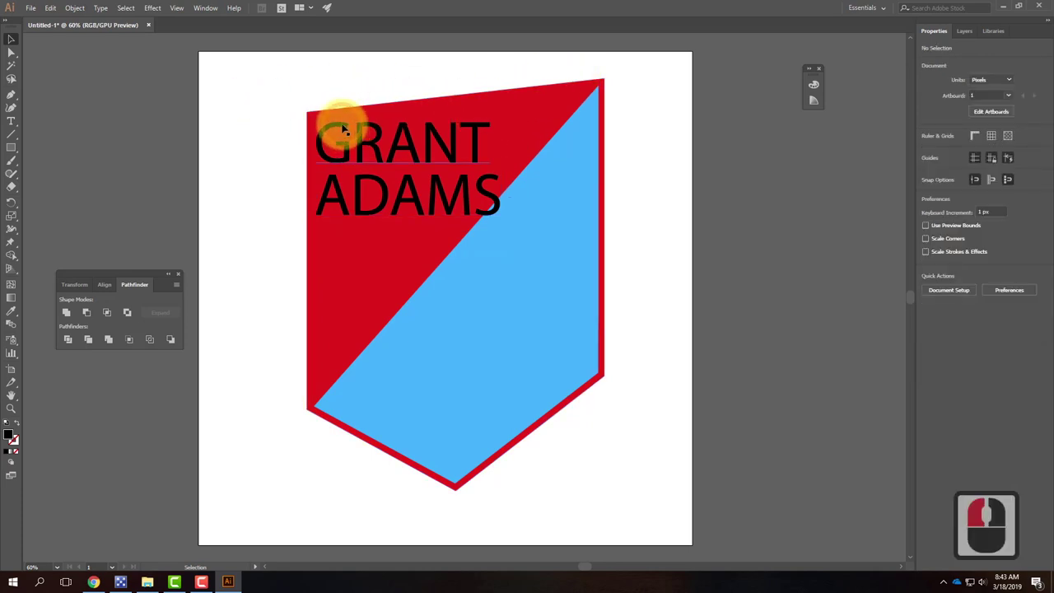
click(344, 129)
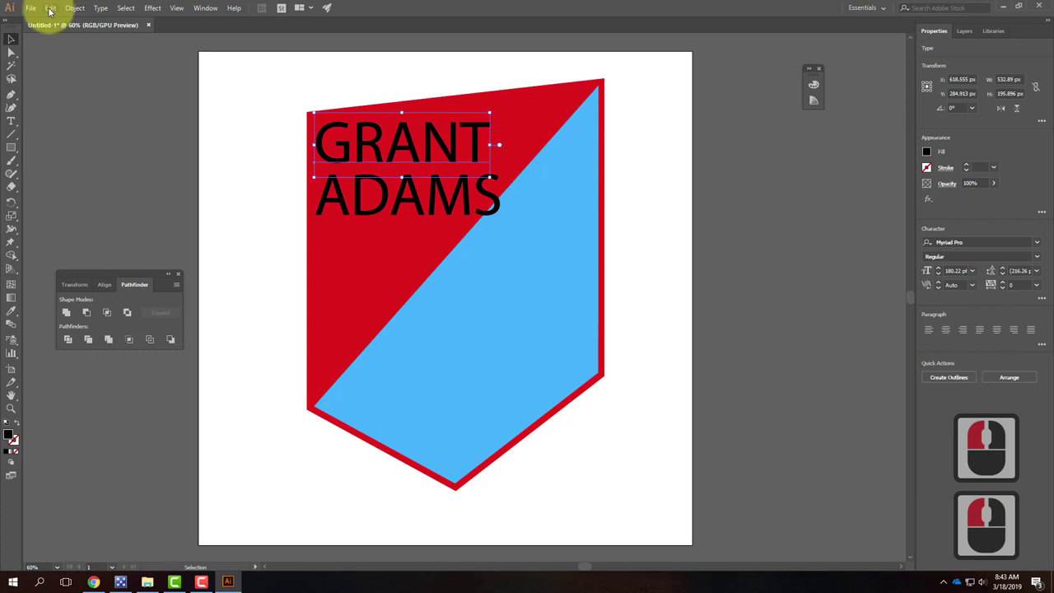
click(49, 8)
mouse_move(101, 10)
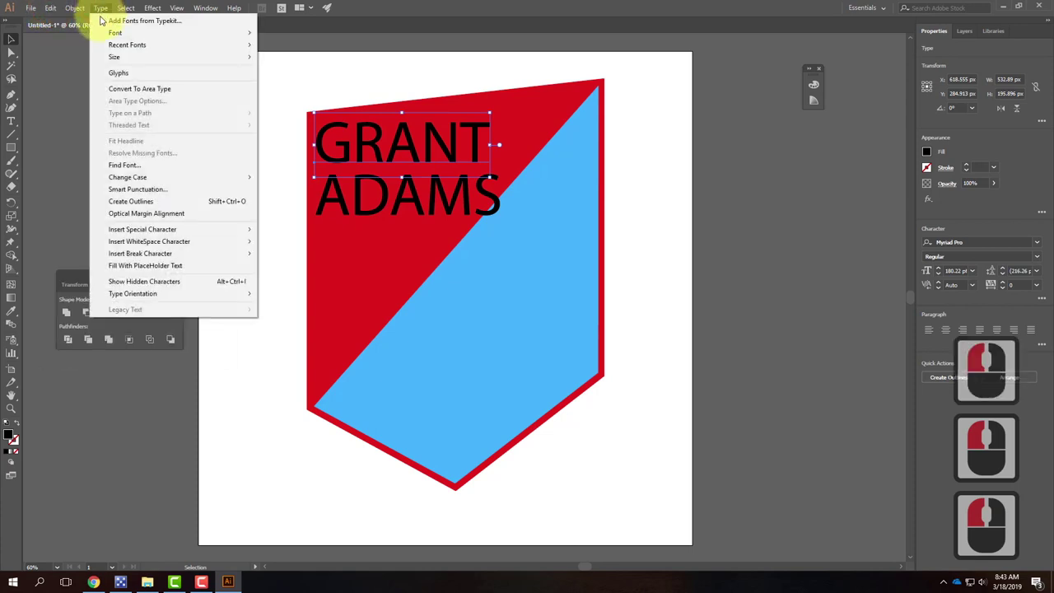
click(142, 201)
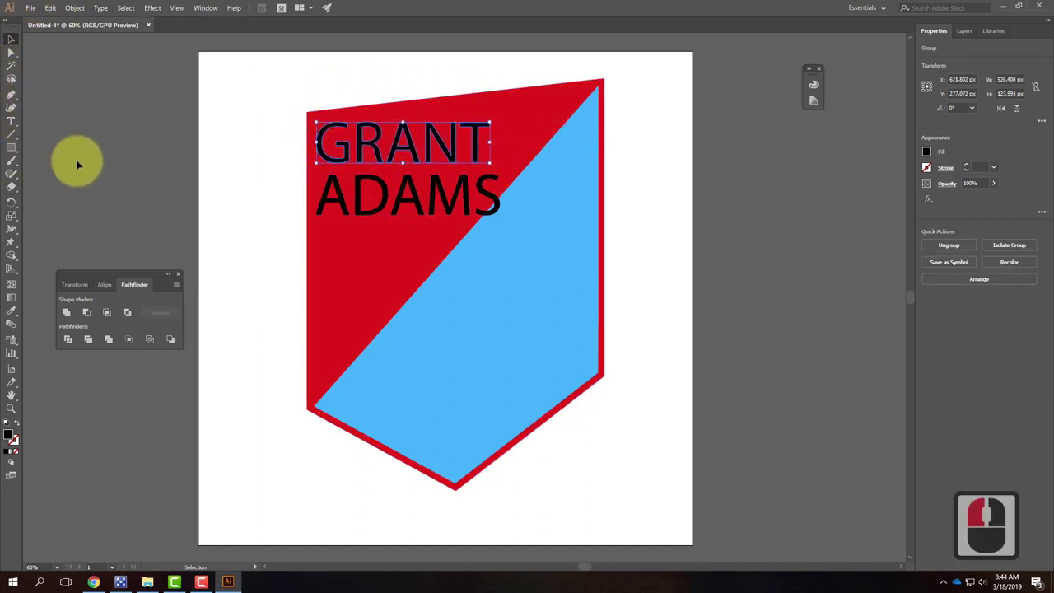
Step: Move the letter T's anchor points slightly up with Direct Selection
click(11, 51)
click(474, 122)
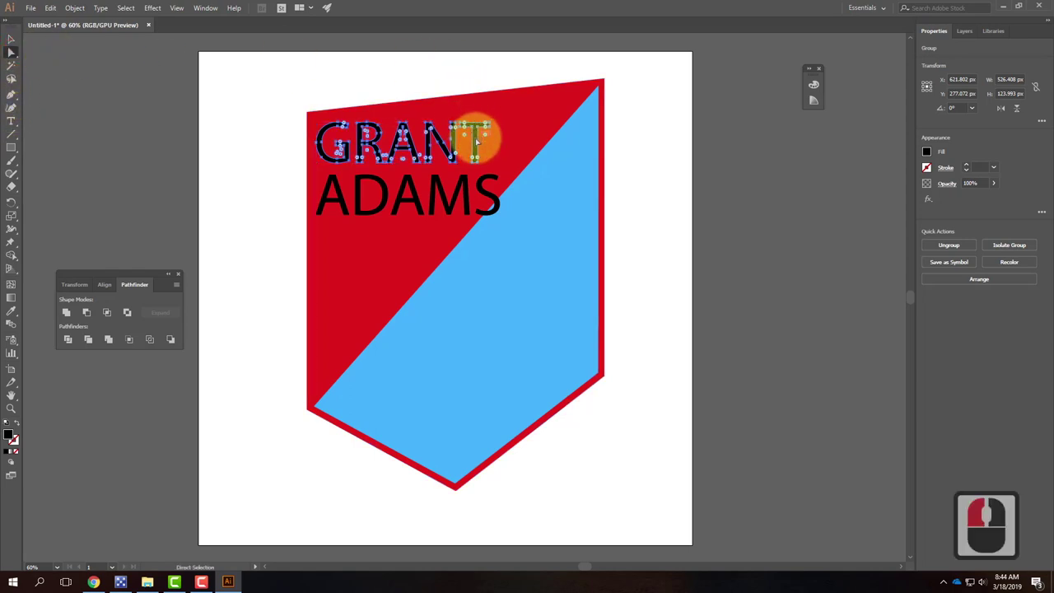
mouse_move(476, 140)
mouse_down()
mouse_move(473, 118)
mouse_move(472, 137)
mouse_move(487, 131)
mouse_up()
click(487, 129)
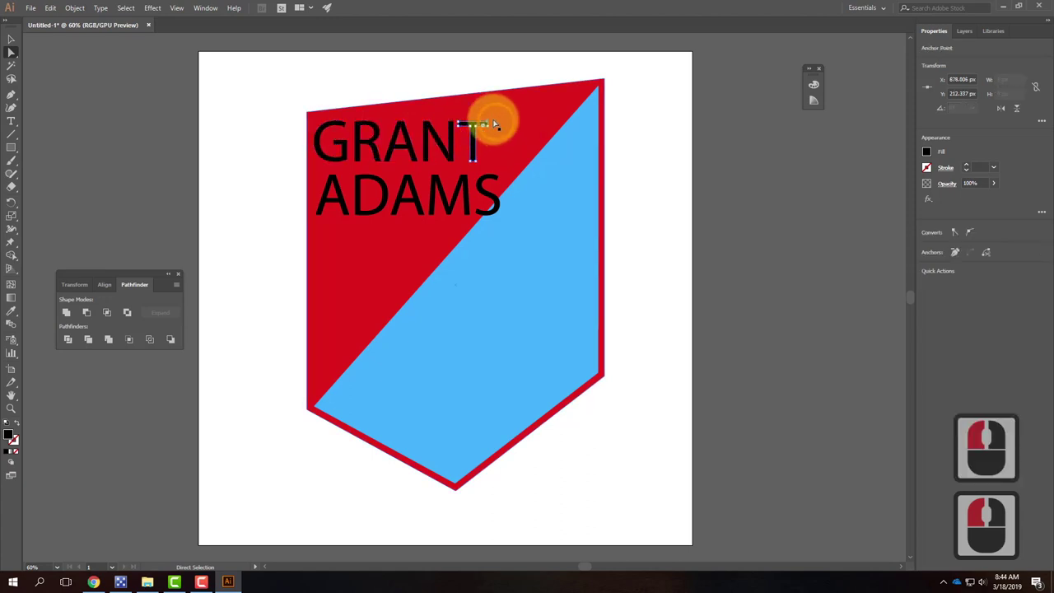
shift+click(498, 125)
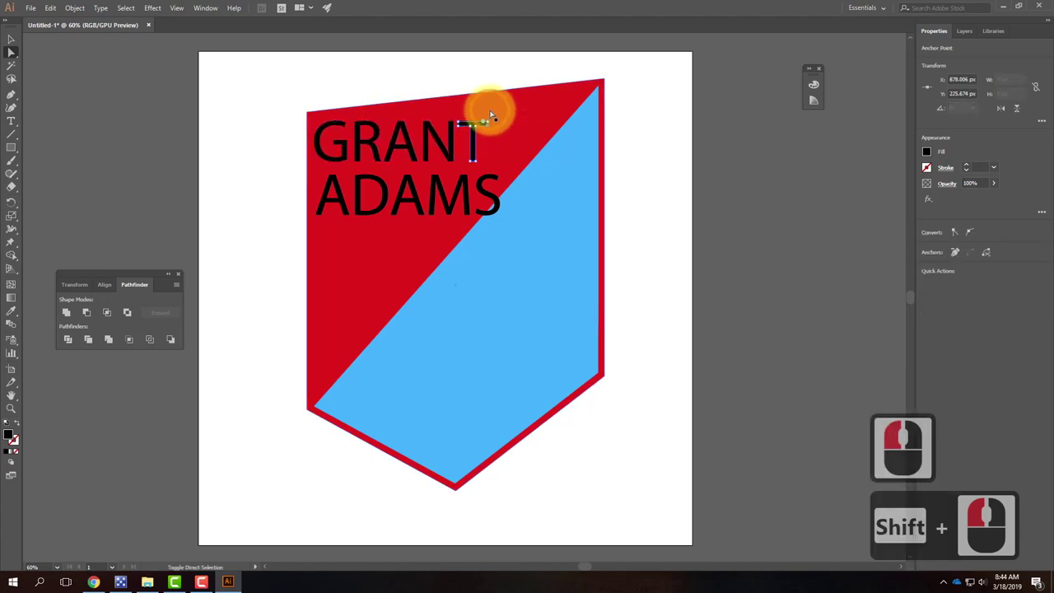
shift+click(494, 120)
Step: Select the outlined first-name group and bring up the Effect menu
click(11, 39)
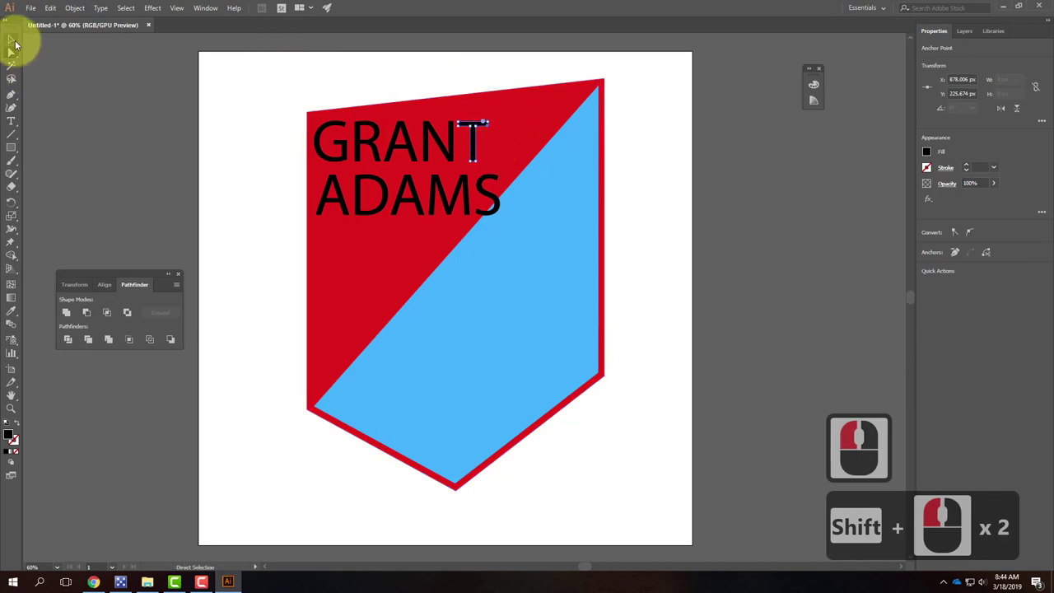
click(242, 106)
click(317, 115)
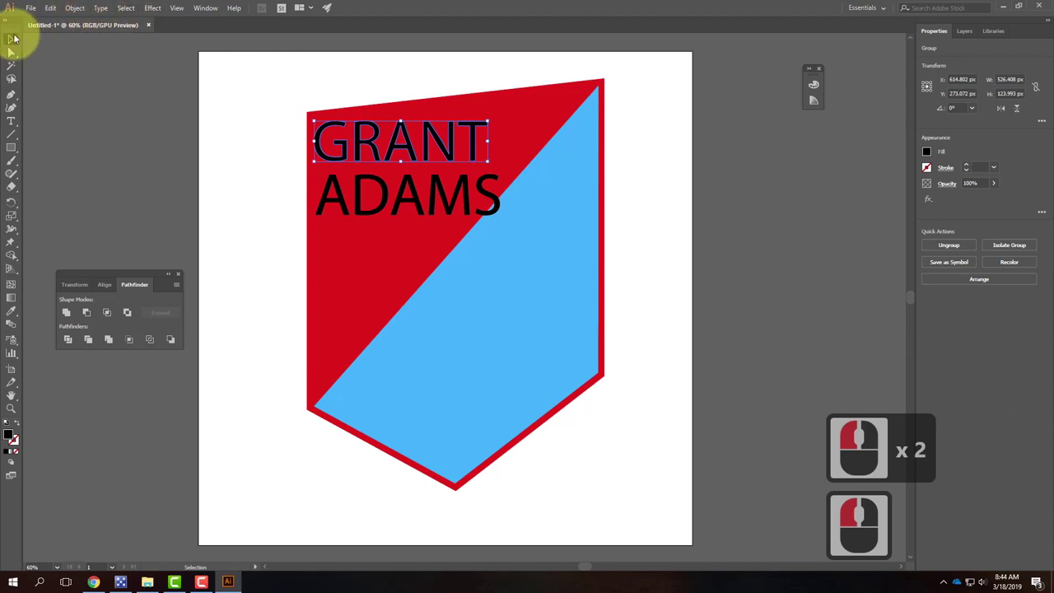
click(156, 9)
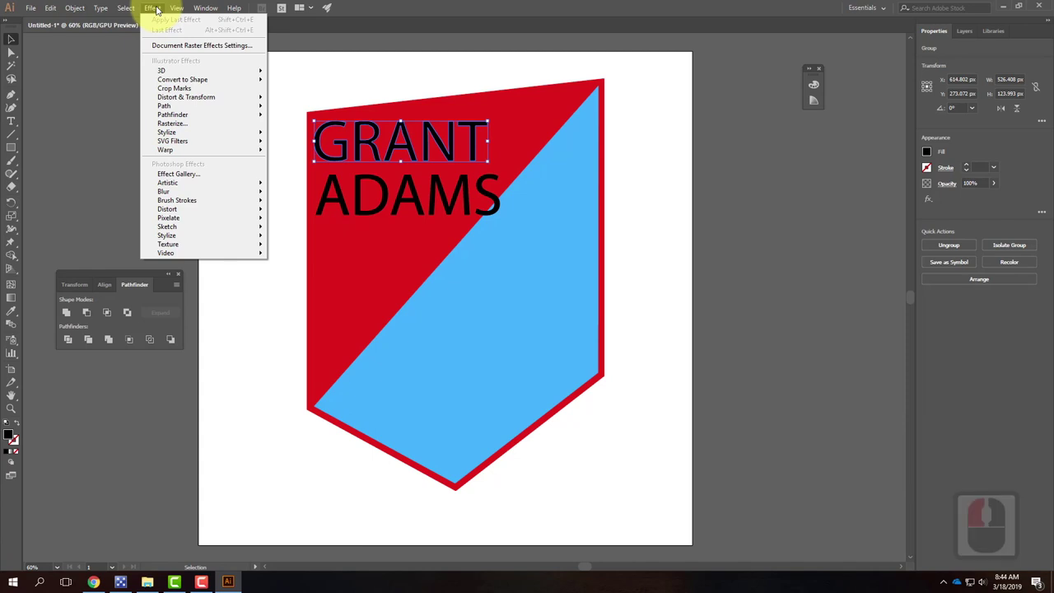
Step: Try a mesh envelope with 2 rows on the first name, then undo it
click(74, 8)
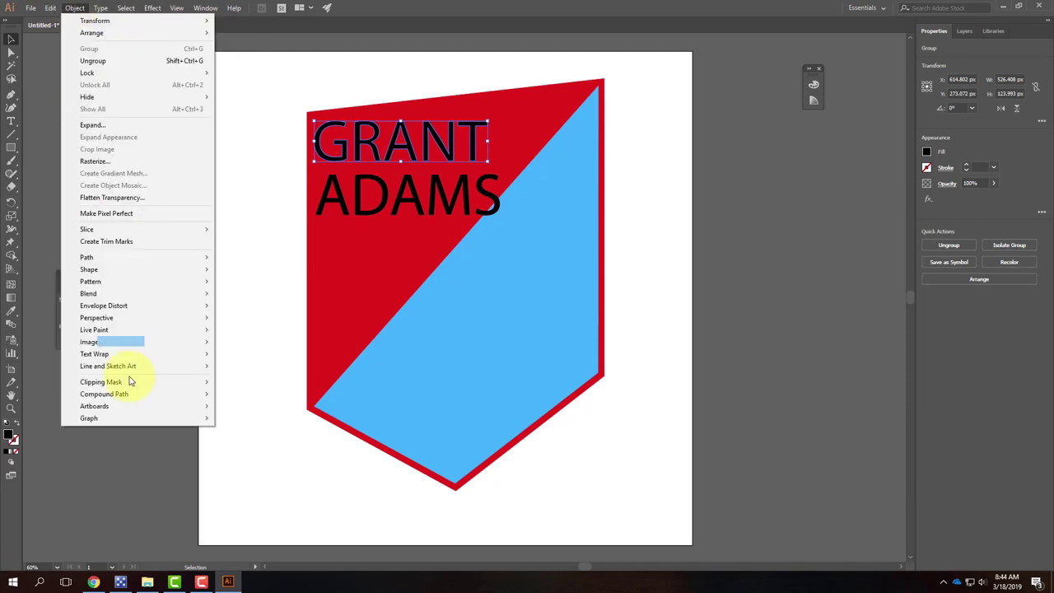
mouse_move(123, 306)
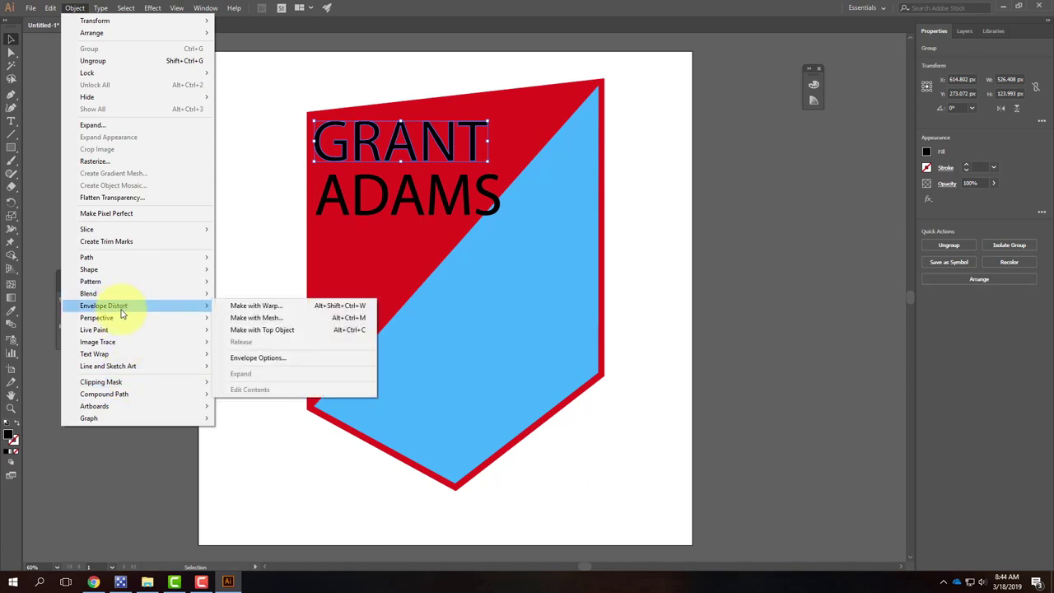
click(290, 322)
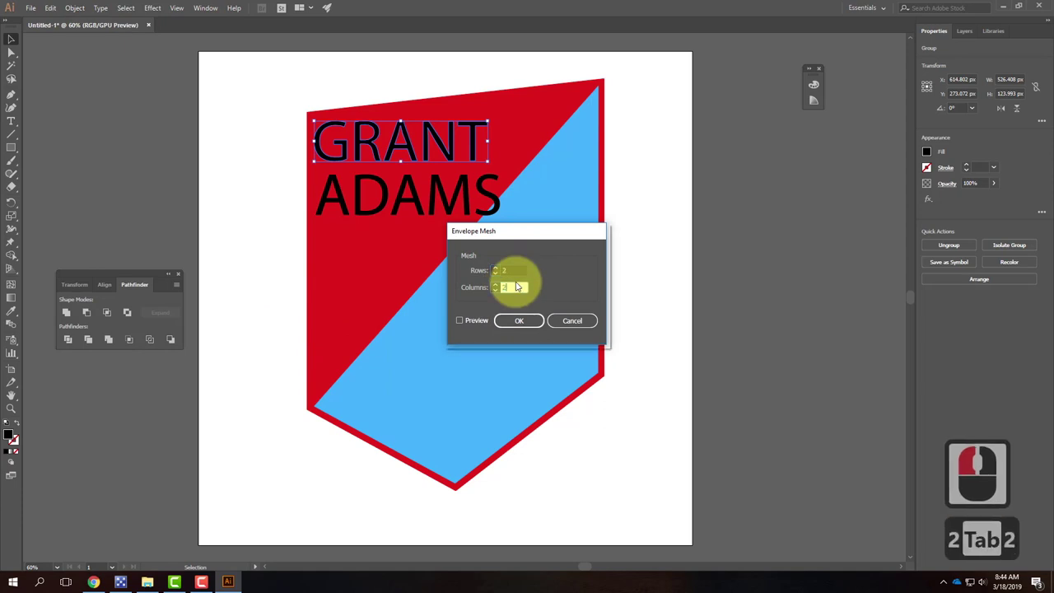
text(2)
key(Tab)
click(529, 326)
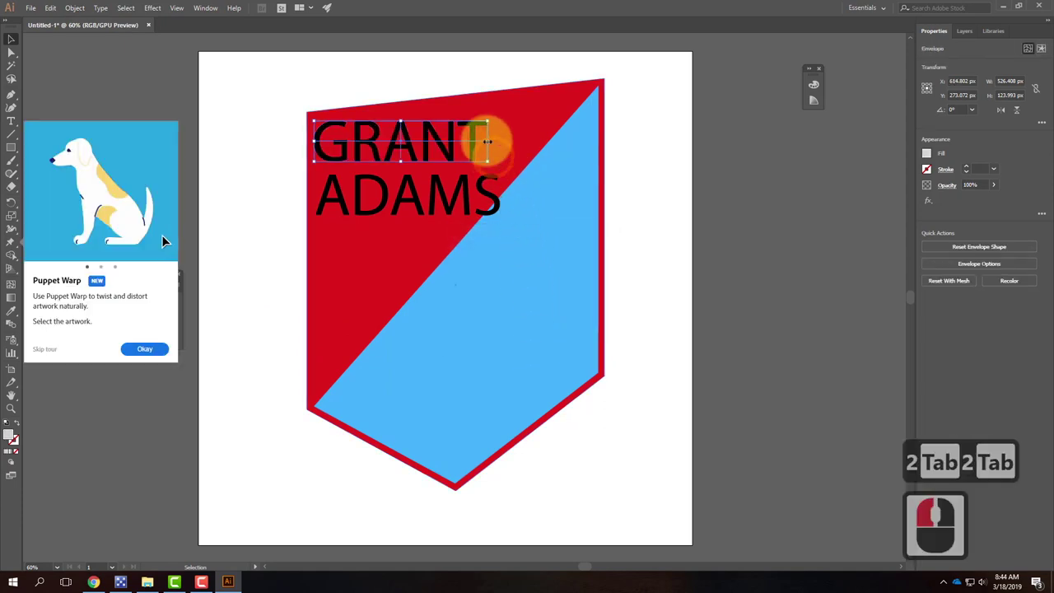
key(ctrl+z)
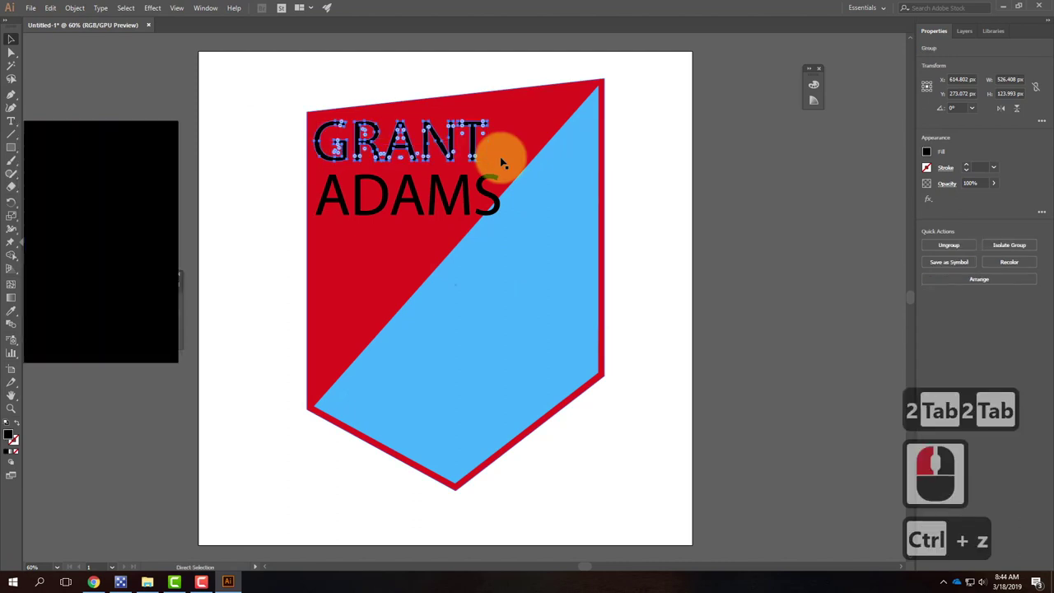
Step: Make a mesh envelope on the first name with 1 row and 1 column
click(70, 7)
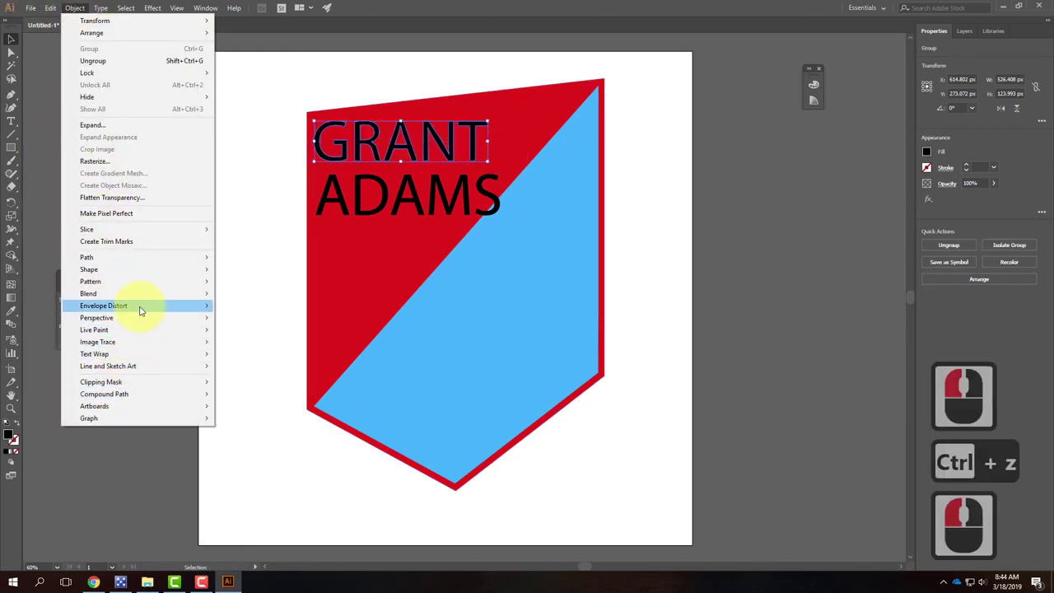
mouse_move(141, 305)
click(282, 318)
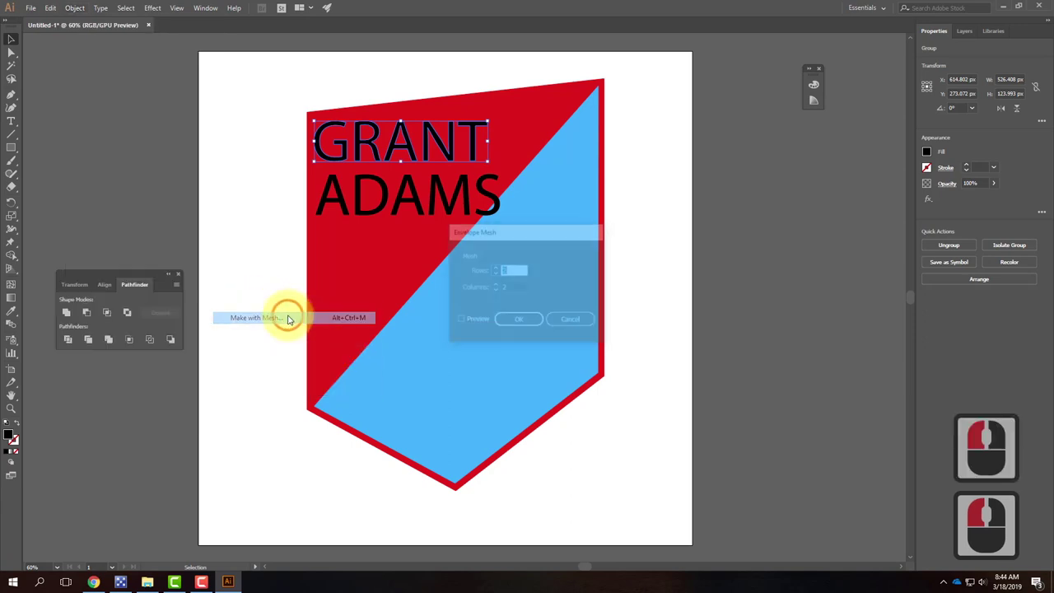
text(1)
key(Tab)
text(1)
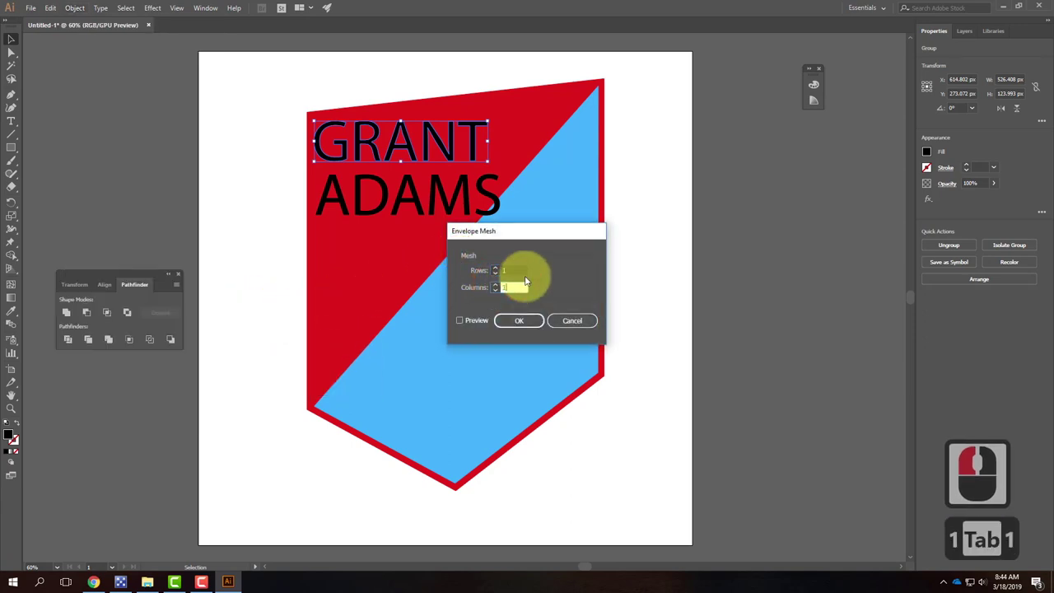
click(519, 320)
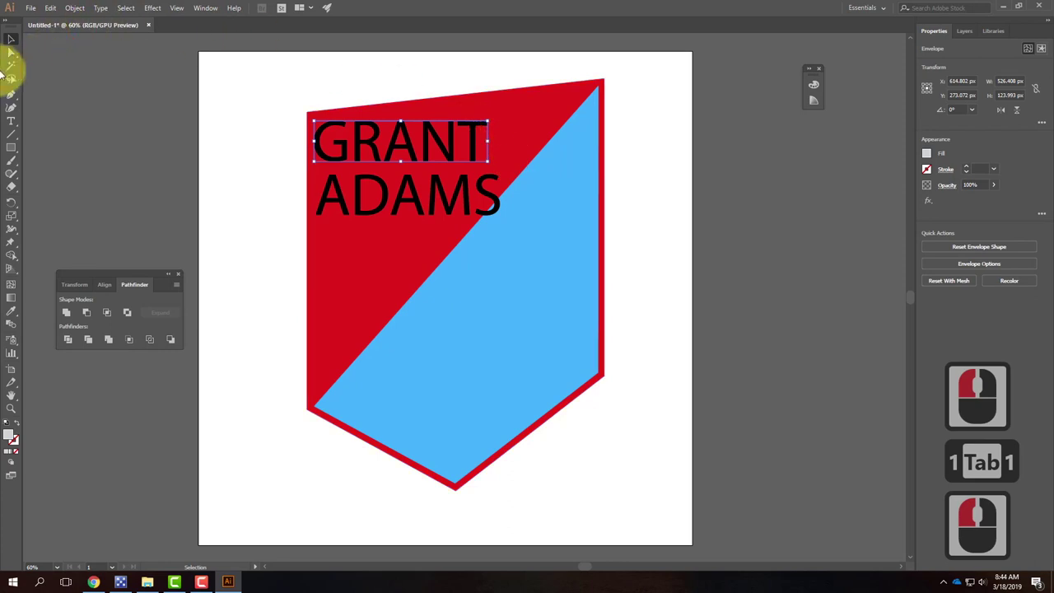
click(12, 52)
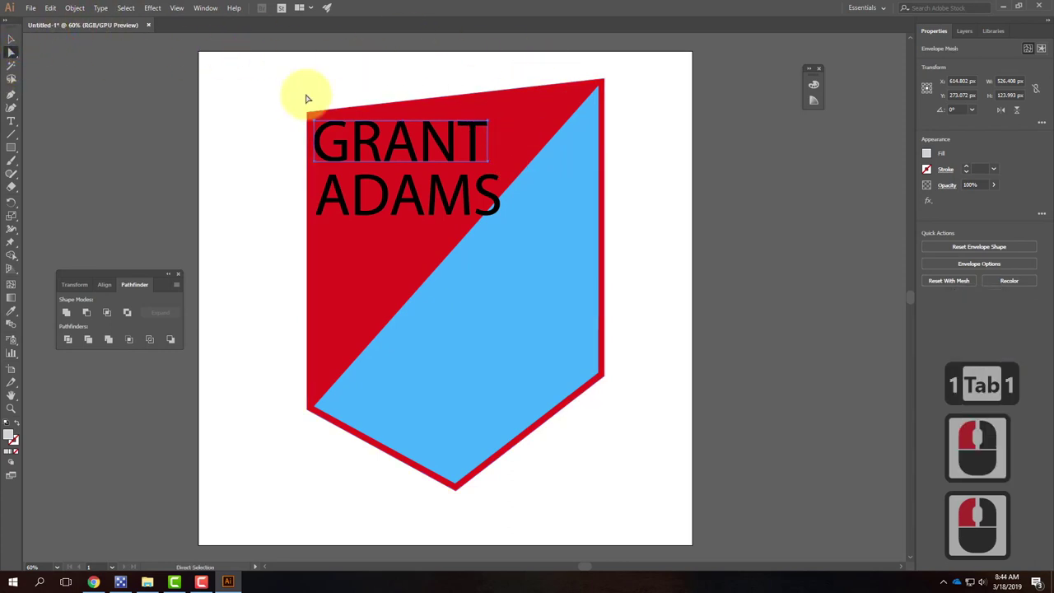
Step: Raise the right-side mesh points of the first name and adjust its top edge
click(488, 117)
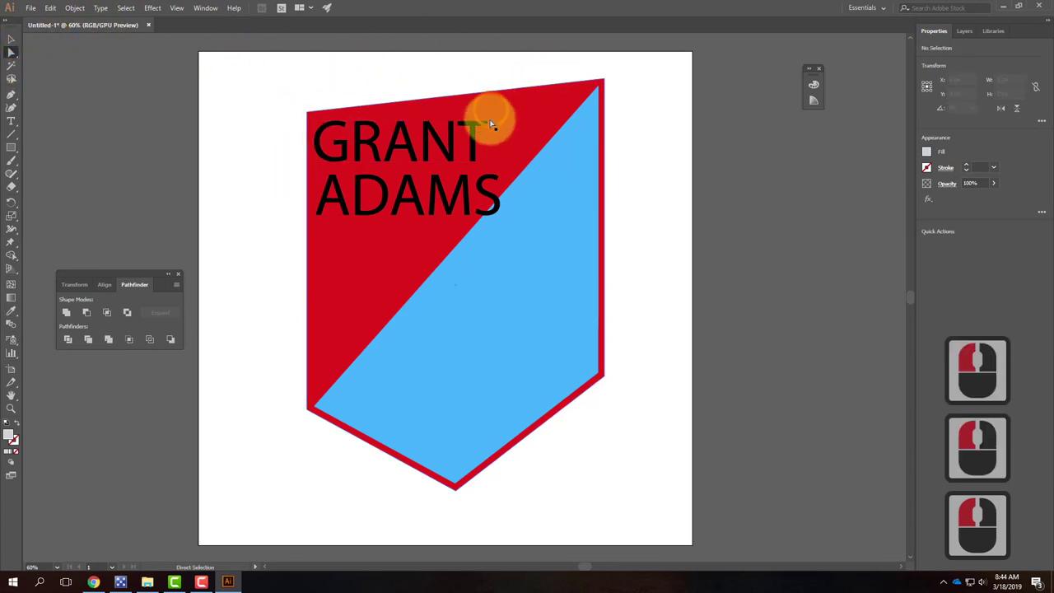
click(490, 163)
shift+click(489, 121)
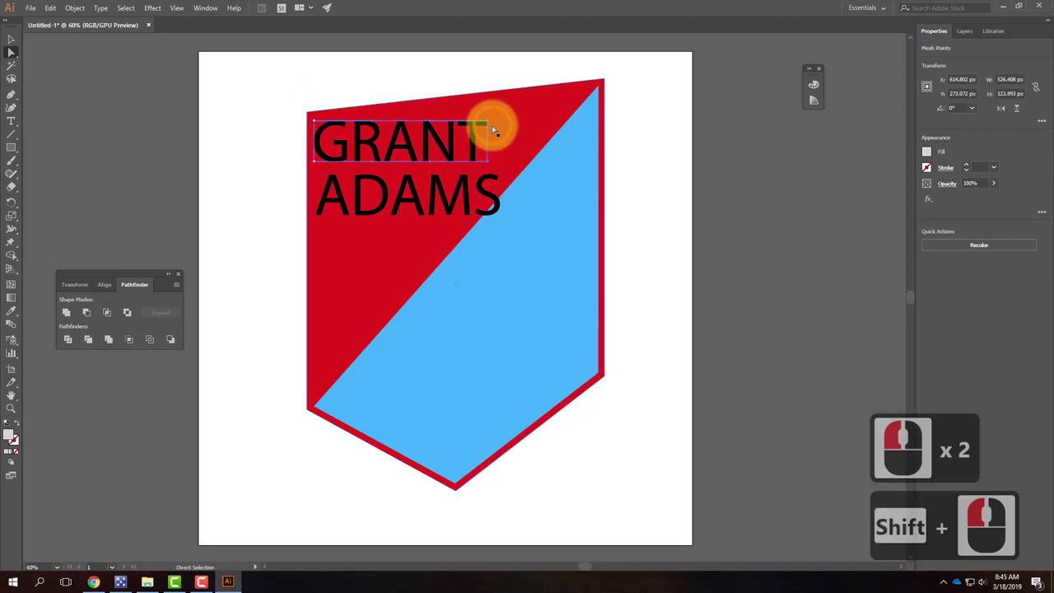
drag(489, 124, 486, 102)
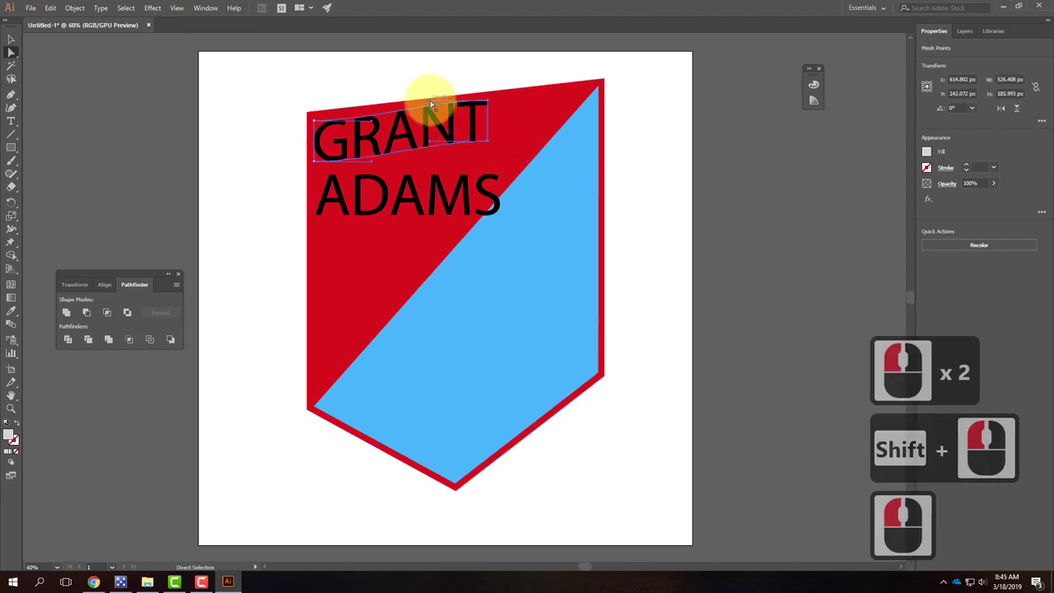
drag(430, 100, 429, 110)
drag(365, 111, 371, 108)
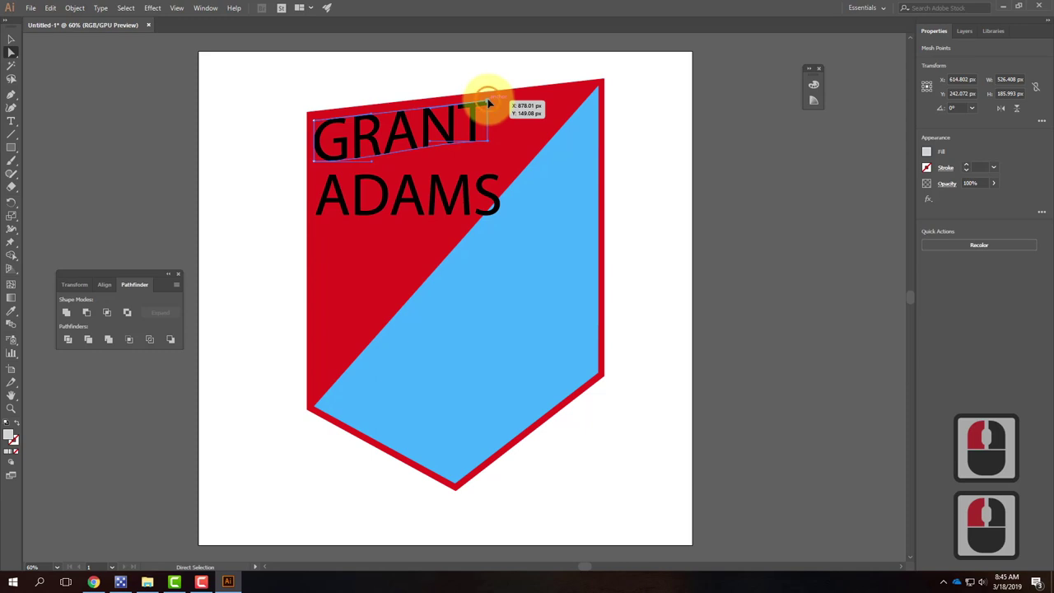
Step: Adjust the lower mesh points so the word follows the shield's slanted top, then deselect
click(488, 102)
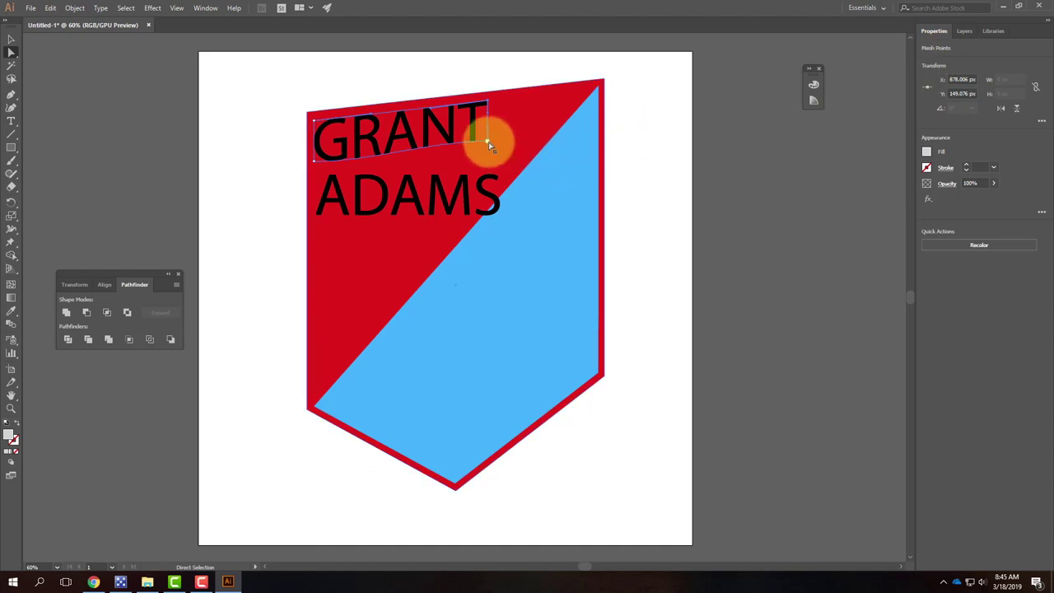
drag(429, 141, 429, 153)
drag(365, 160, 372, 159)
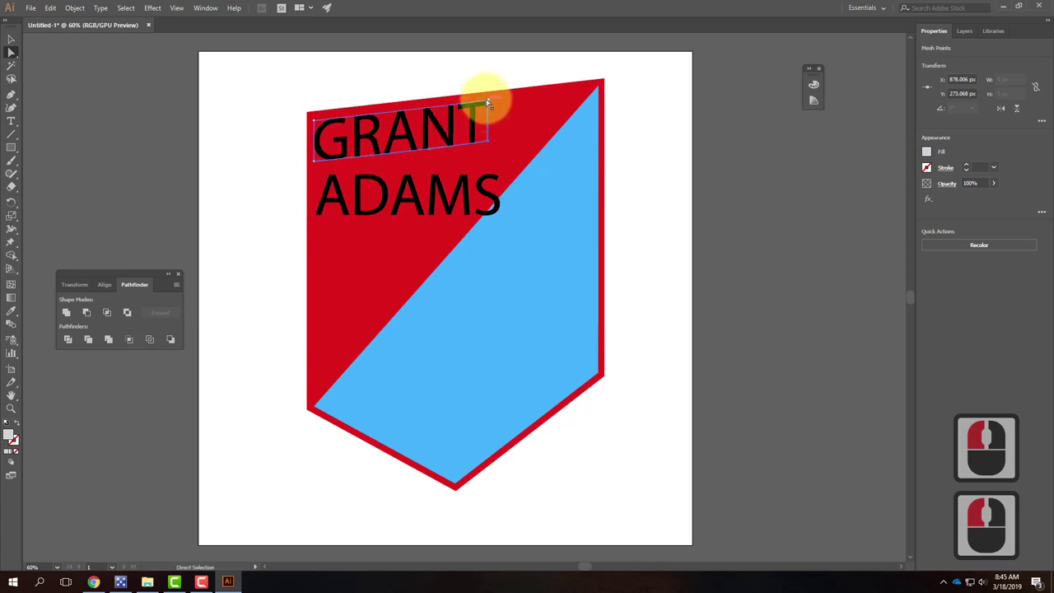
click(488, 98)
click(491, 159)
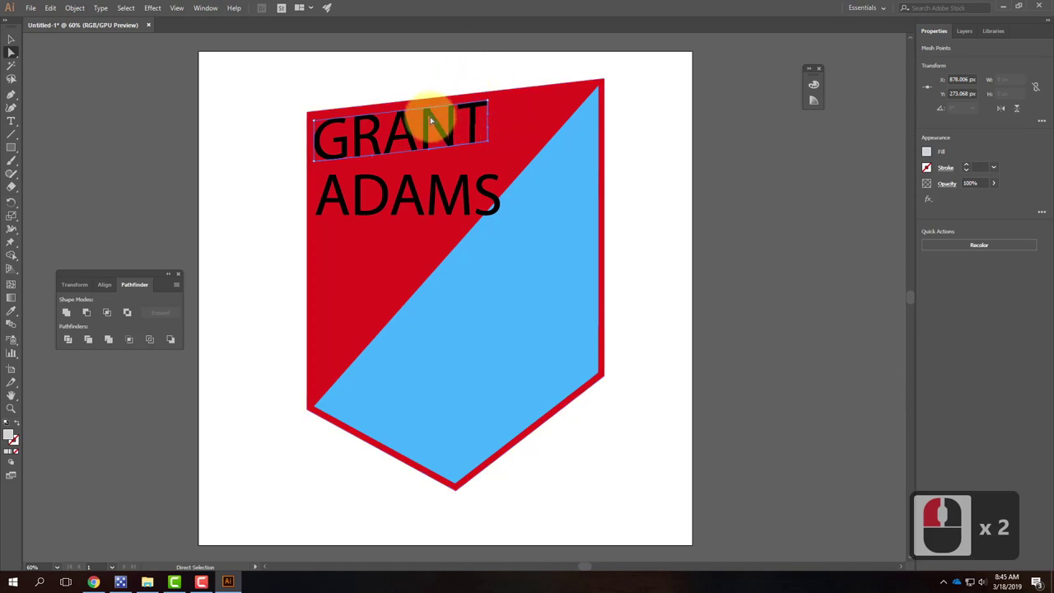
click(256, 107)
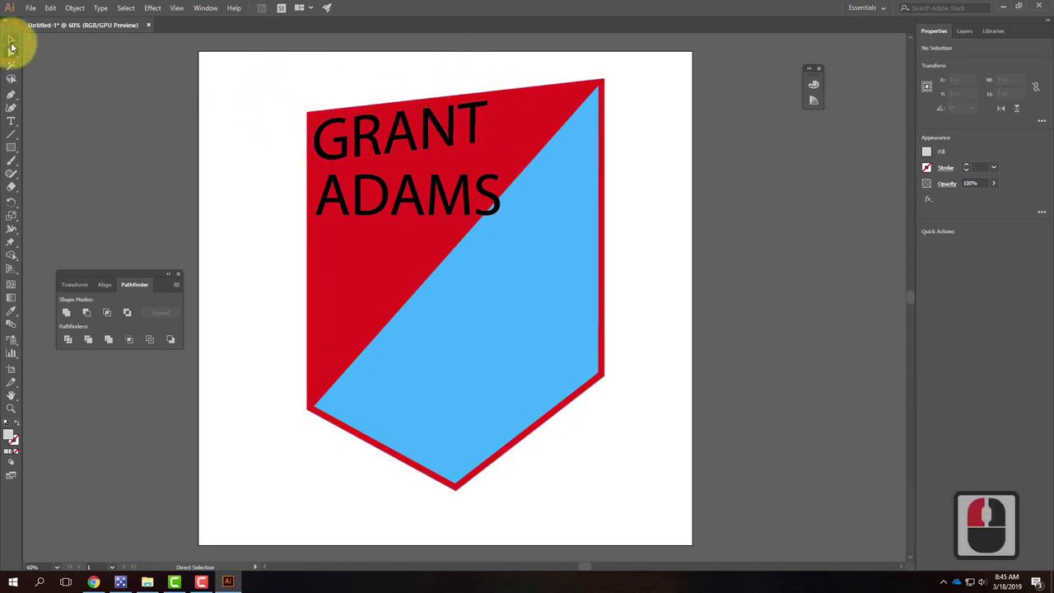
Step: Delete the surname text line, then select the shield and first-name shapes
click(407, 214)
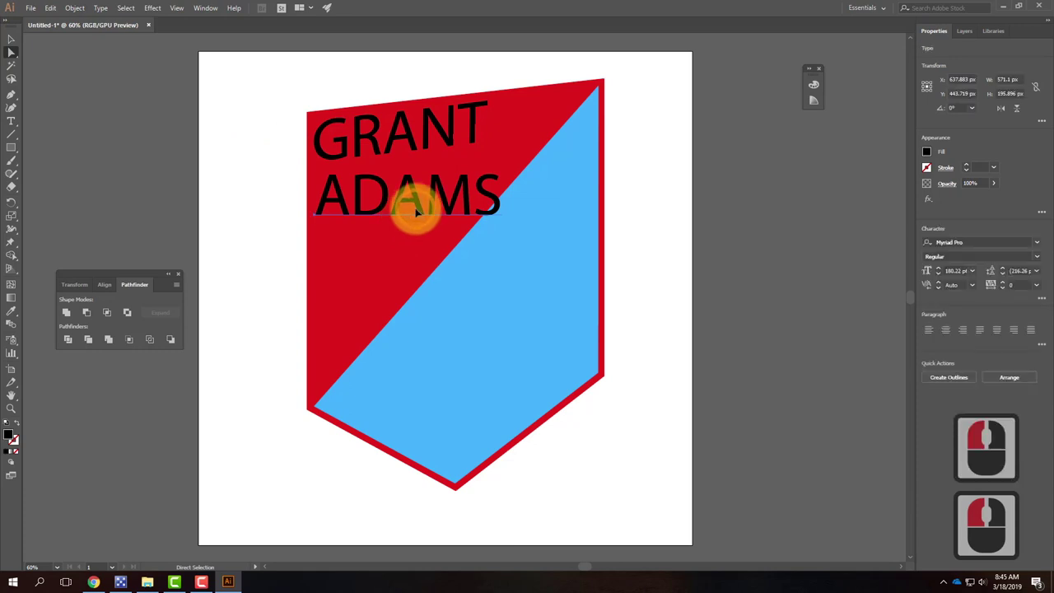
key(Delete)
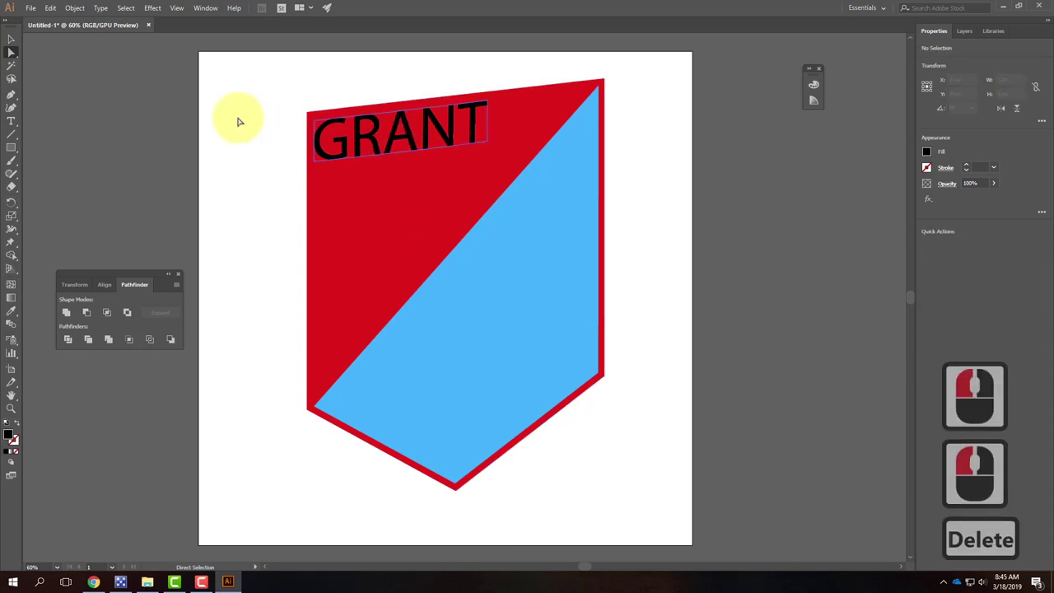
drag(450, 70, 350, 210)
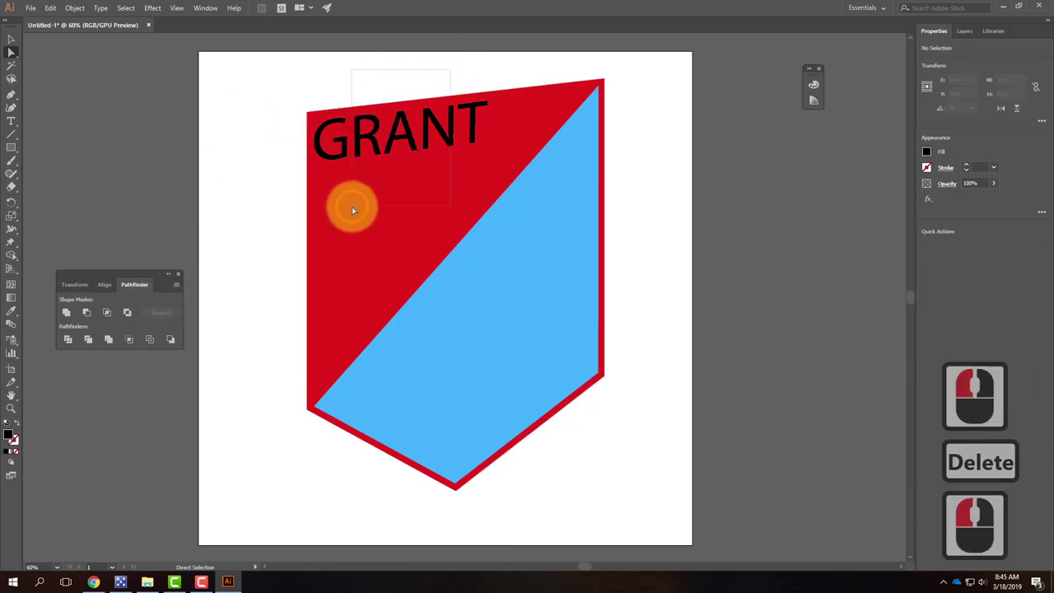
click(384, 147)
click(361, 149)
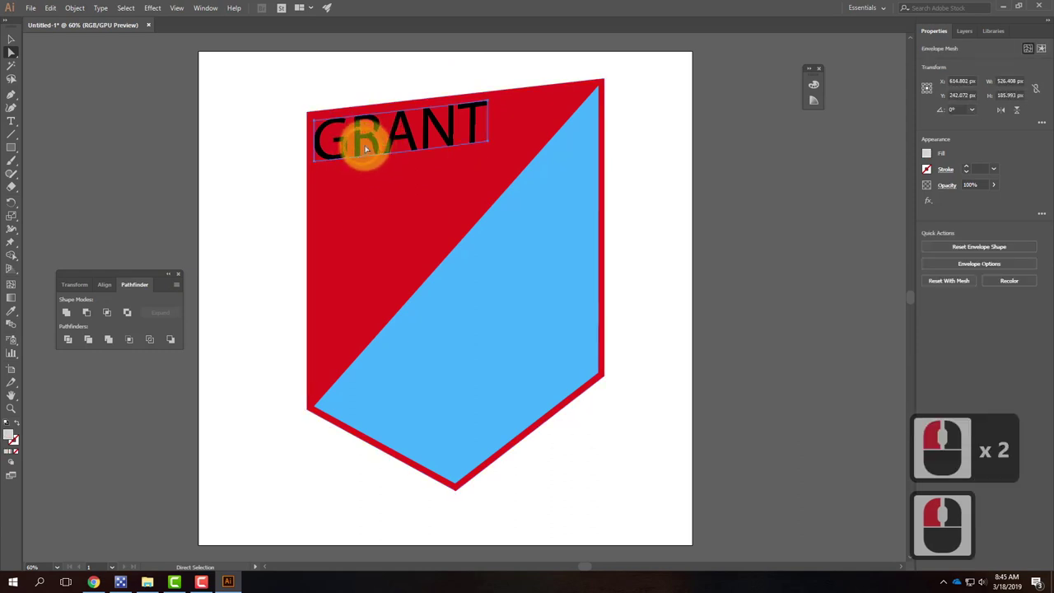
click(11, 39)
click(498, 110)
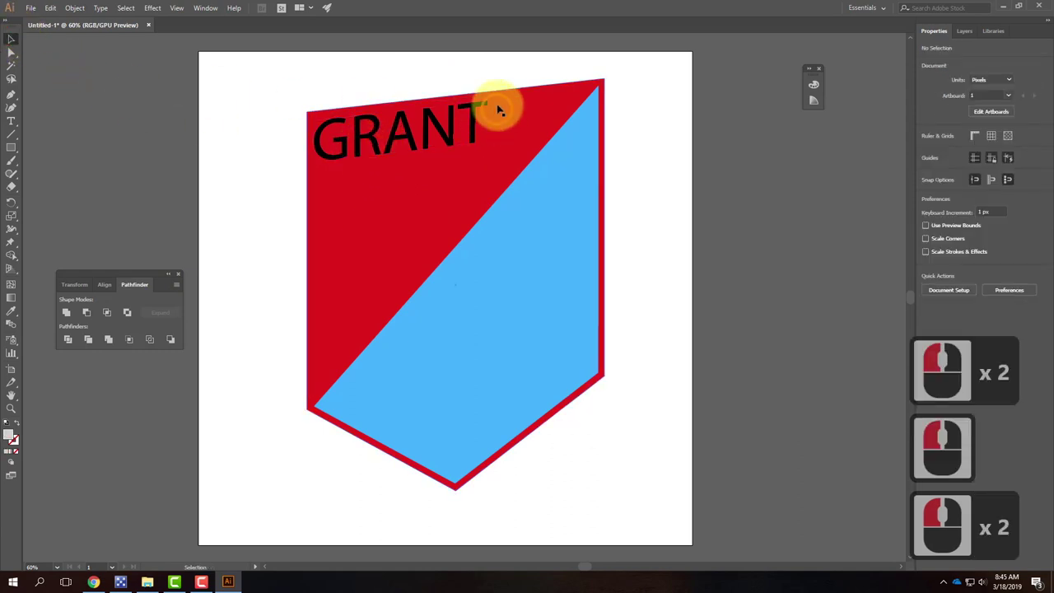
Step: Try Pathfinder Minus Front on the first-name envelope and the red shield
click(403, 131)
shift+click(533, 112)
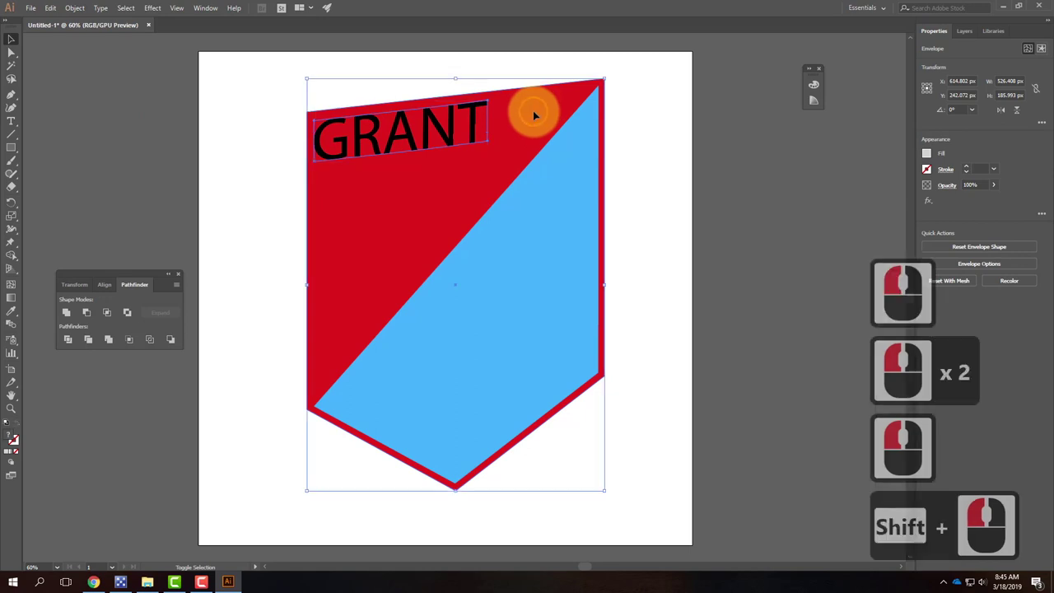
click(86, 312)
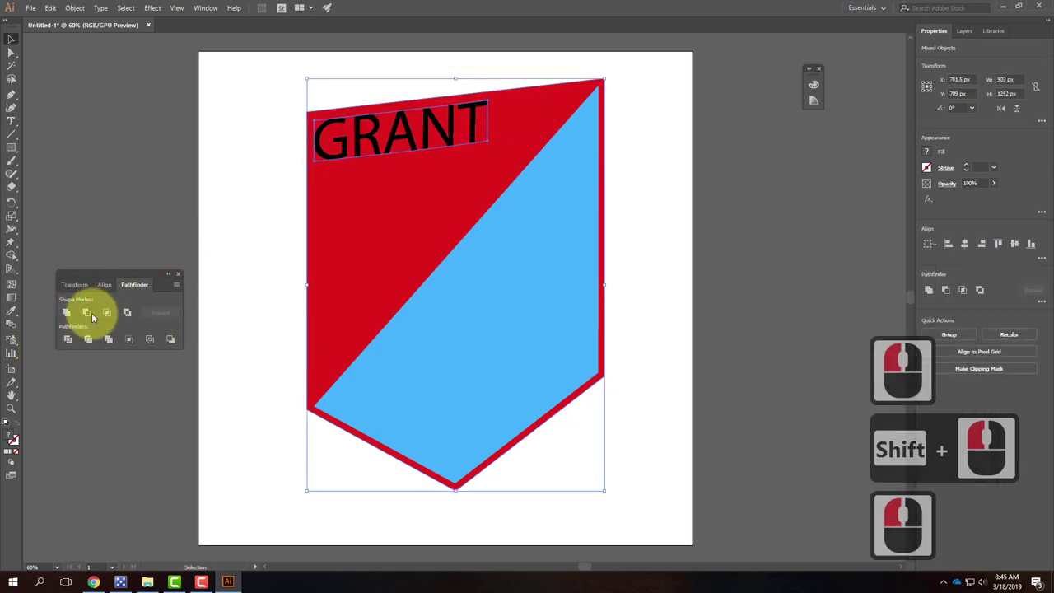
click(86, 313)
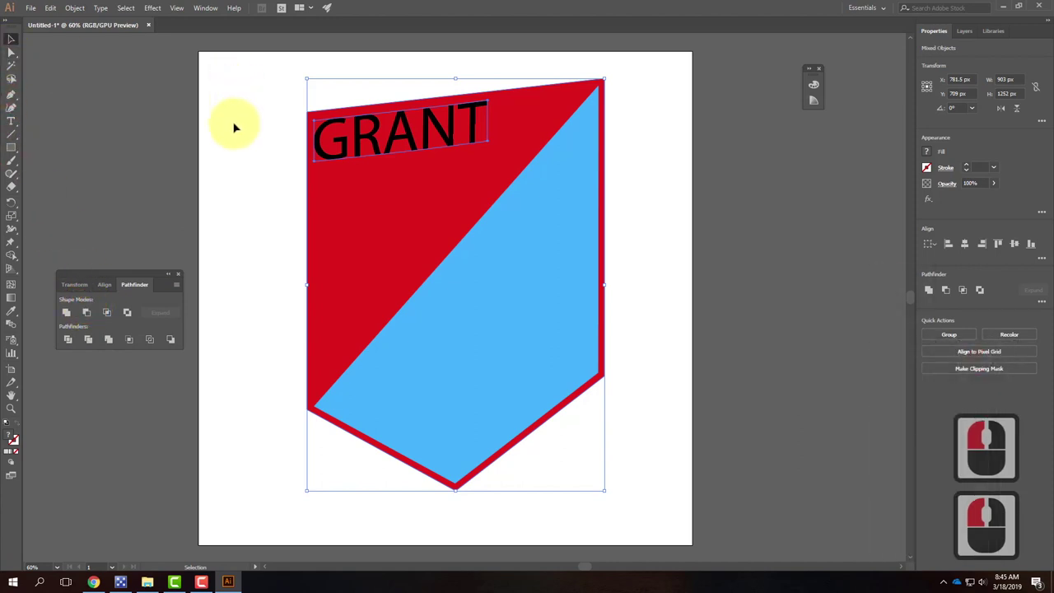
click(308, 99)
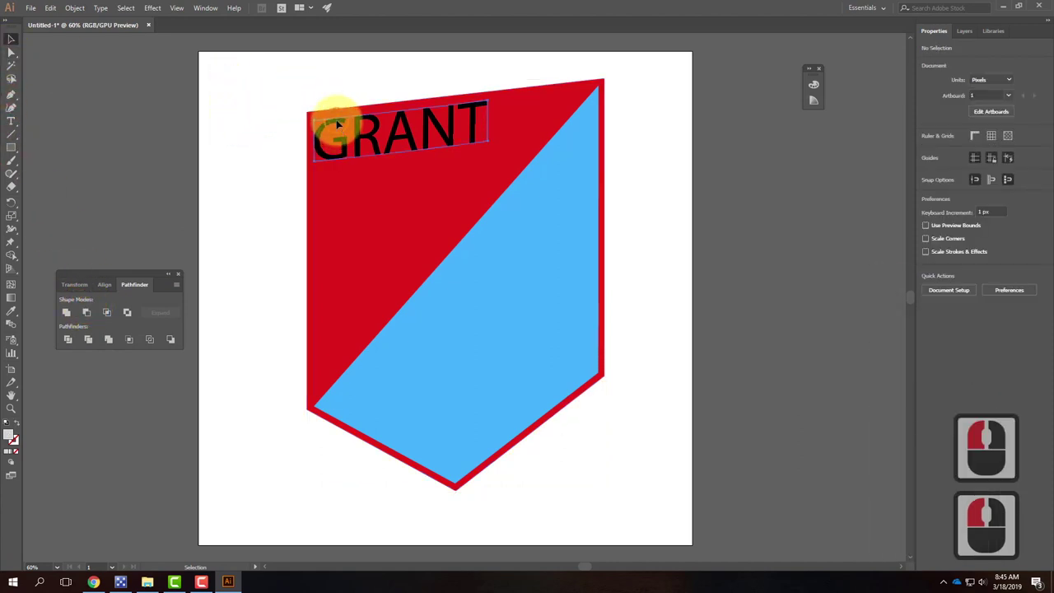
Step: Browse the Type menu with the first name selected, then undo to restore the surname
click(338, 123)
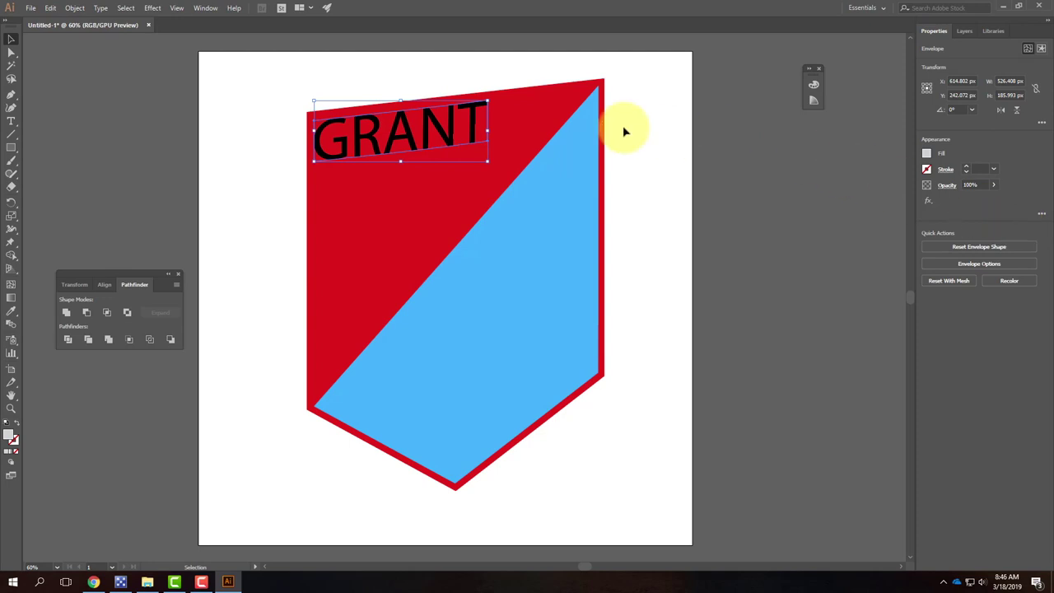
click(377, 140)
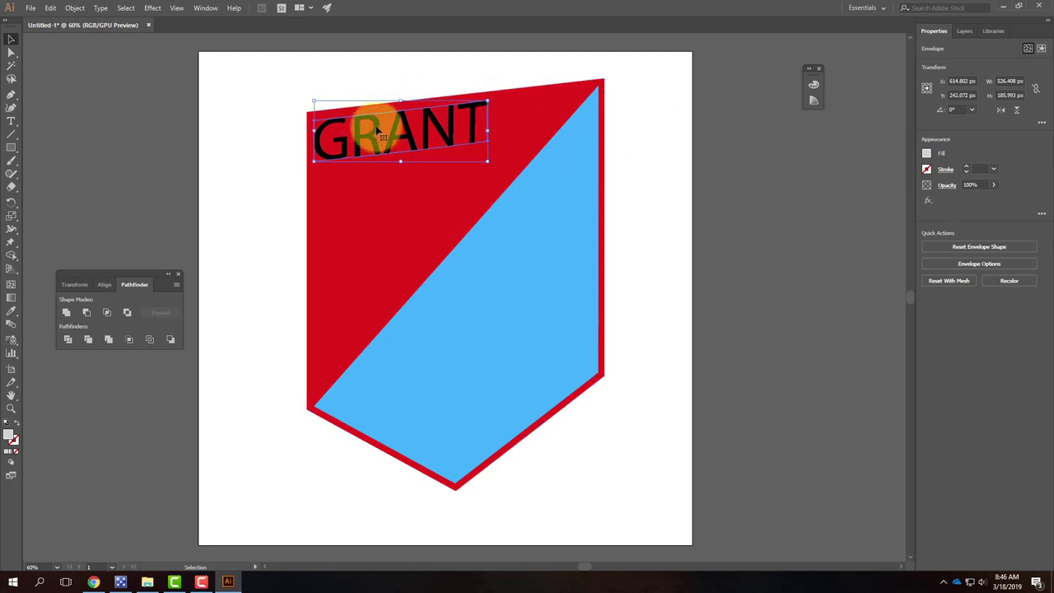
click(75, 7)
mouse_move(101, 8)
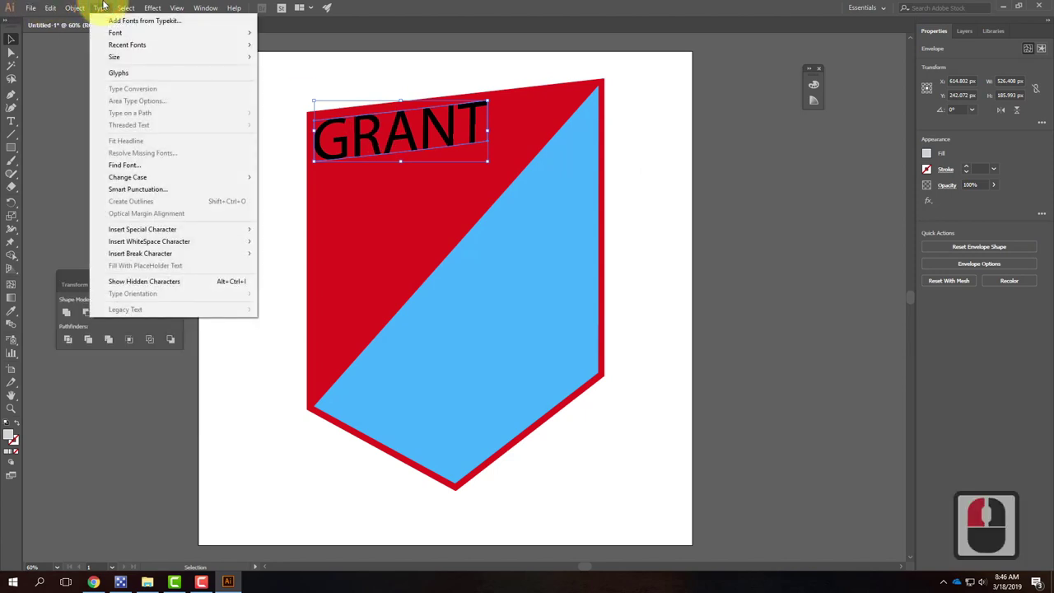
click(102, 6)
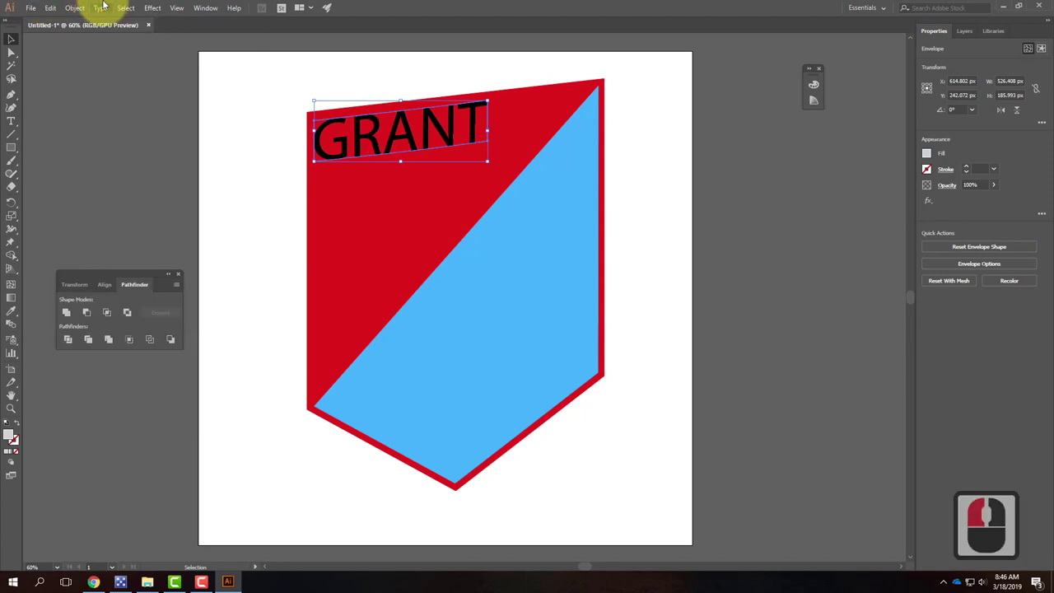
click(271, 110)
click(12, 121)
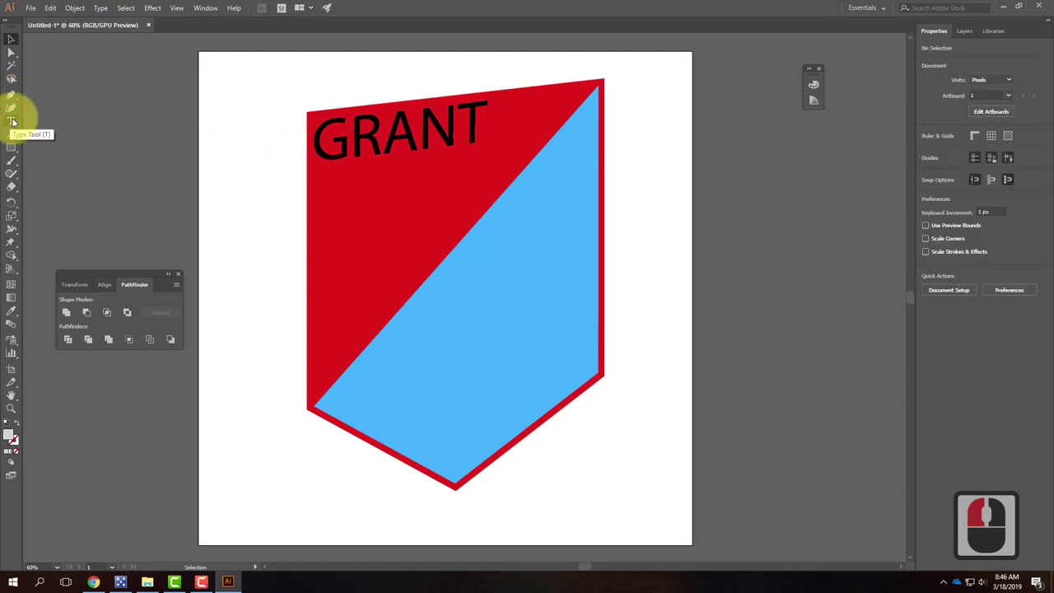
key(ctrl+z)
key(ctrl+z)
key(ctrl+z)
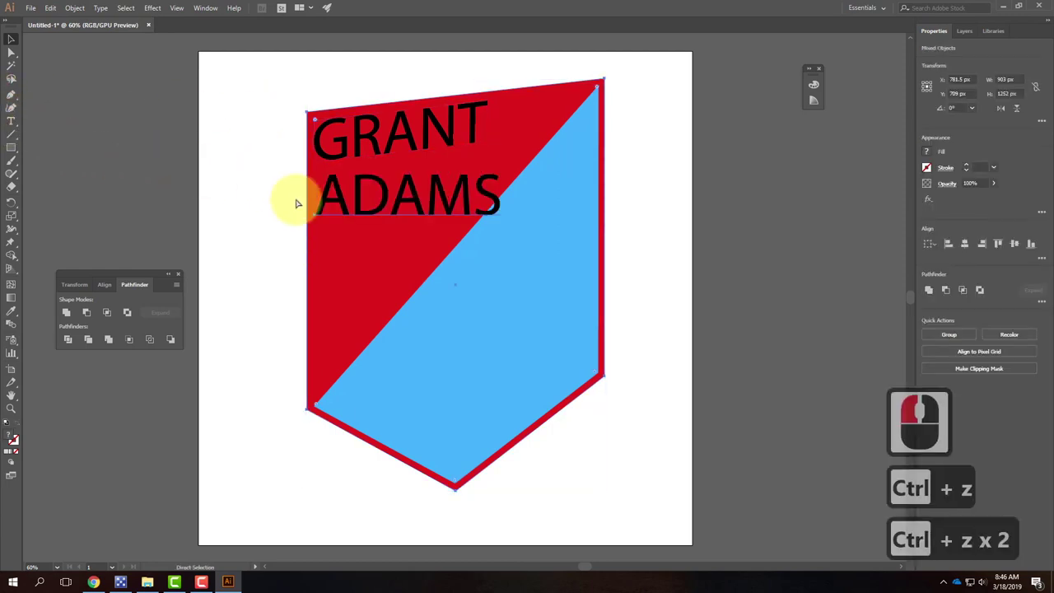
Step: Convert the surname text to outlines with Type > Create Outlines
click(244, 201)
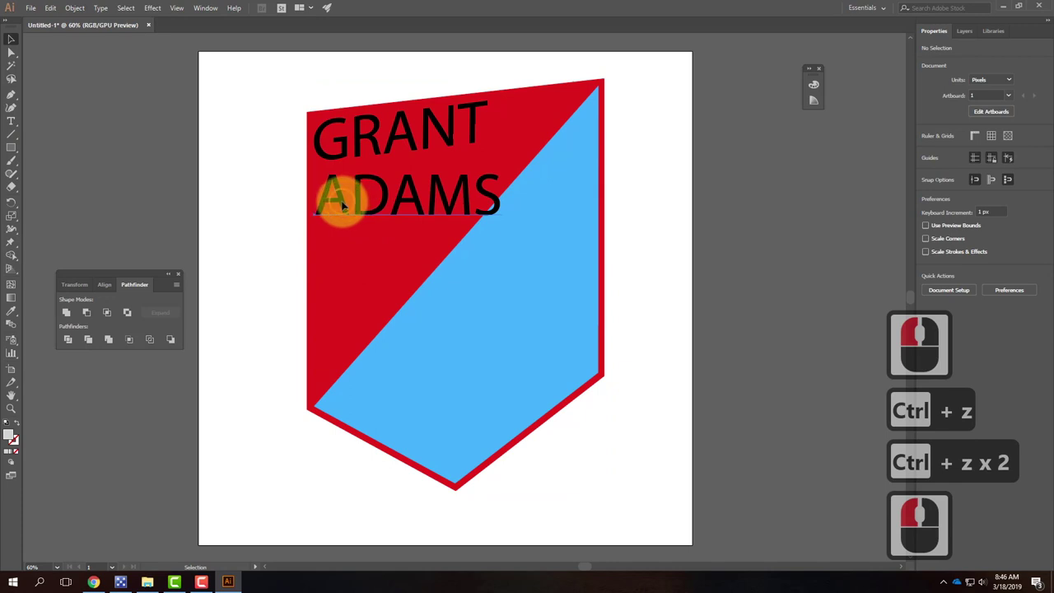
click(341, 206)
shift+click(336, 283)
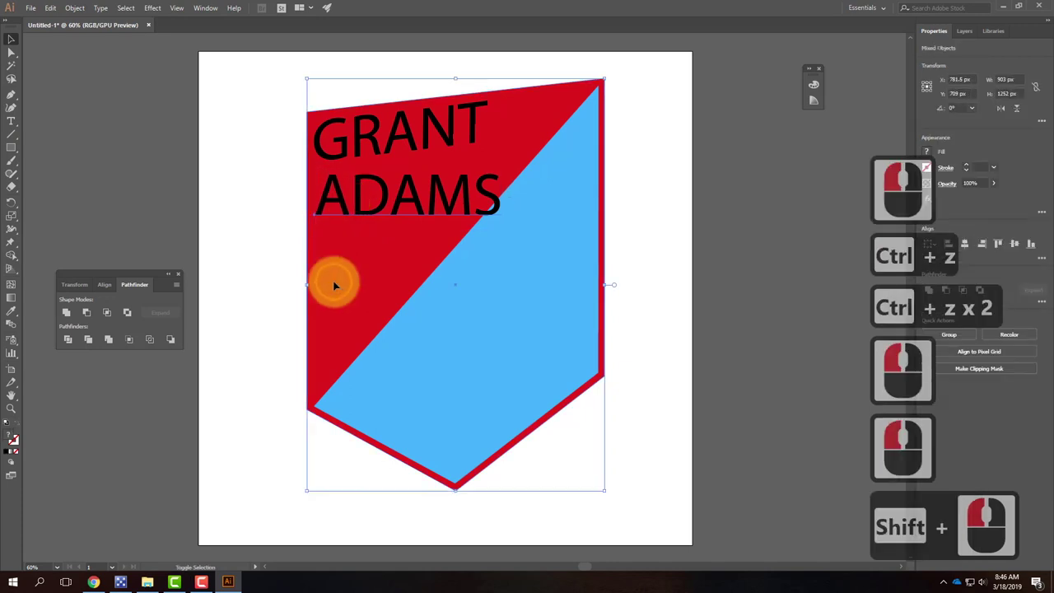
click(79, 311)
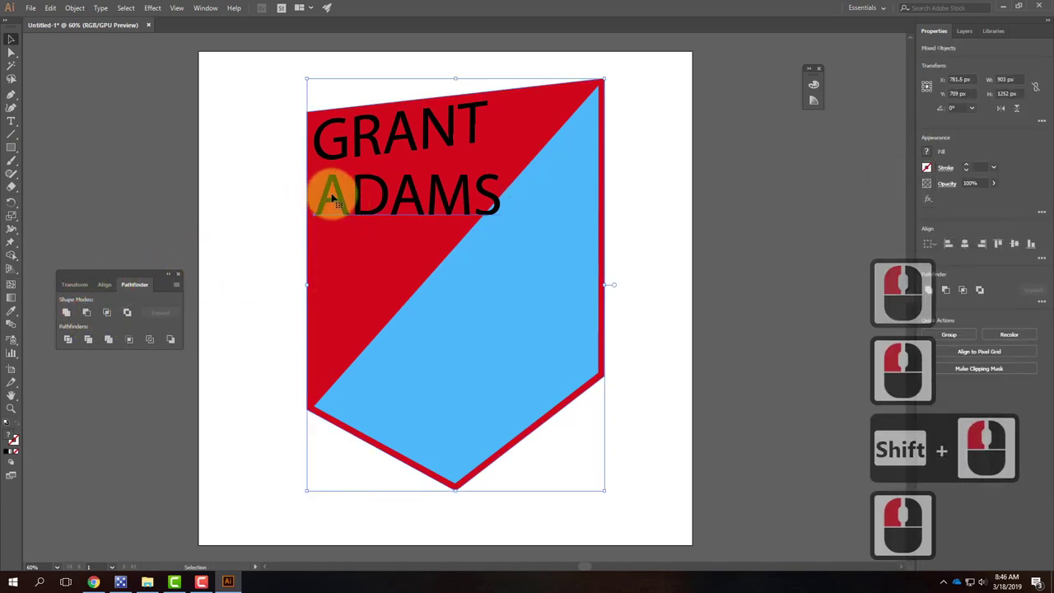
click(75, 8)
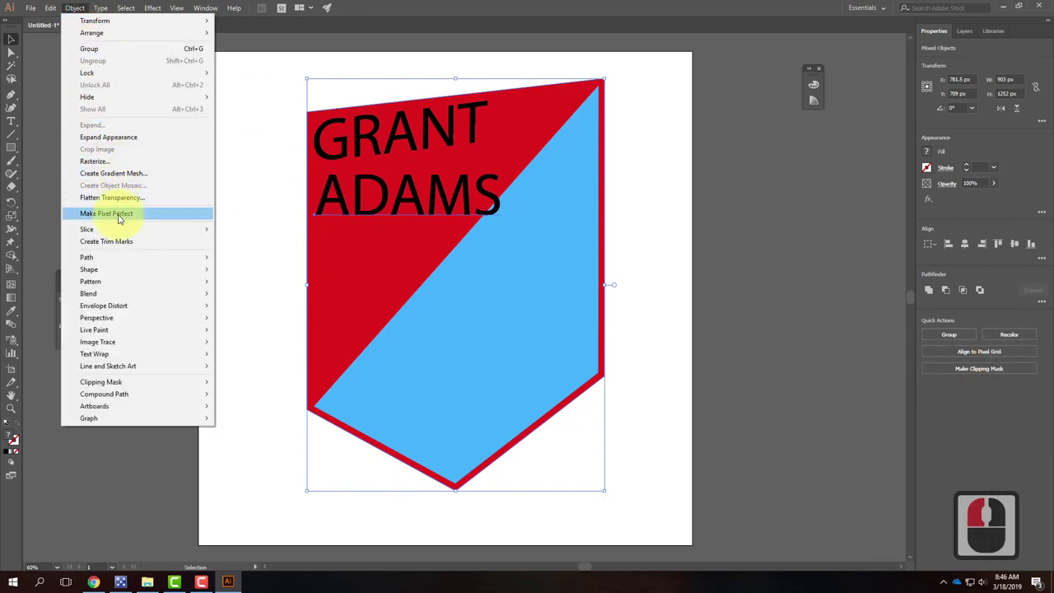
mouse_move(100, 10)
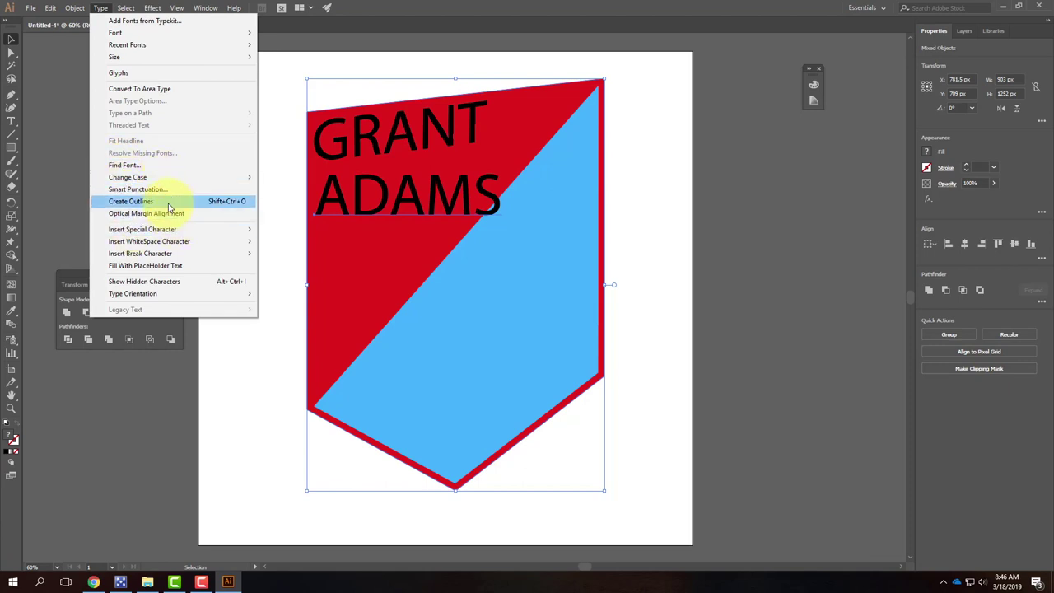
click(222, 202)
Step: Try Pathfinder Minus Front with the outlined surname and shield, then undo it
click(340, 158)
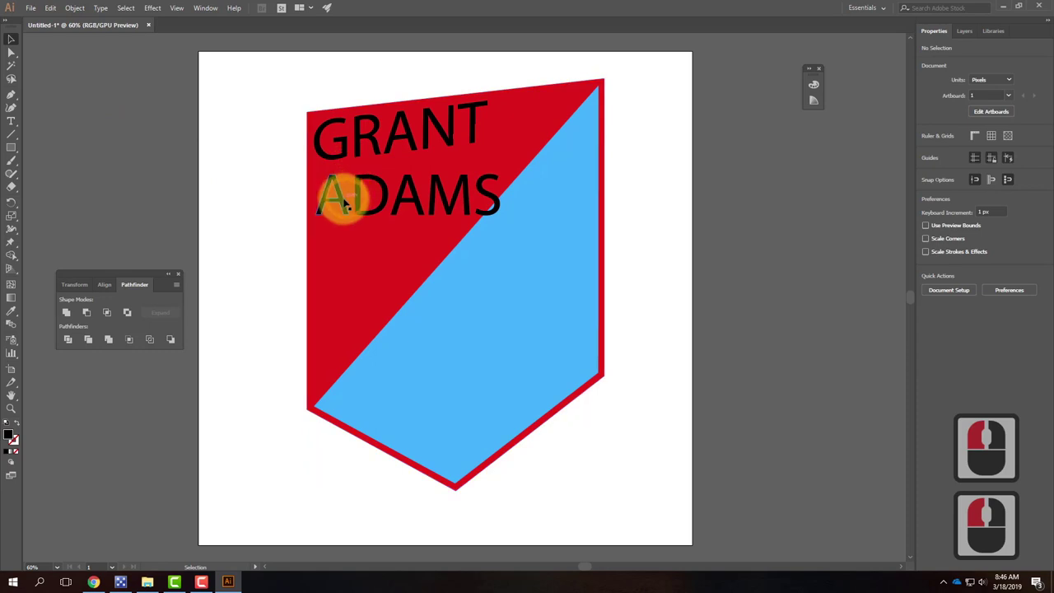
click(341, 204)
shift+click(330, 245)
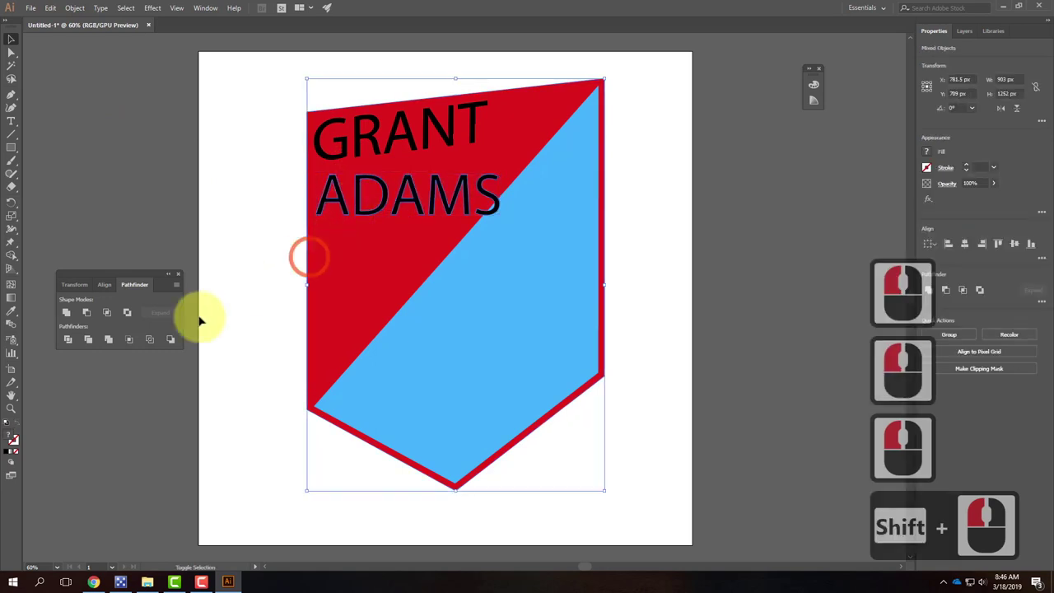
click(84, 317)
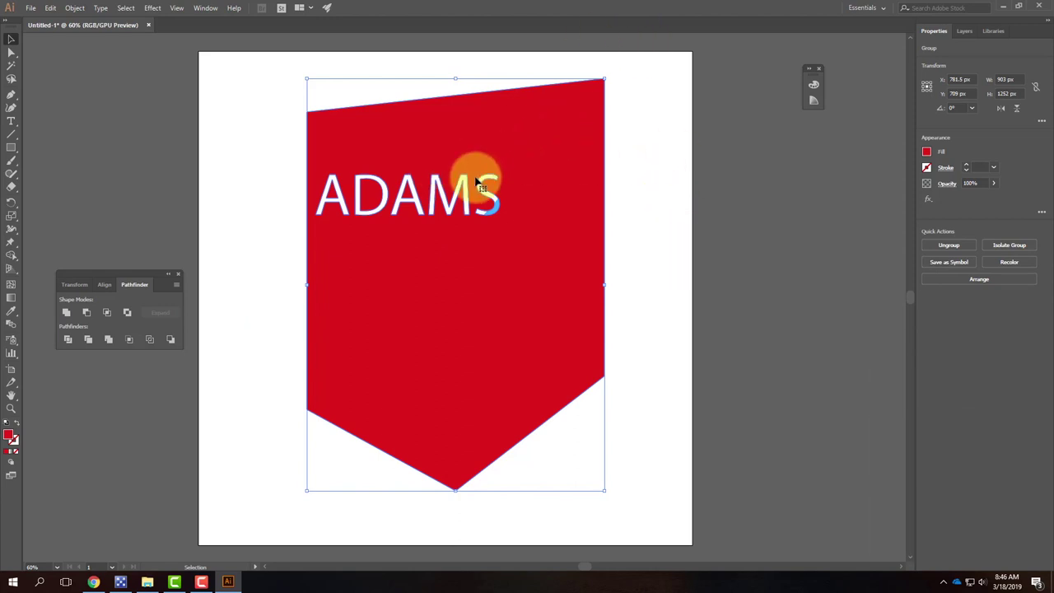
key(ctrl+z)
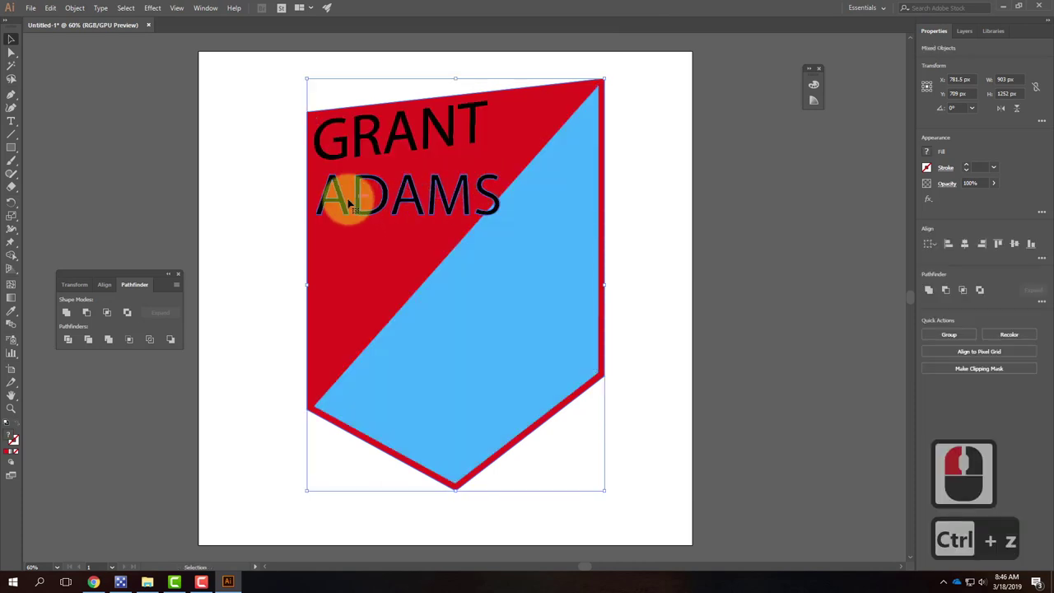
click(360, 138)
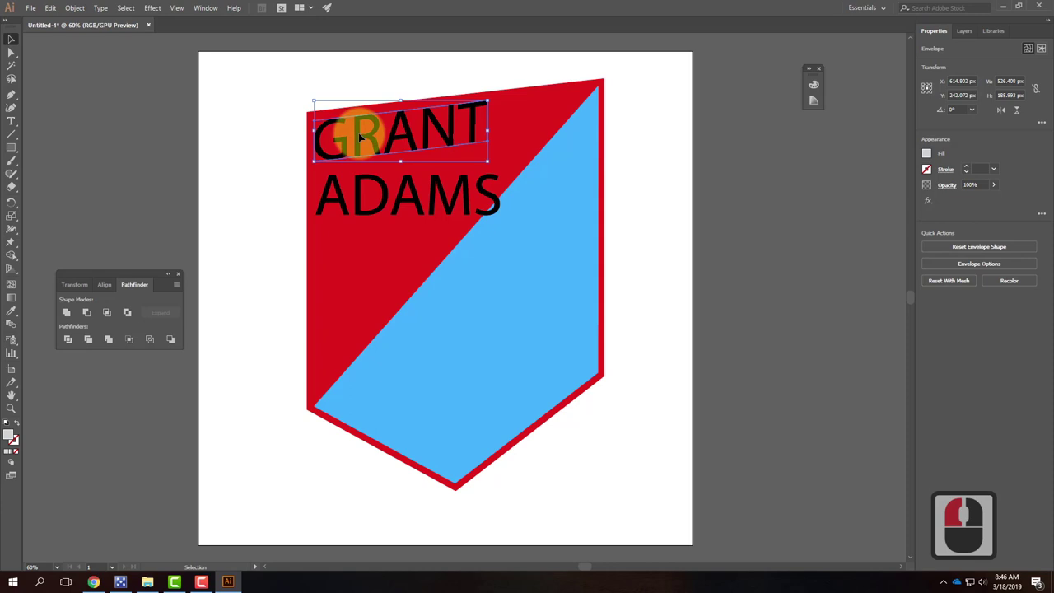
click(993, 264)
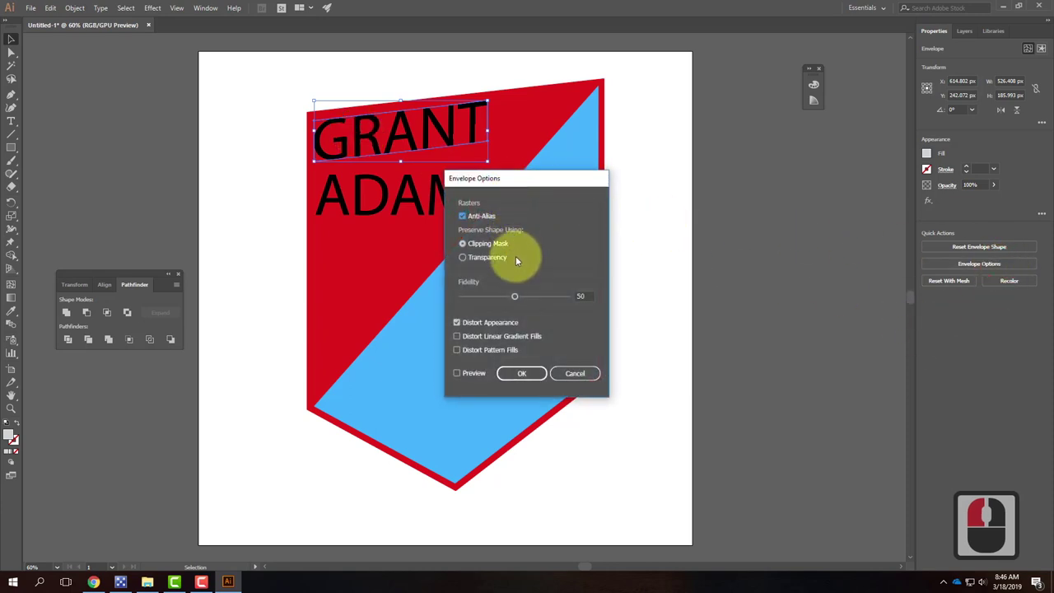
click(531, 373)
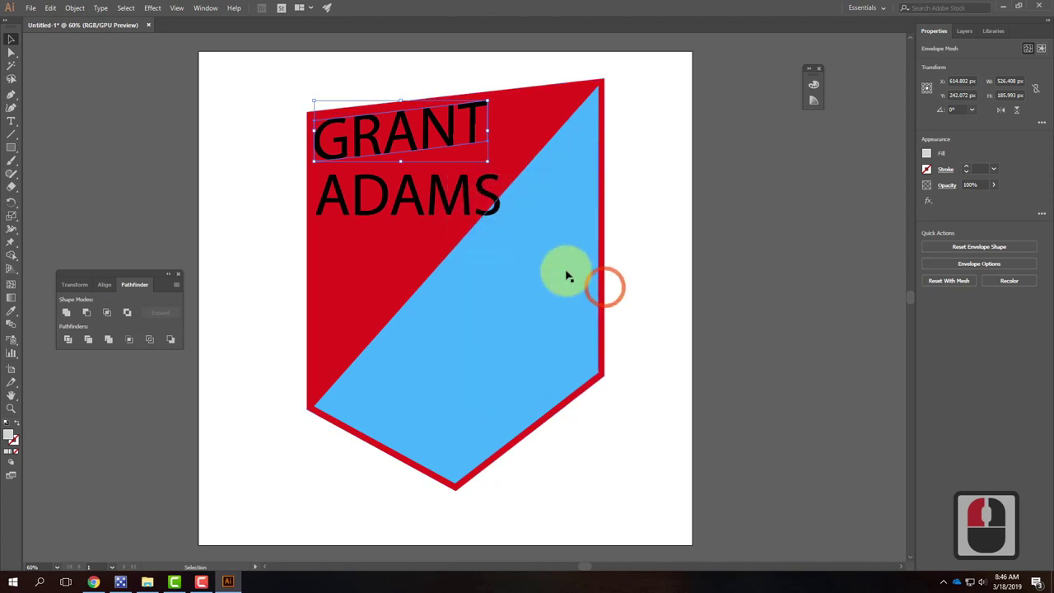
click(270, 103)
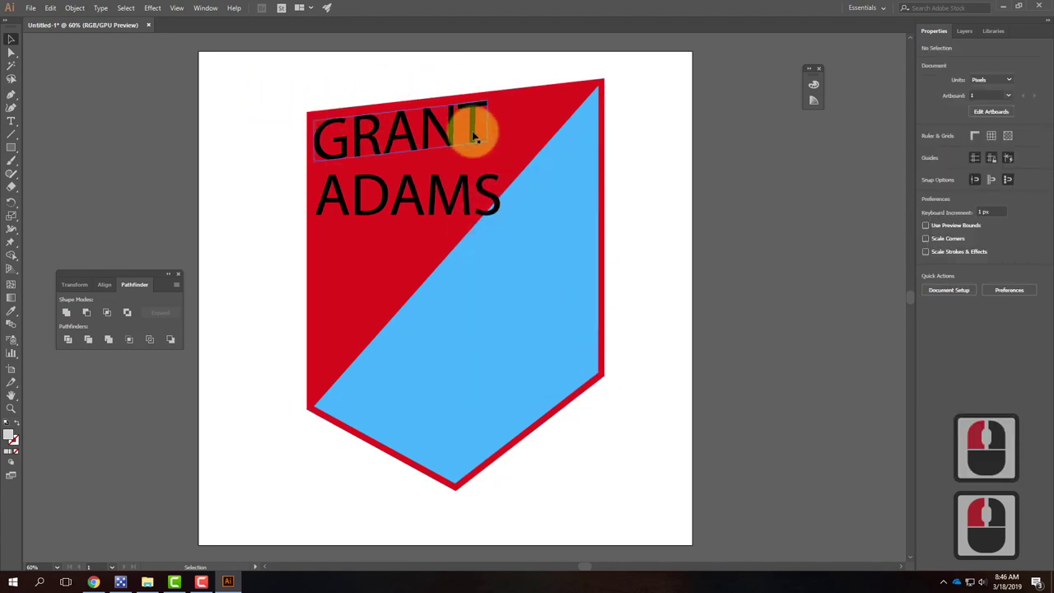
click(478, 134)
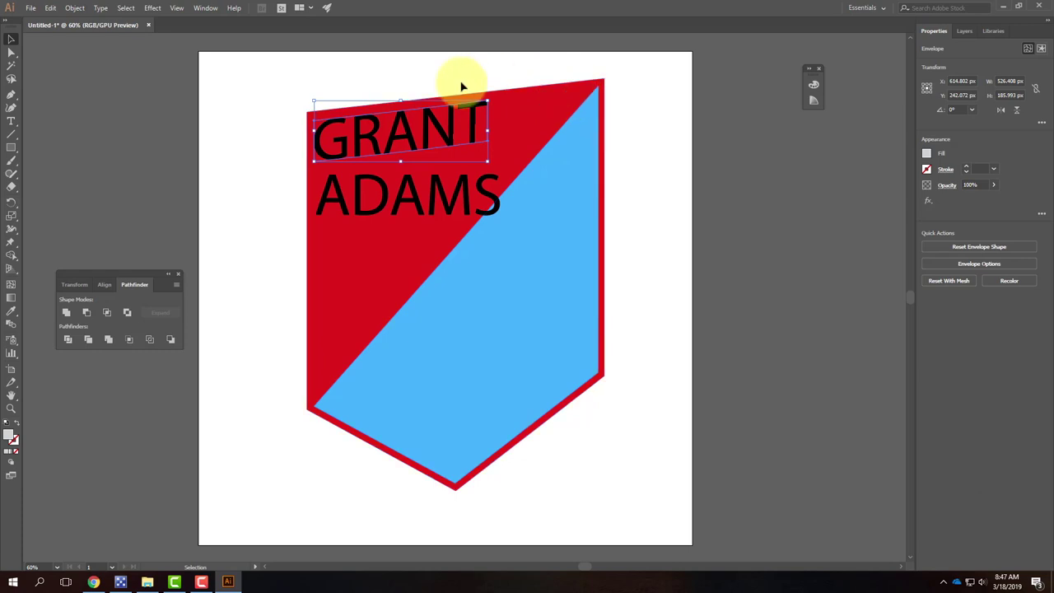
click(285, 80)
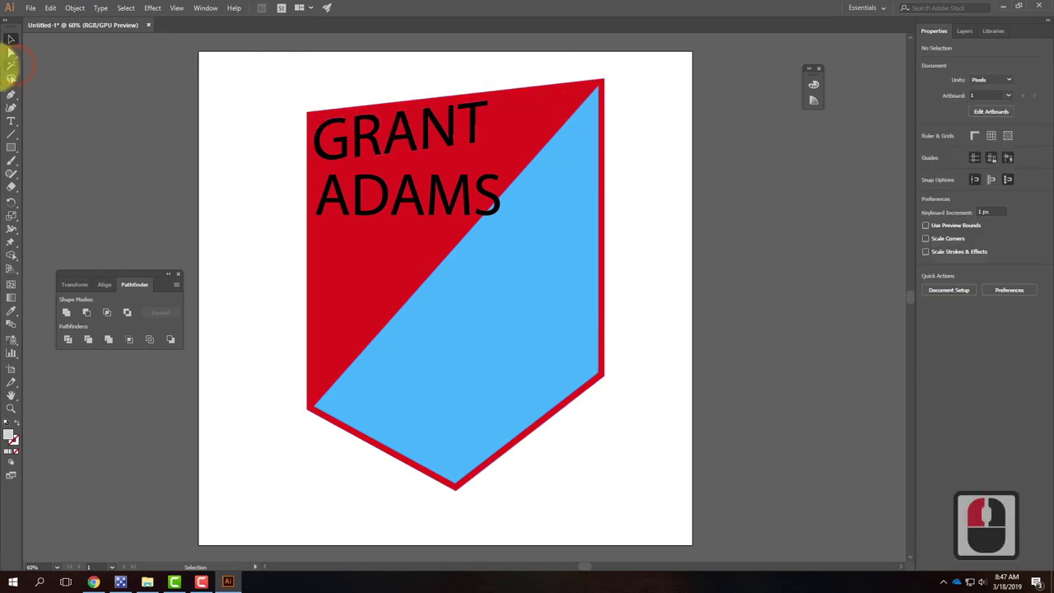
Step: Add a new Layer 2 and hide Layer 1 so the shield badge is no longer visible
click(11, 97)
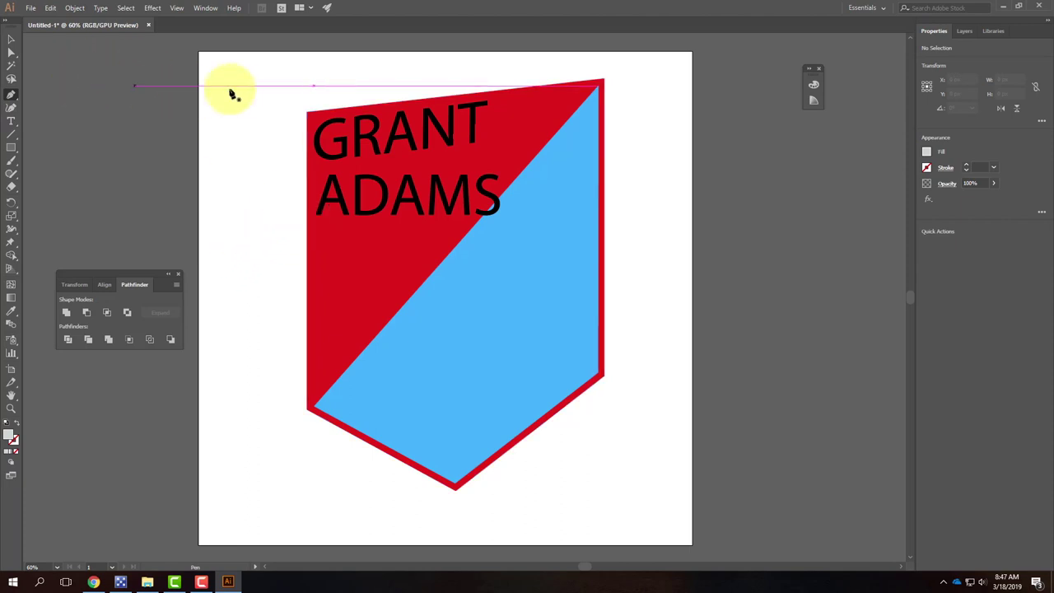
click(965, 30)
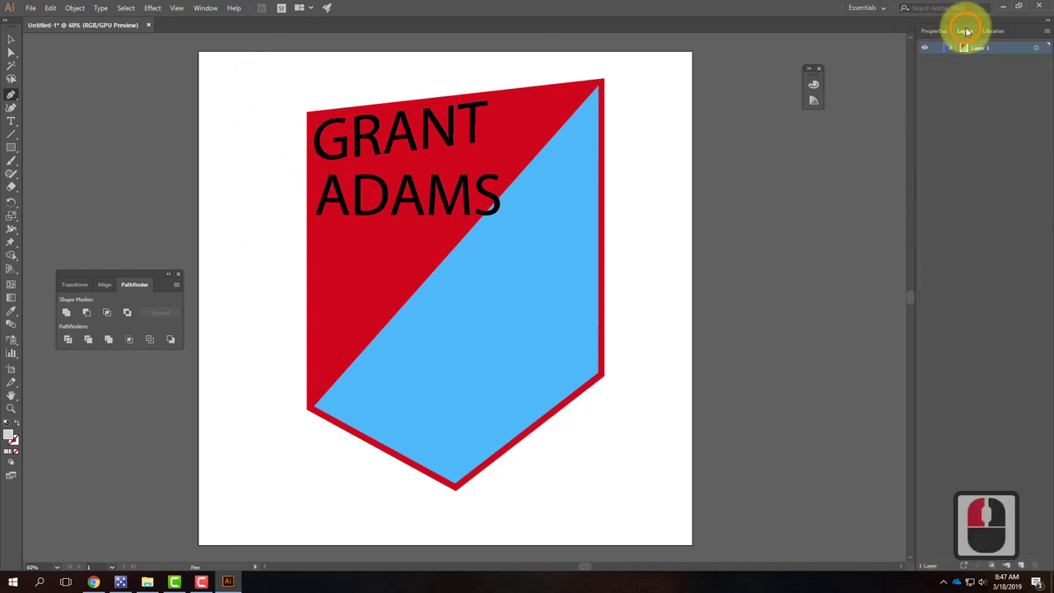
click(1022, 568)
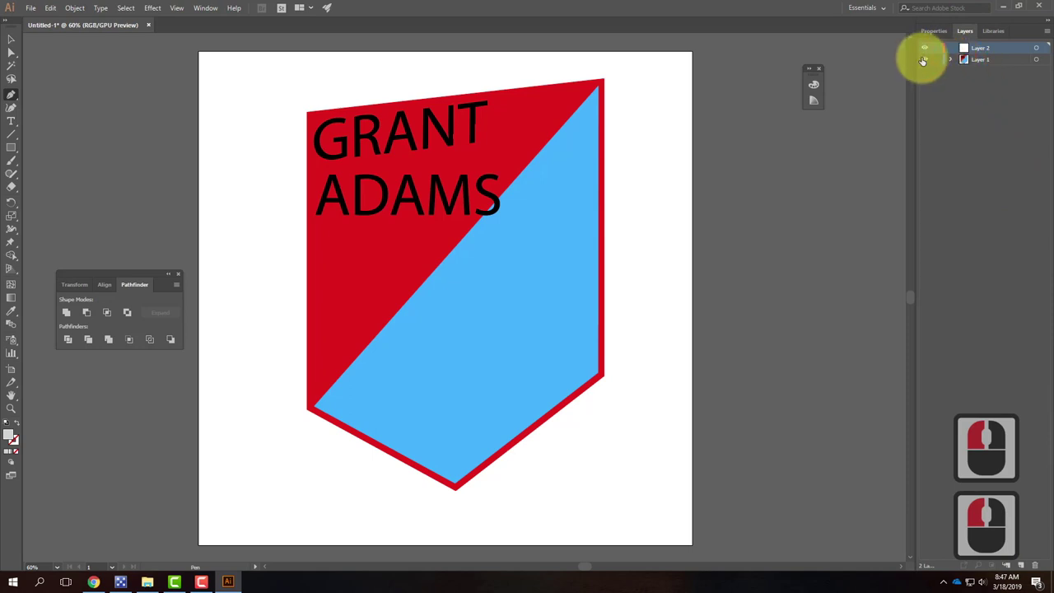
click(924, 59)
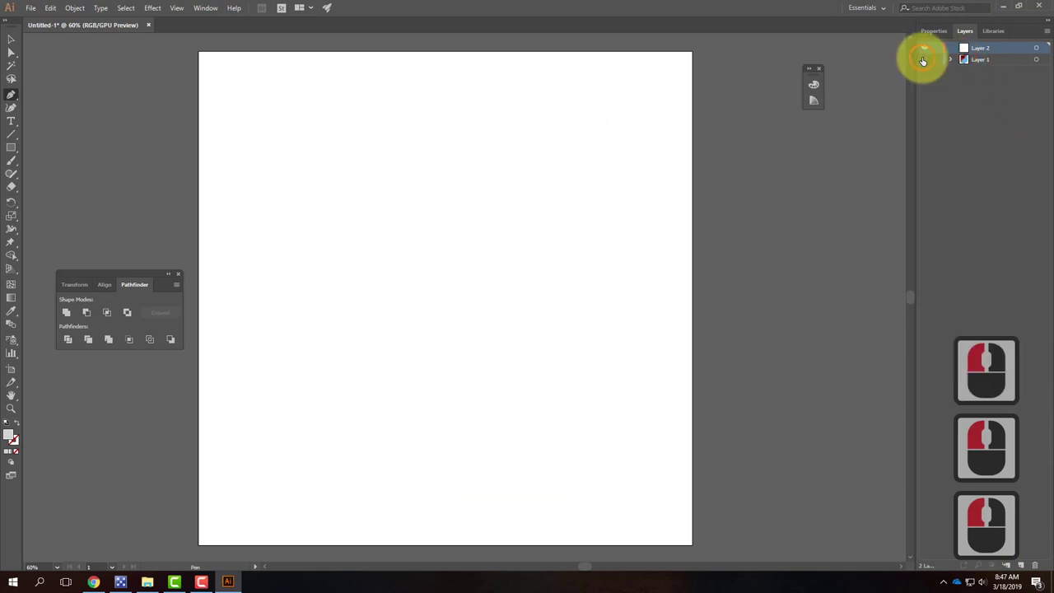
Step: Draw the spiral's first two right-angled loops, starting at the artboard's upper left
click(295, 103)
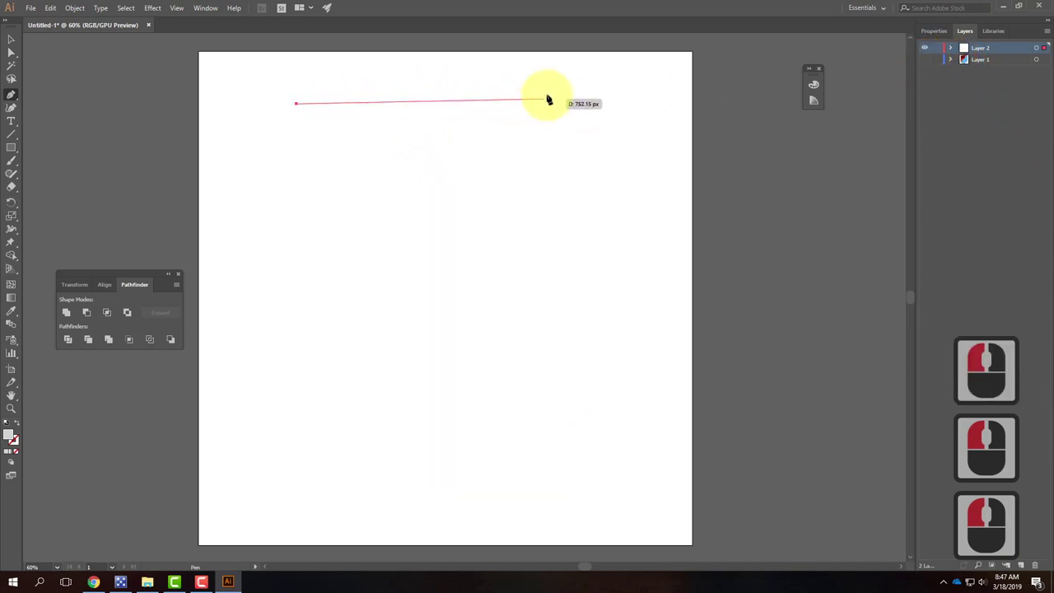
click(584, 103)
shift+click(598, 357)
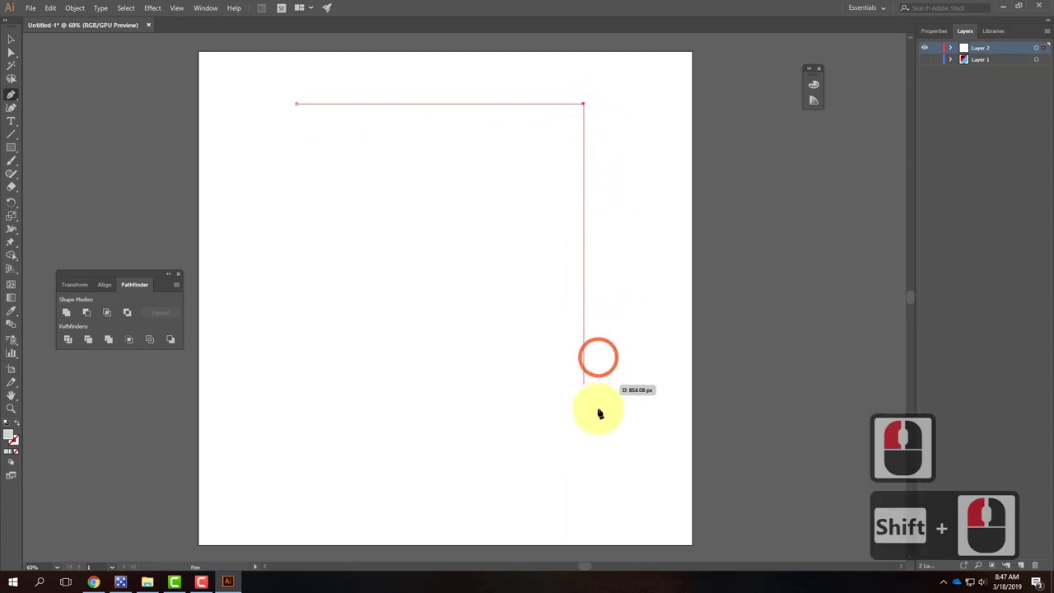
shift+click(591, 422)
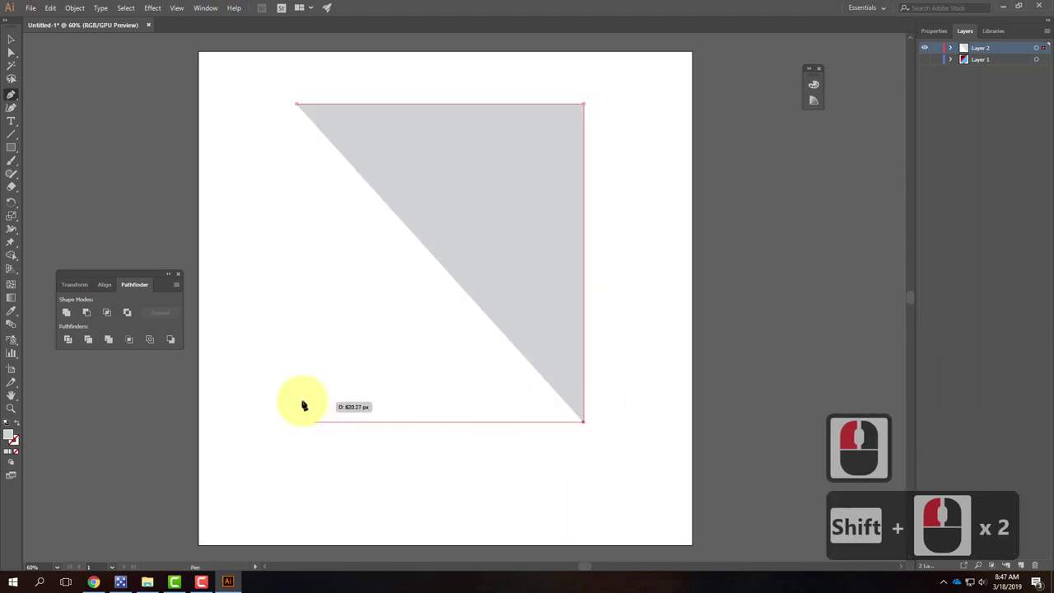
shift+click(300, 355)
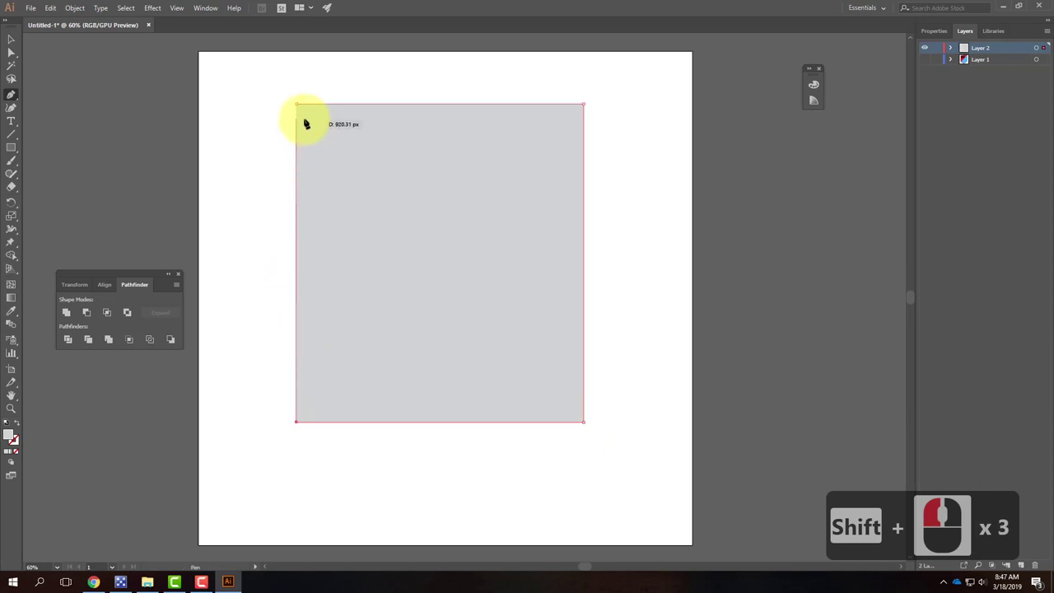
shift+click(304, 121)
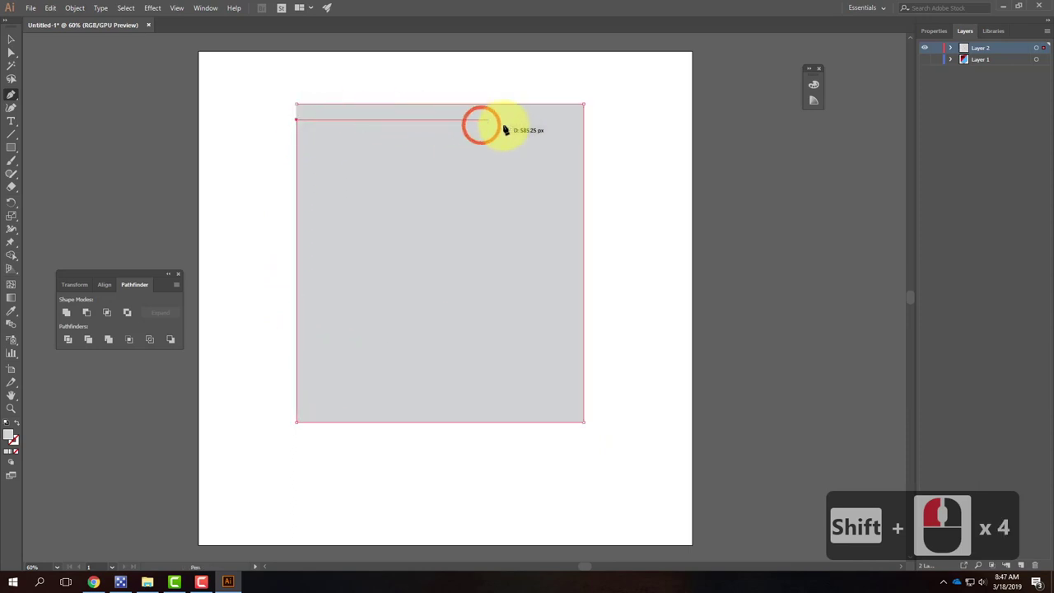
shift+click(569, 124)
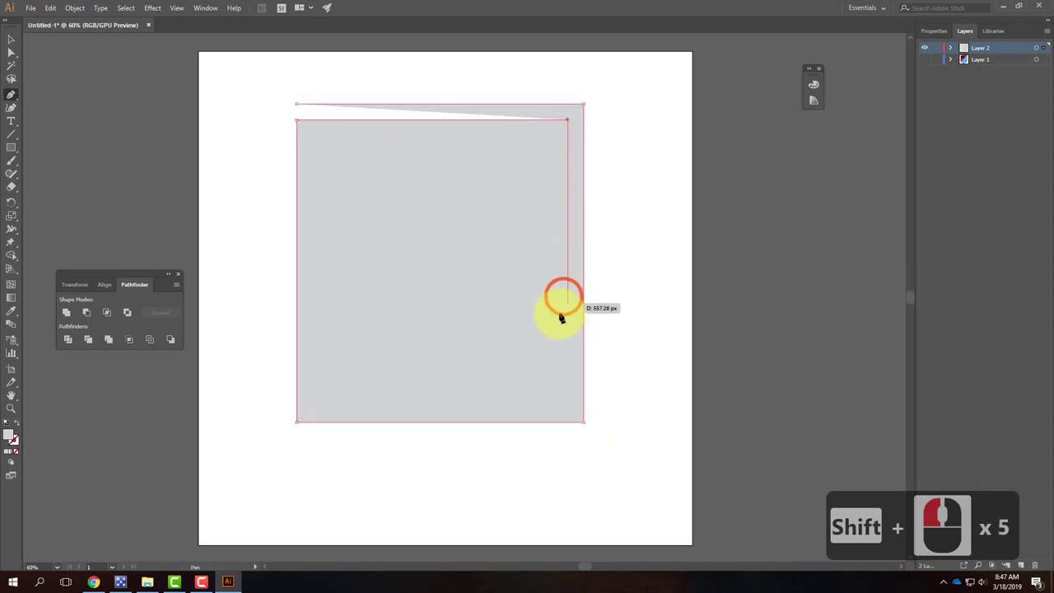
shift+click(563, 404)
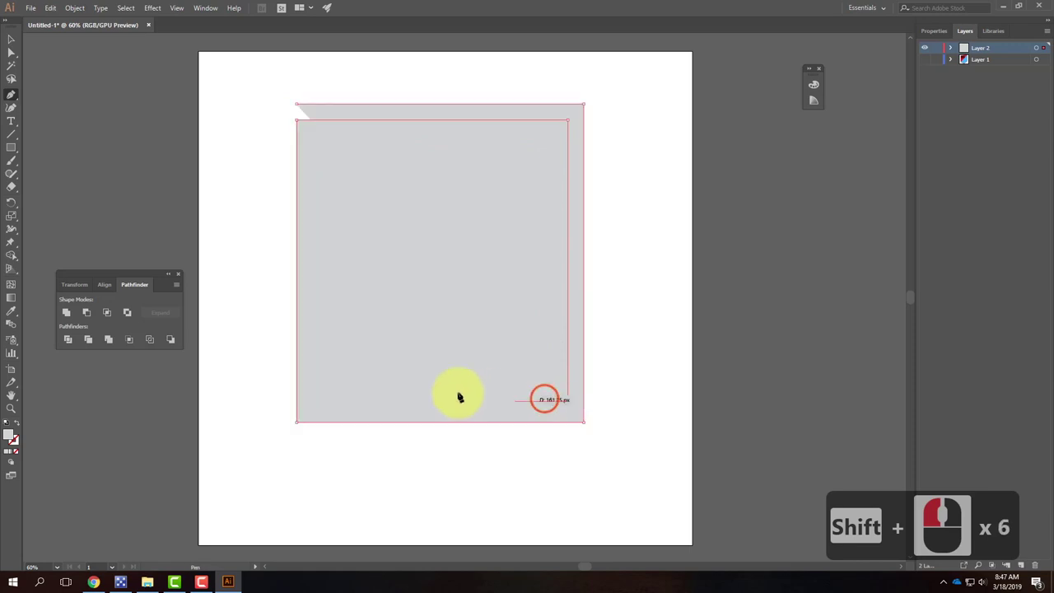
shift+click(318, 403)
Step: Continue the spiral through the third and innermost loops, ending with an upward segment near the centre
shift+click(321, 144)
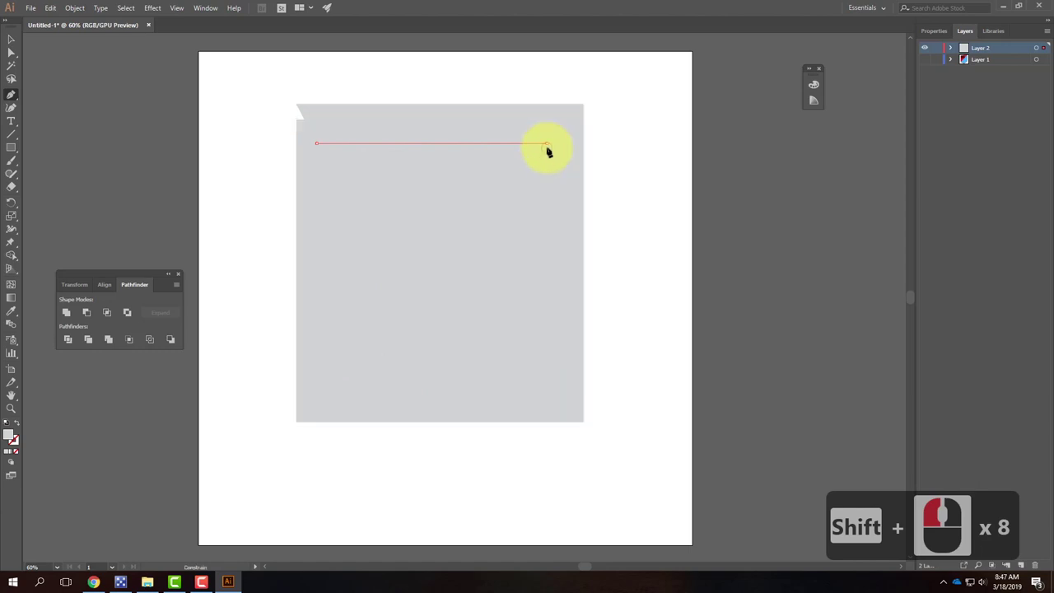
shift+click(548, 150)
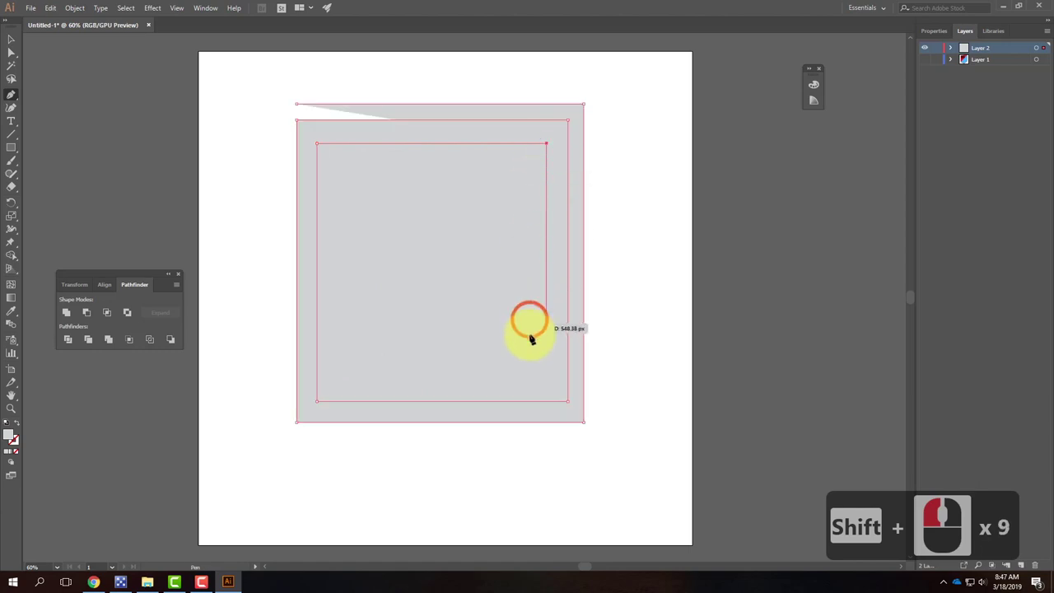
shift+click(533, 381)
shift+click(344, 383)
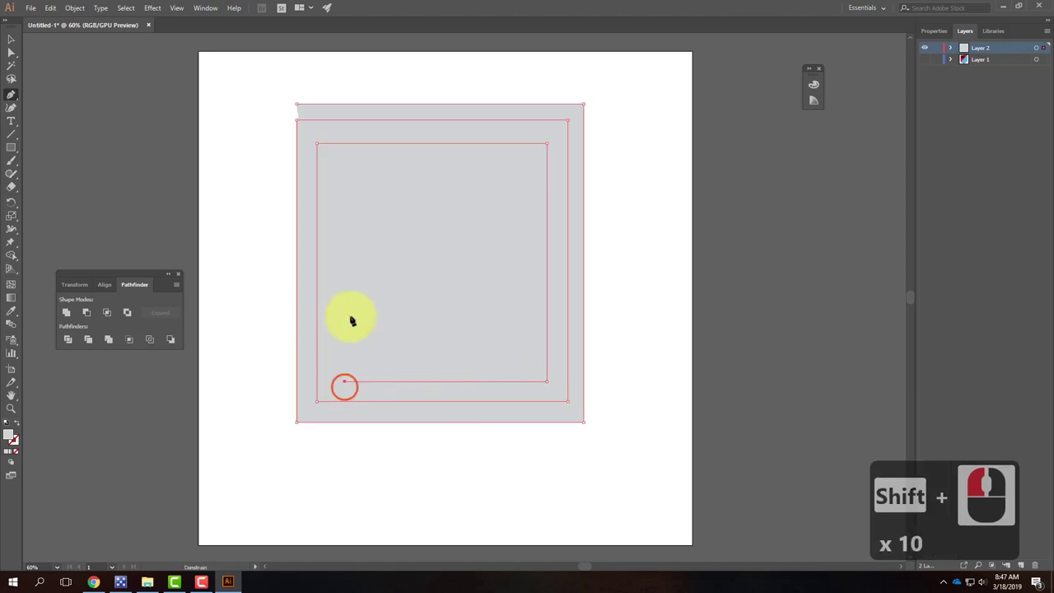
shift+click(377, 168)
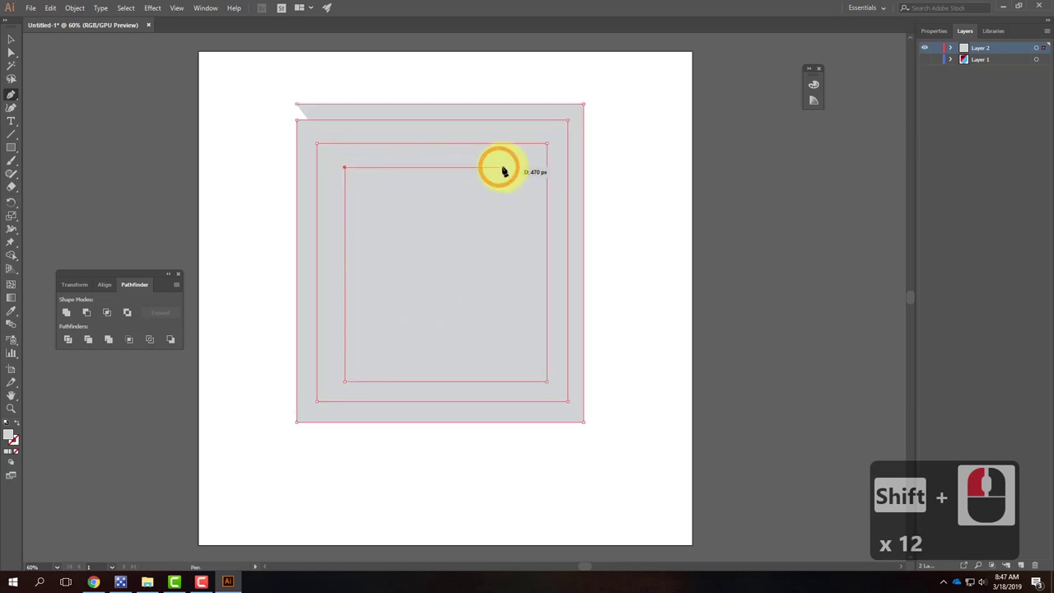
shift+click(517, 206)
shift+click(370, 349)
shift+click(433, 350)
shift+click(439, 216)
Step: Switch to the Selection tool and select the finished spiral path
click(11, 41)
click(541, 160)
click(249, 75)
click(293, 385)
click(376, 102)
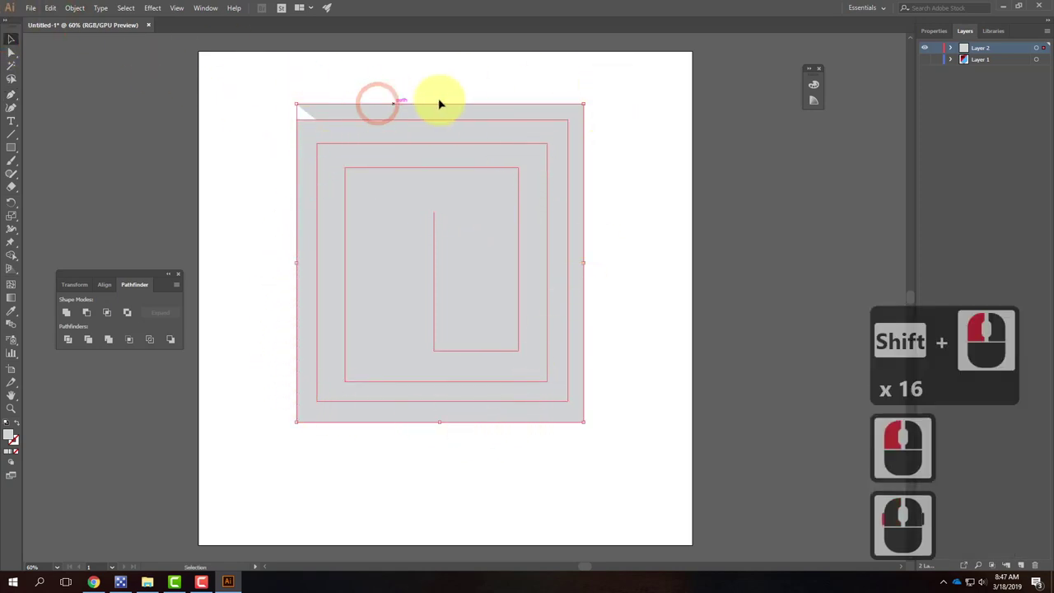
Step: Remove the spiral's grey fill and set its stroke colour to black
click(18, 445)
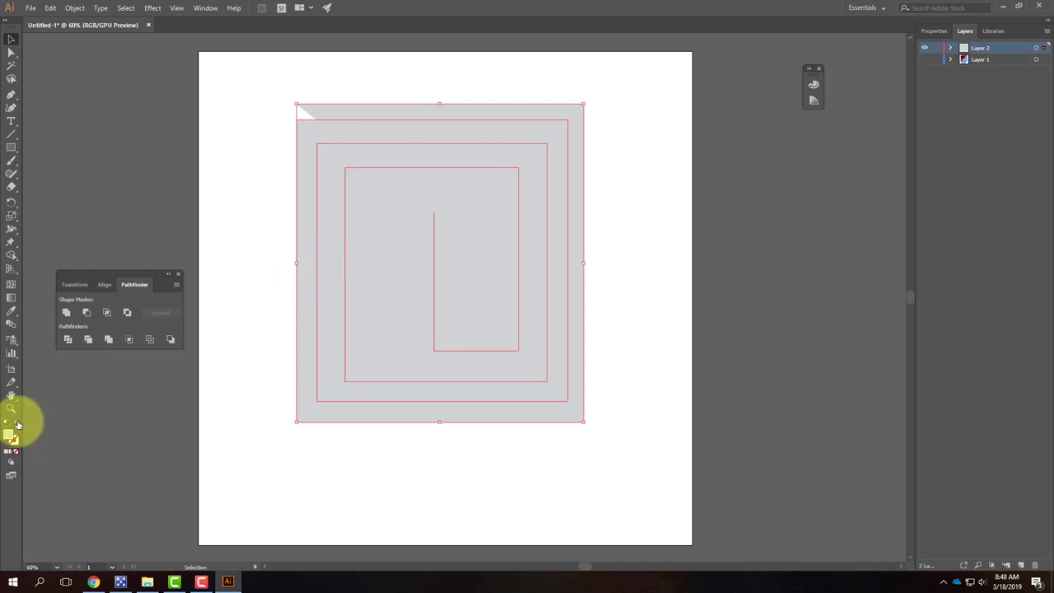
click(17, 425)
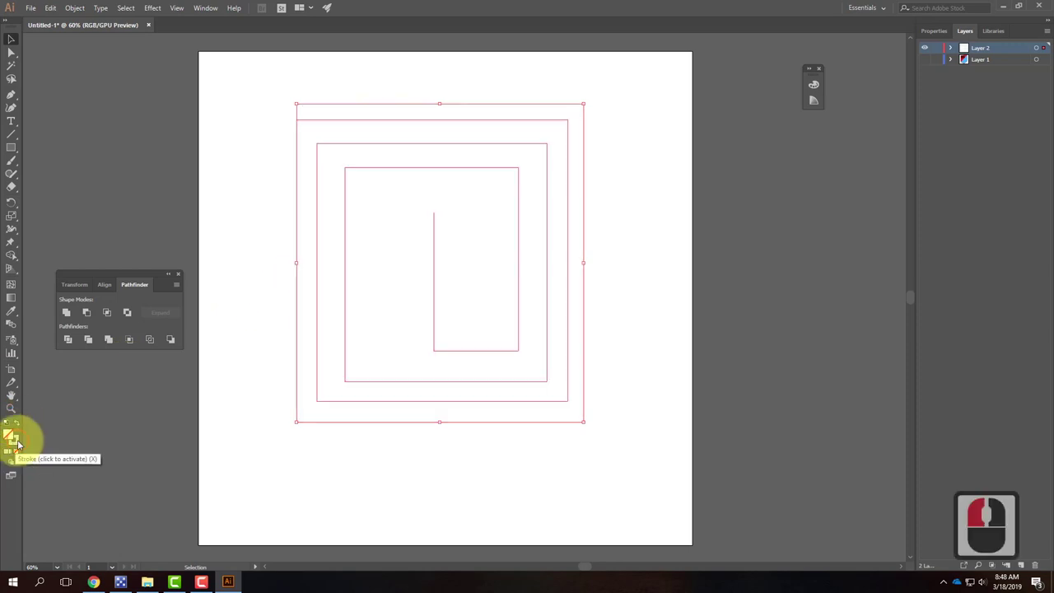
click(10, 437)
double_click(9, 436)
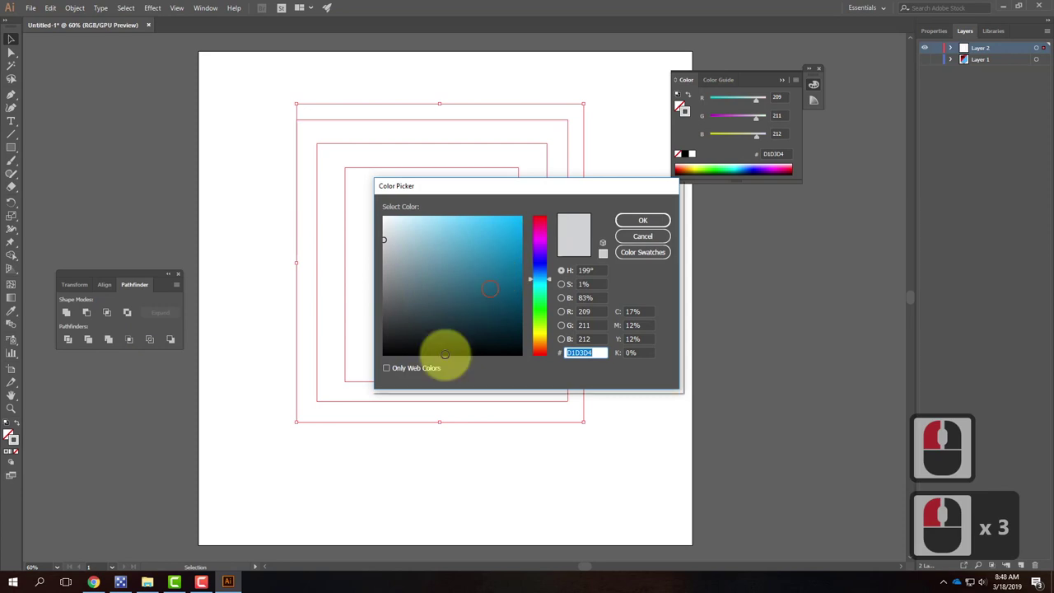
click(384, 358)
click(643, 221)
click(642, 221)
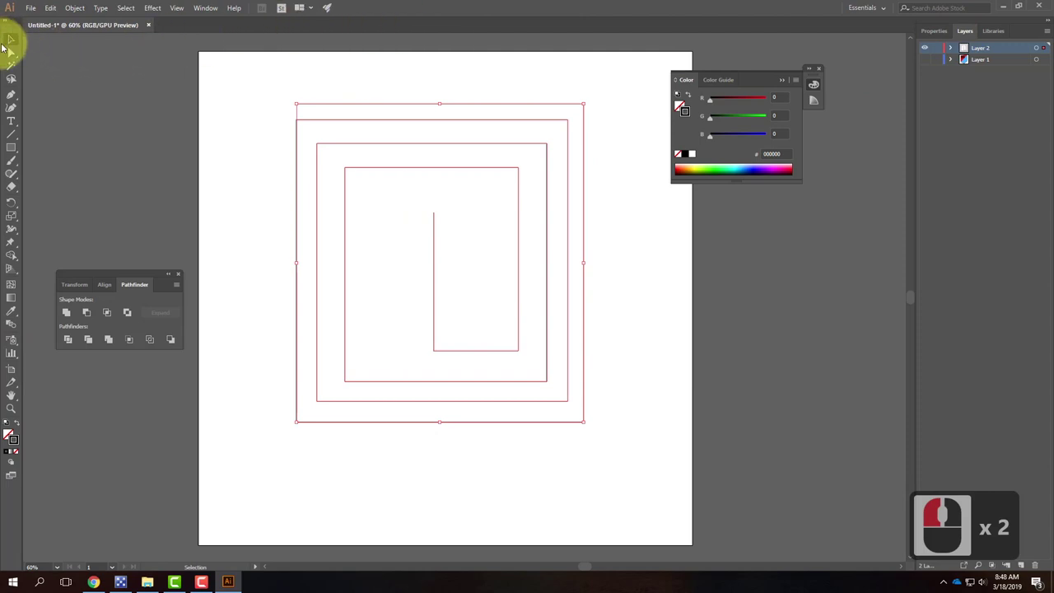
Step: Open the Stroke panel from the Window menu and raise the spiral's stroke weight to 11 pt
click(195, 8)
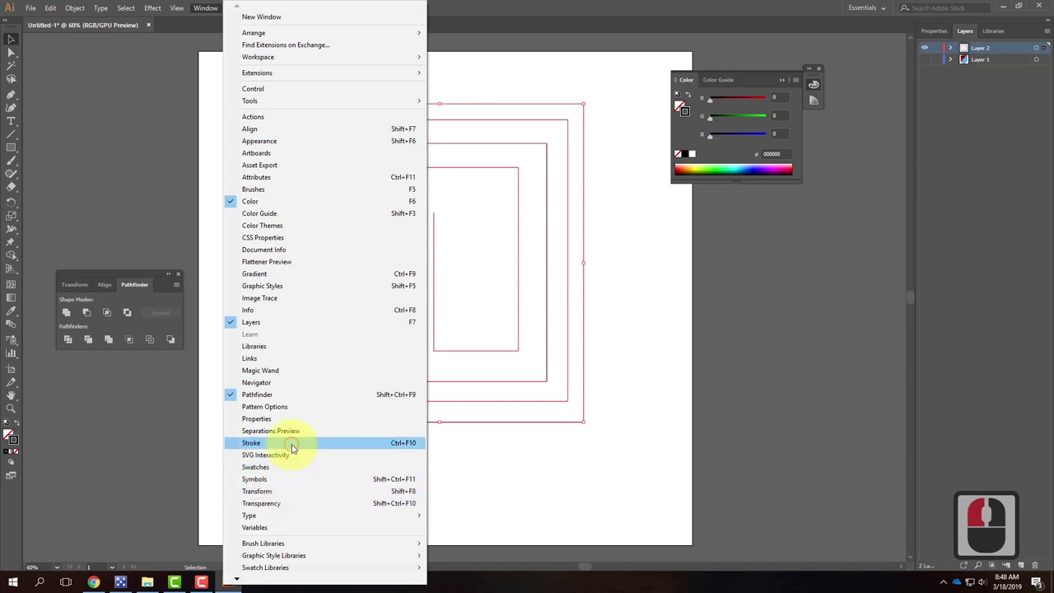
click(284, 443)
drag(607, 262, 828, 234)
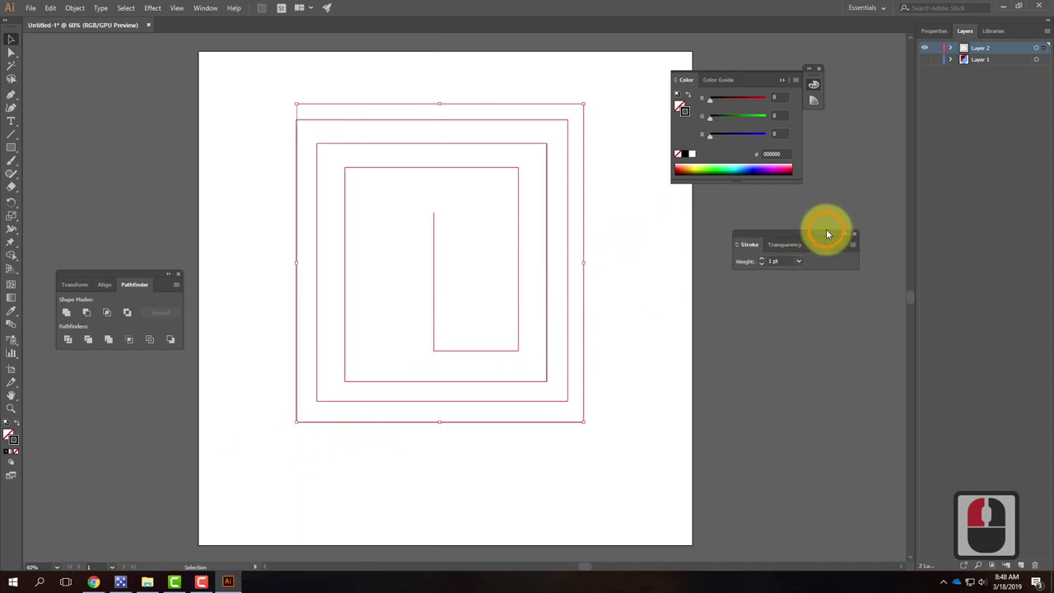
click(764, 260)
click(763, 260)
click(763, 261)
click(764, 260)
click(763, 260)
click(763, 260)
click(763, 261)
click(764, 260)
click(764, 261)
click(763, 261)
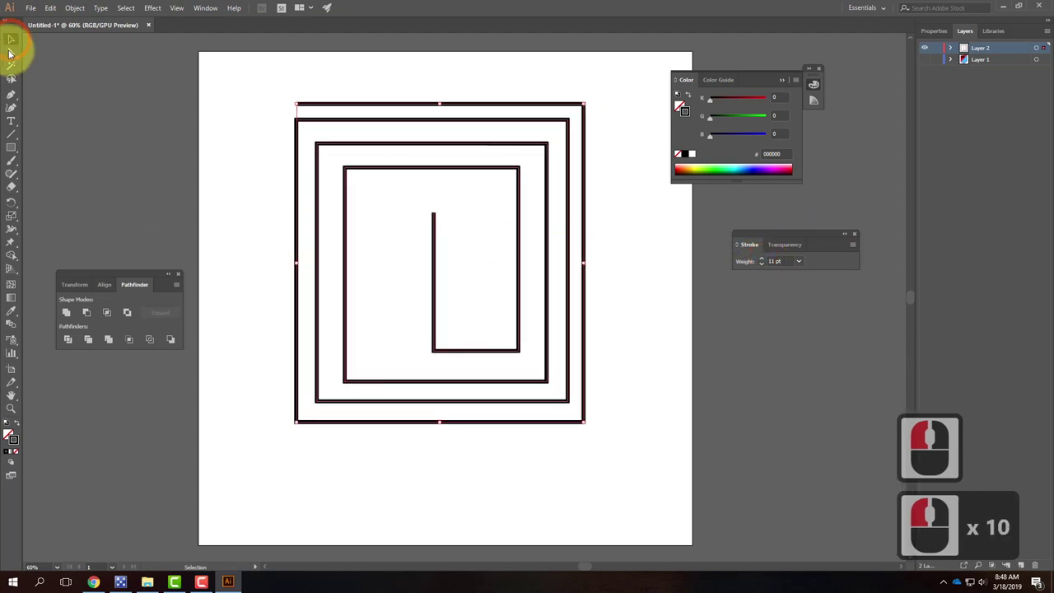
click(322, 208)
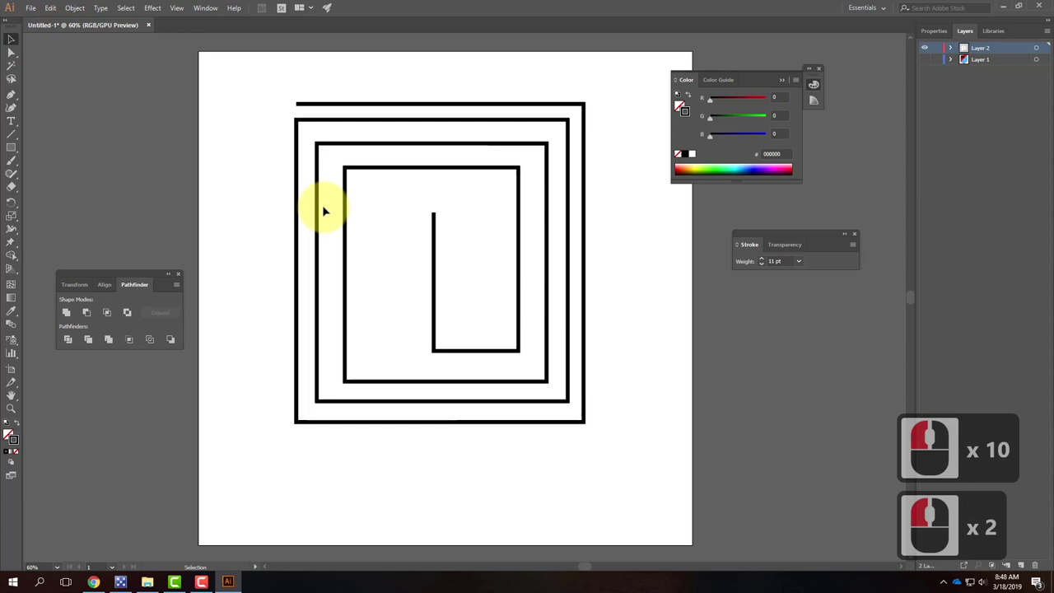
click(346, 105)
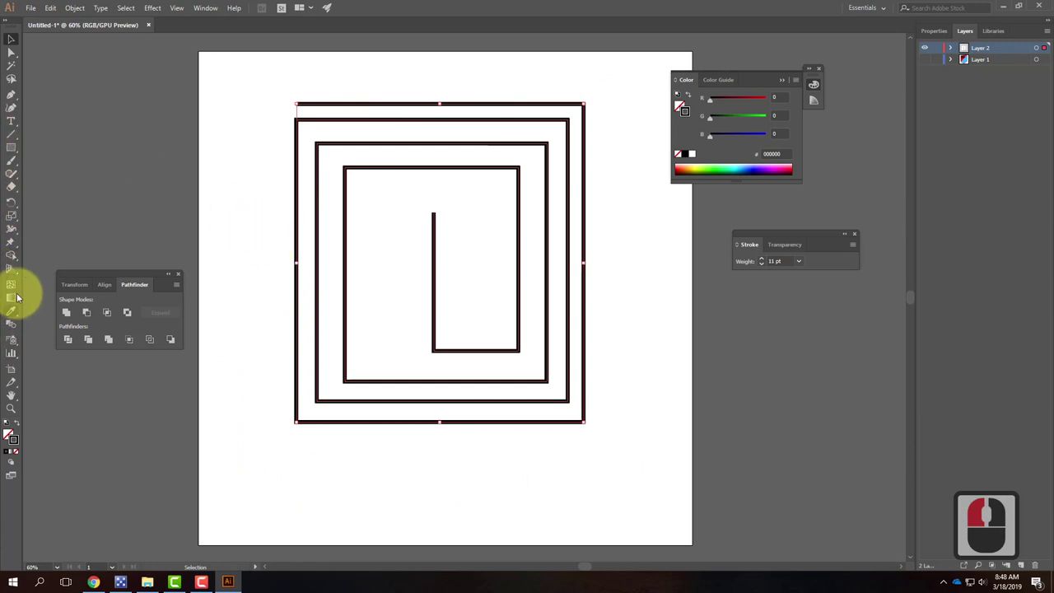
Step: With the Width tool, taper the spiral's outer end to a point and flare its inner end into a wedge
click(13, 231)
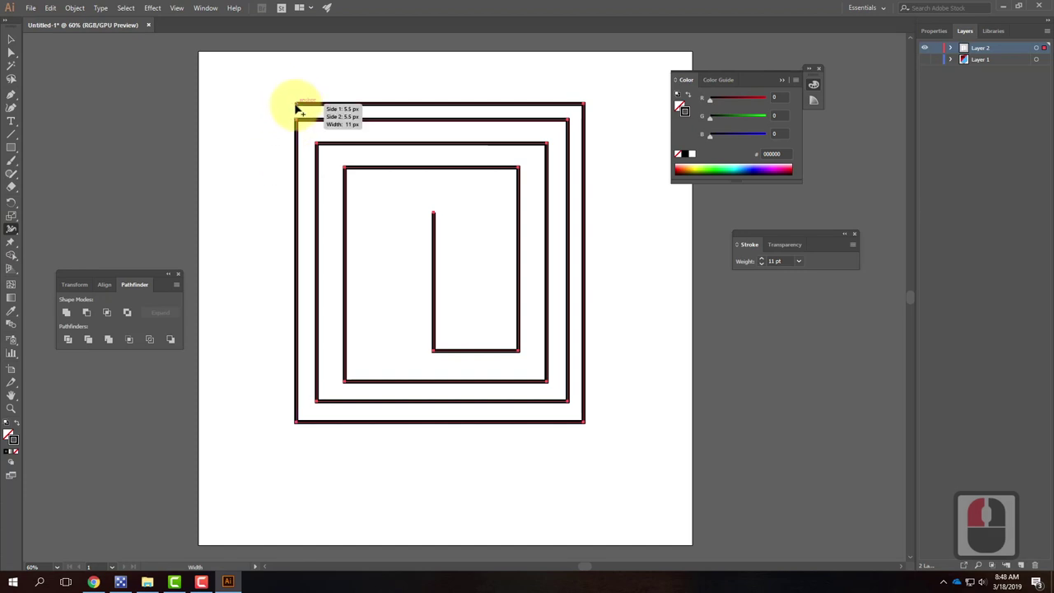
drag(298, 105, 297, 98)
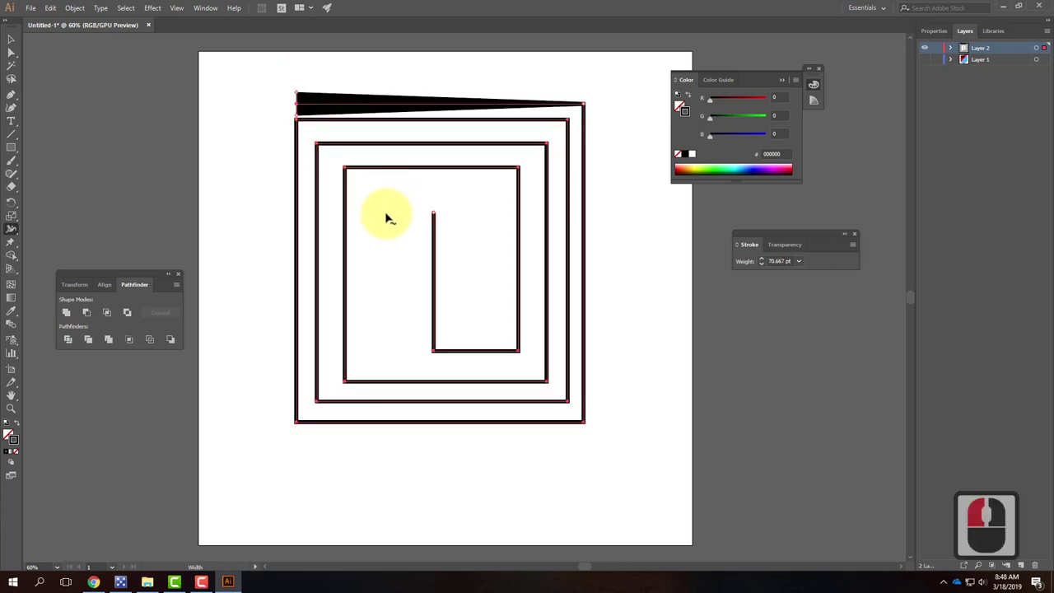
drag(296, 96, 299, 116)
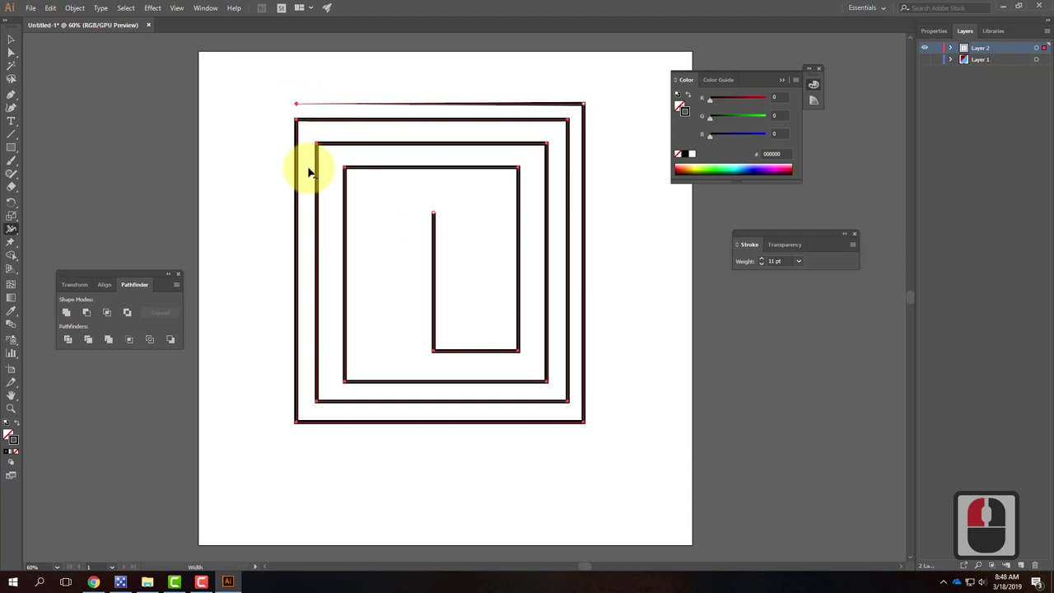
drag(433, 214, 462, 216)
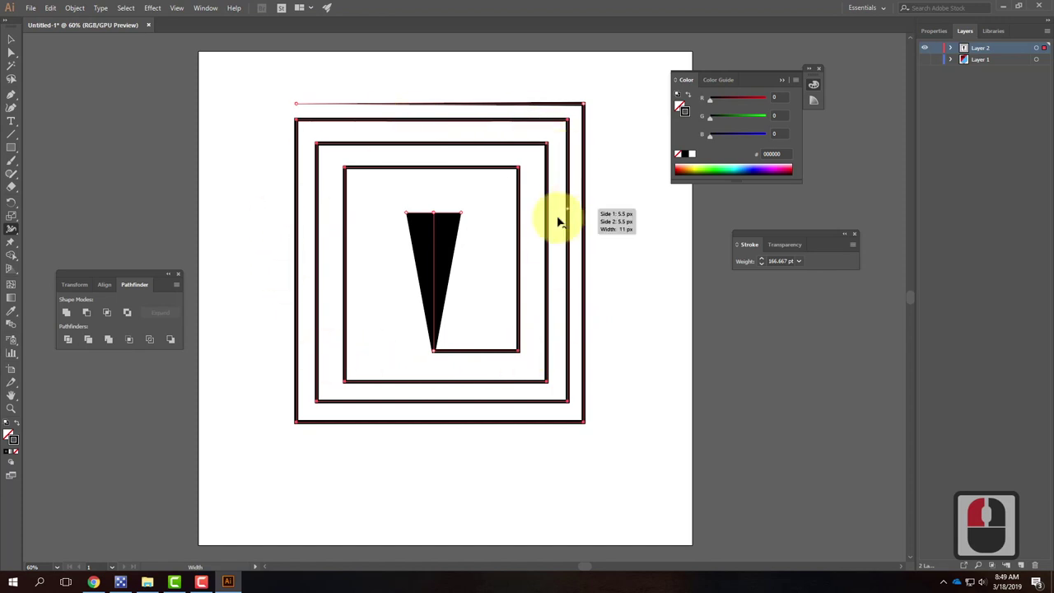
click(929, 30)
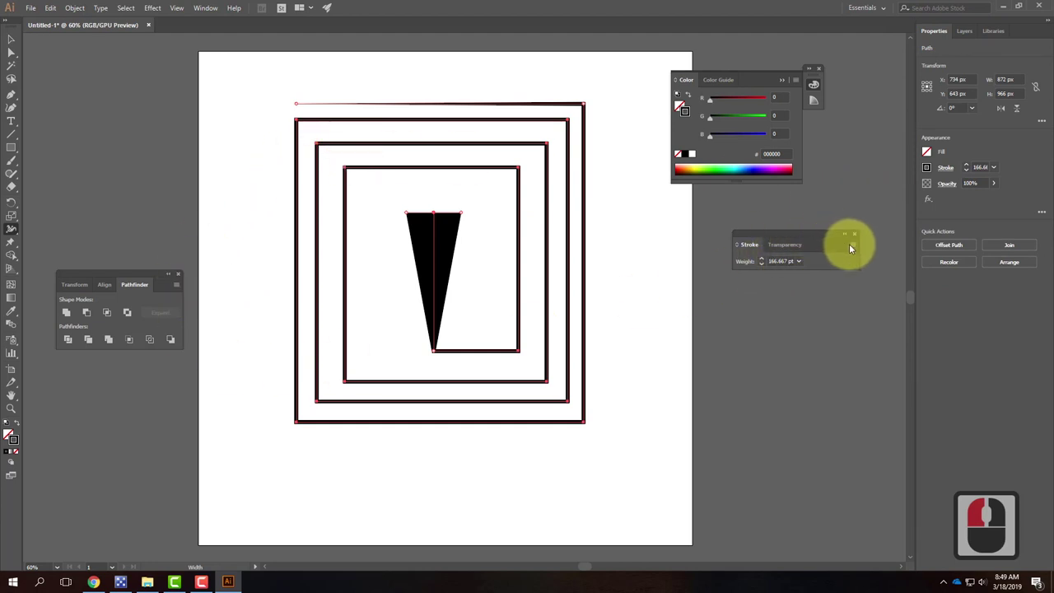
Step: Show the full stroke options, then apply a tapered width profile to the spiral and flip it
click(852, 243)
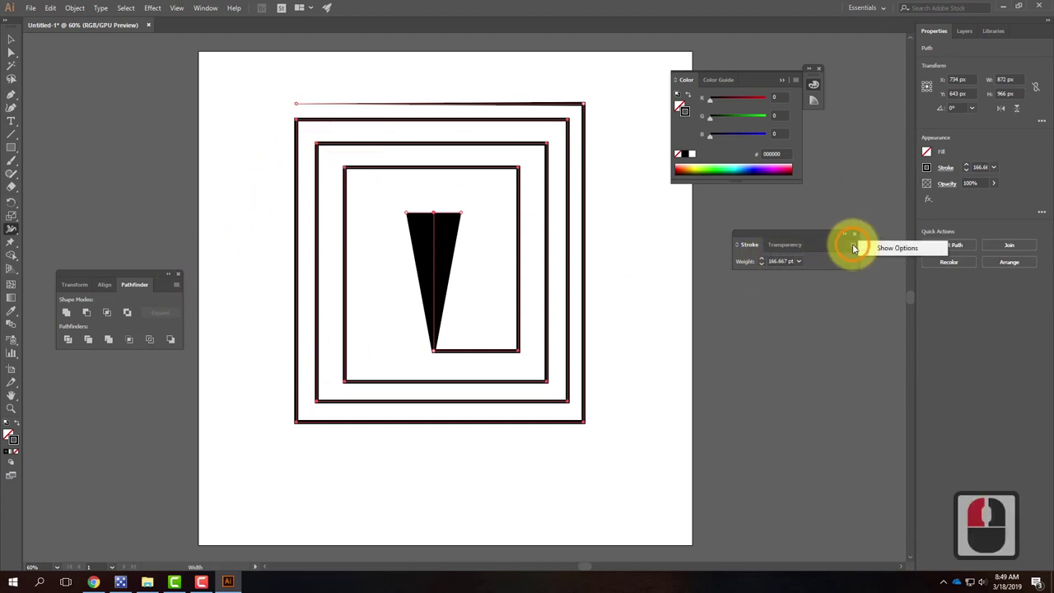
click(874, 247)
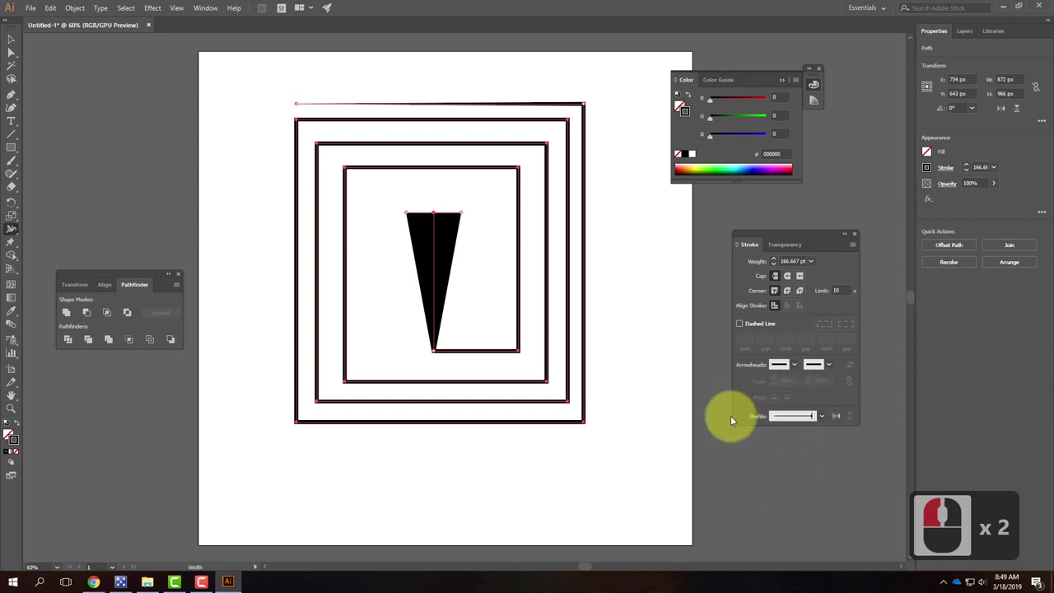
click(823, 414)
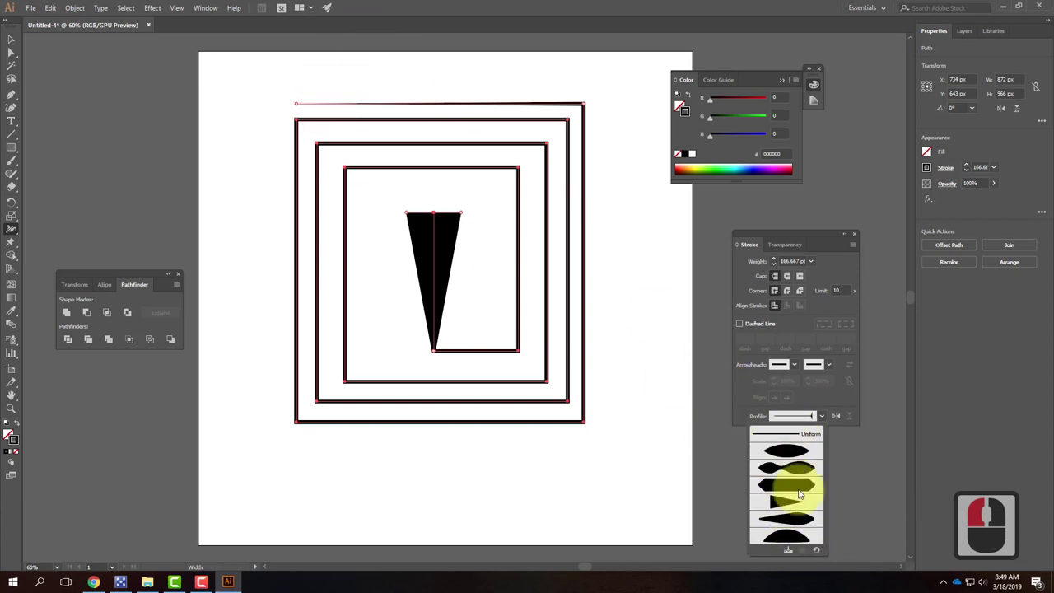
click(777, 506)
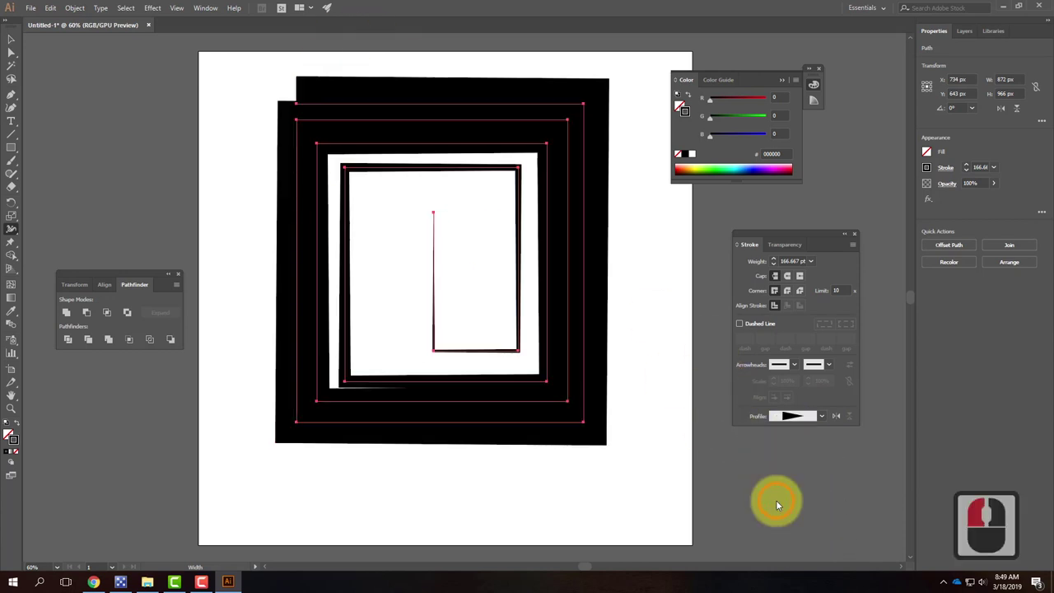
click(839, 416)
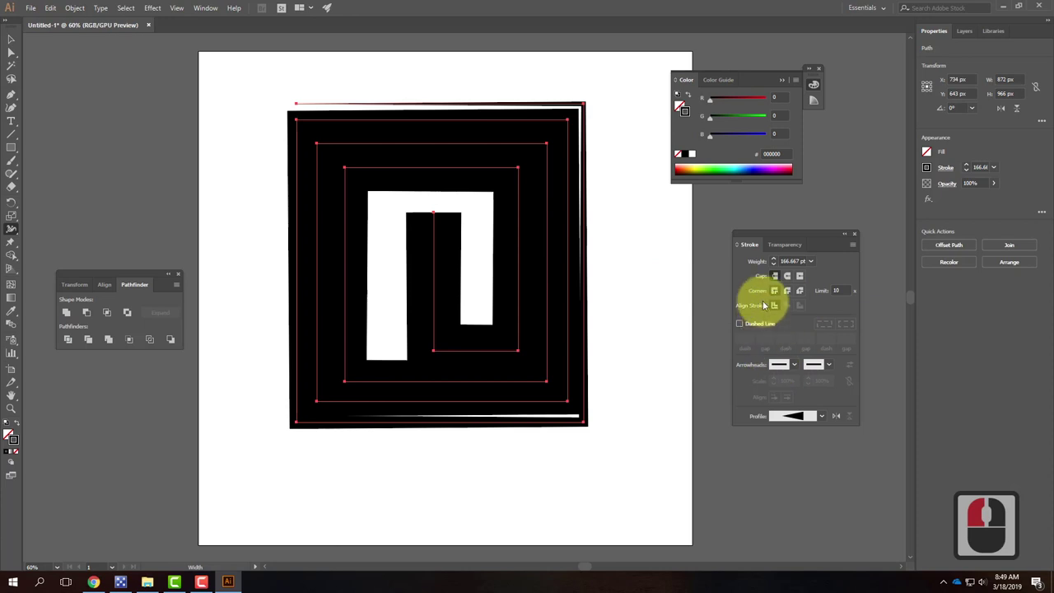
Step: Set the spiral's stroke weight to 9 pt, then raise it to 55 pt
click(773, 265)
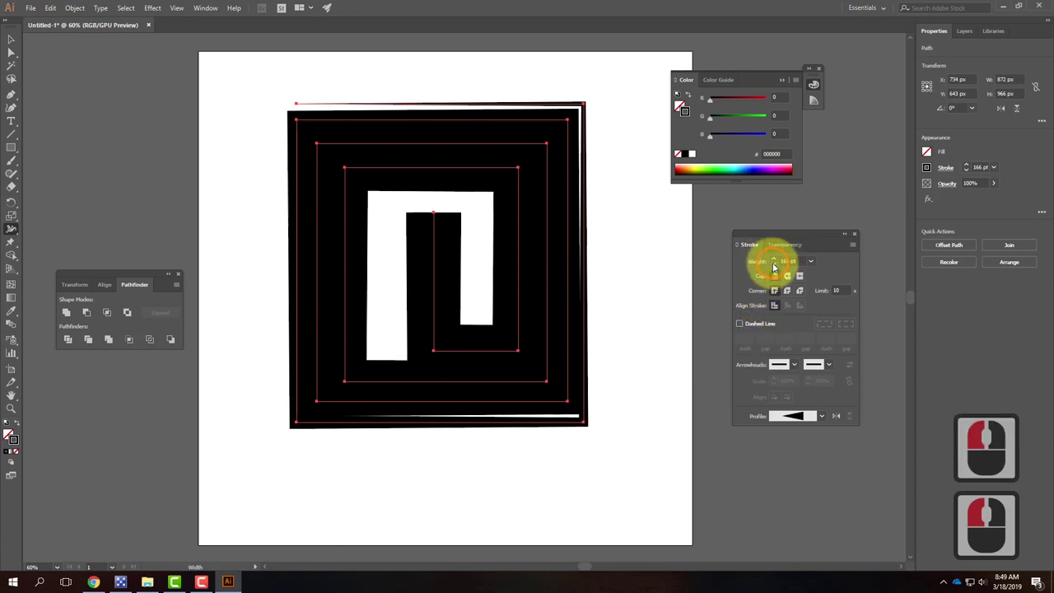
click(773, 264)
click(774, 264)
click(811, 262)
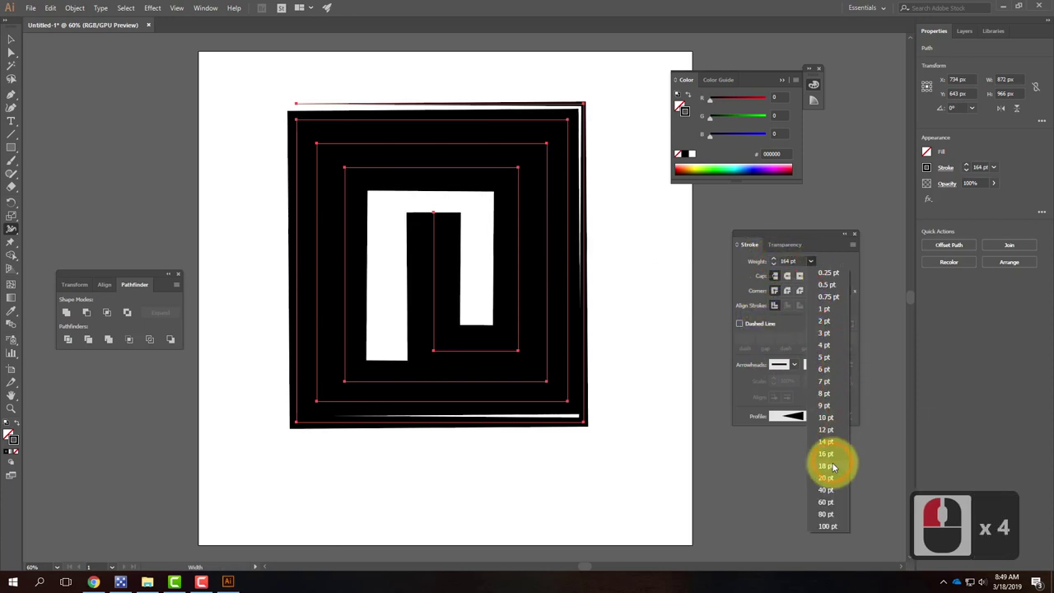
click(835, 406)
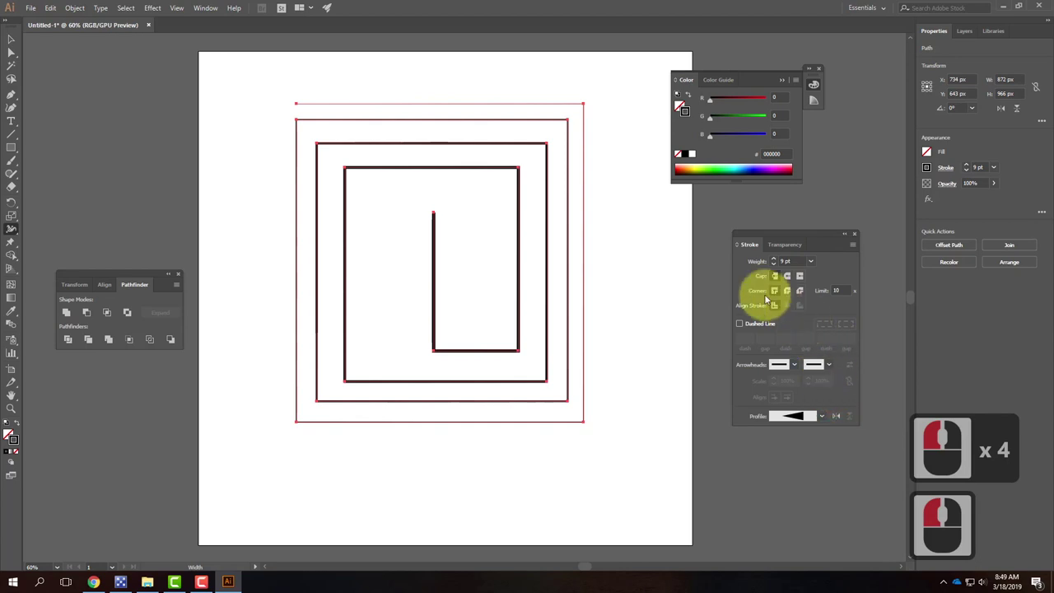
click(773, 260)
click(773, 260)
click(774, 260)
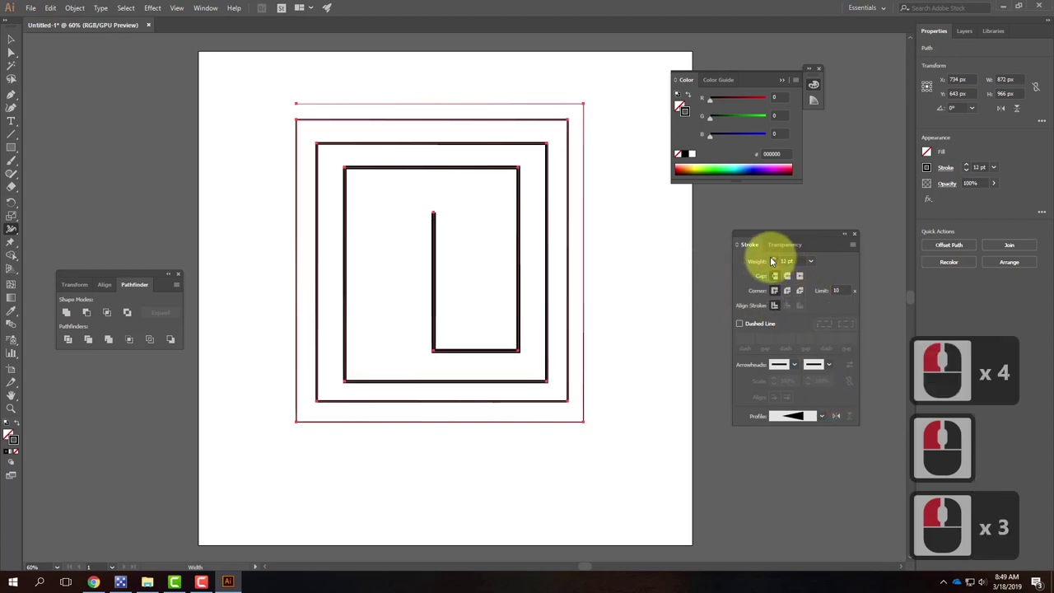
click(774, 260)
click(774, 260)
click(773, 260)
click(774, 260)
click(773, 260)
click(773, 260)
click(773, 261)
click(773, 261)
click(773, 260)
click(773, 260)
click(773, 260)
click(773, 260)
click(773, 261)
click(773, 260)
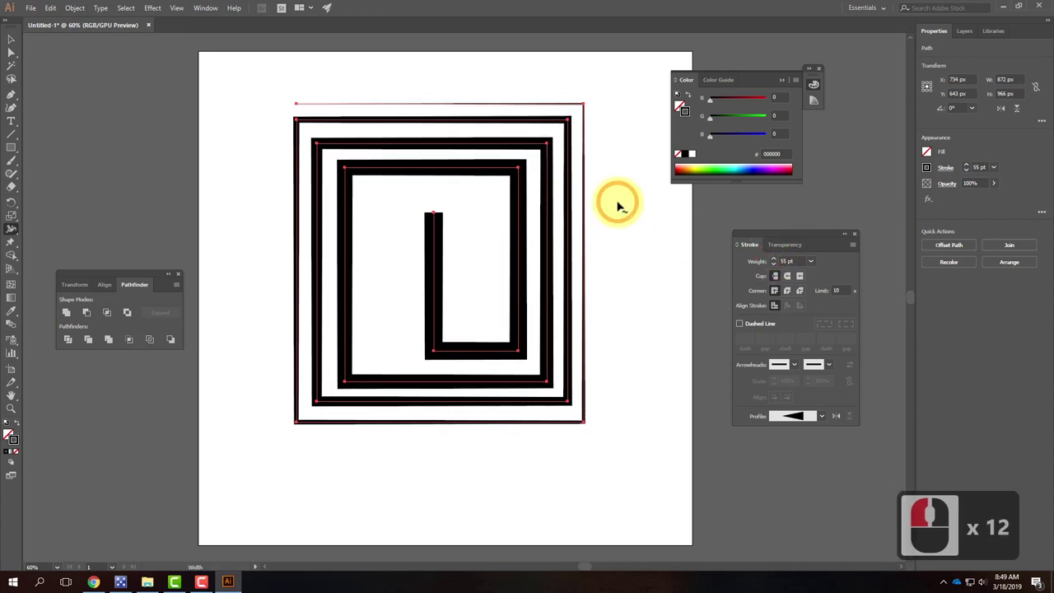
click(682, 332)
click(12, 39)
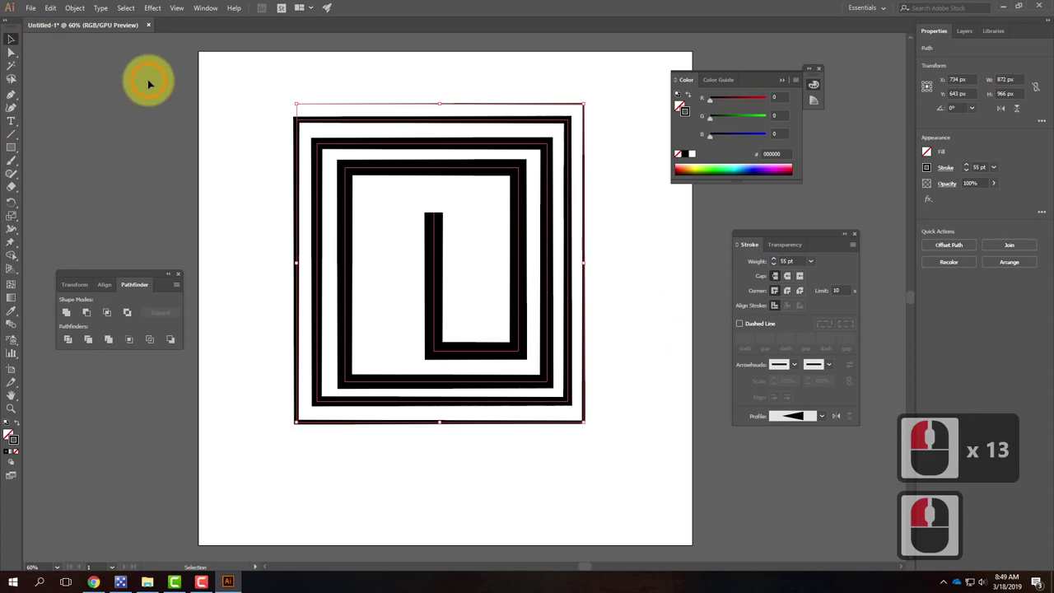
Step: Draw an S-shaped Pen curve from the bottom-left up across the spiral to the top right
click(165, 90)
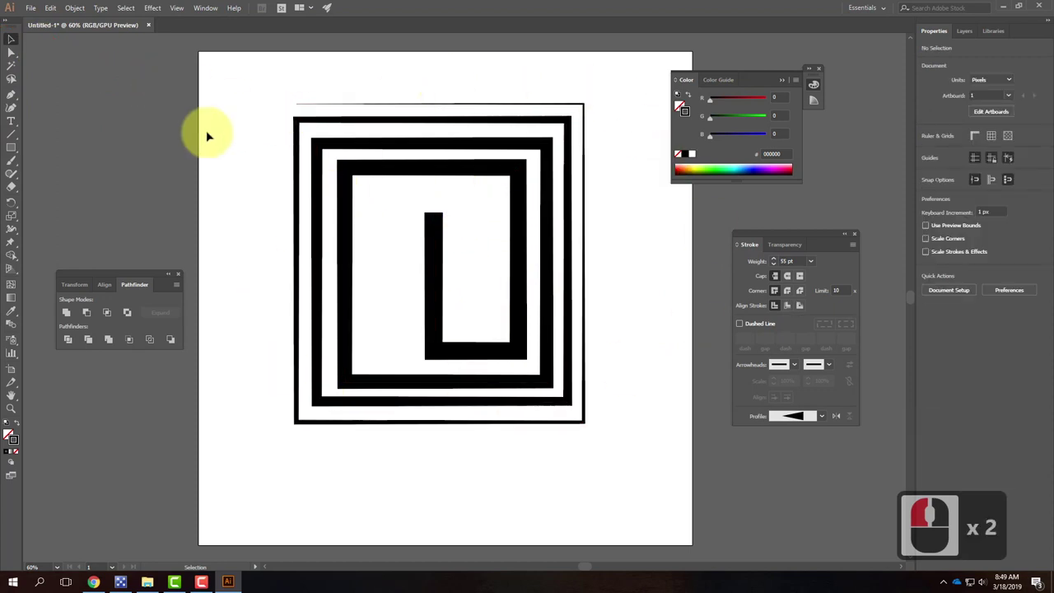
click(313, 428)
click(12, 93)
click(258, 495)
drag(395, 298, 434, 259)
drag(626, 260, 659, 220)
drag(642, 100, 517, 82)
click(12, 39)
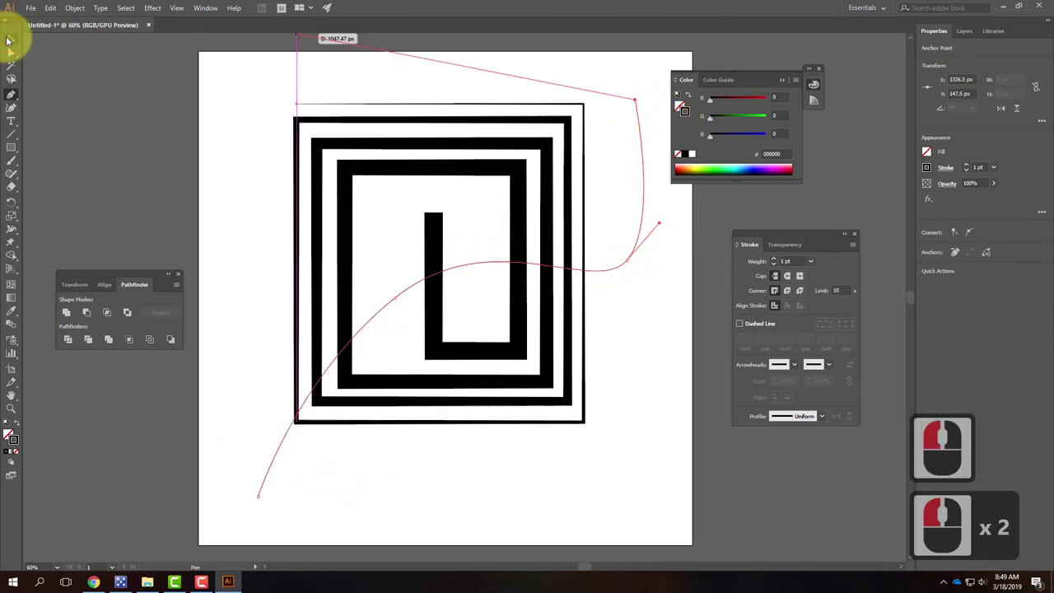
Step: Give the curve a bulging width profile and a 30 pt stroke weight
click(819, 416)
click(795, 475)
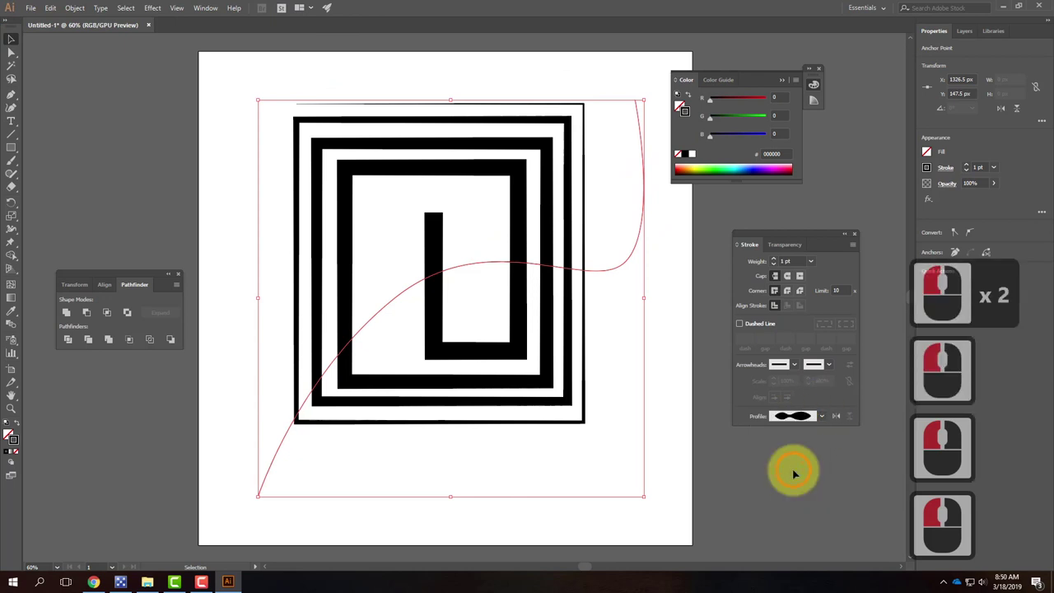
click(773, 260)
scroll(774, 261, up, 18)
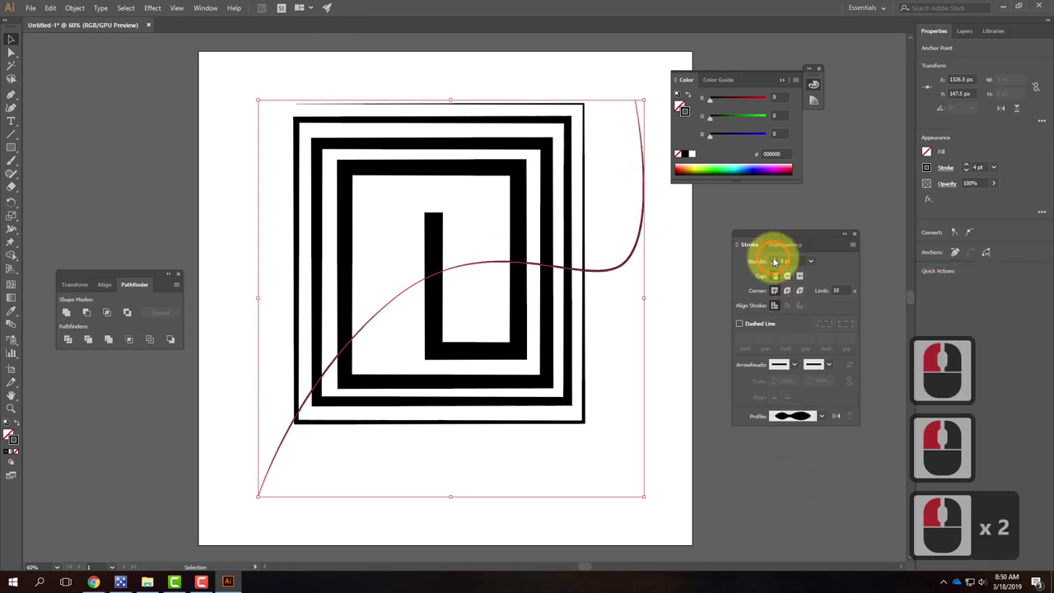
scroll(774, 261, up, 9)
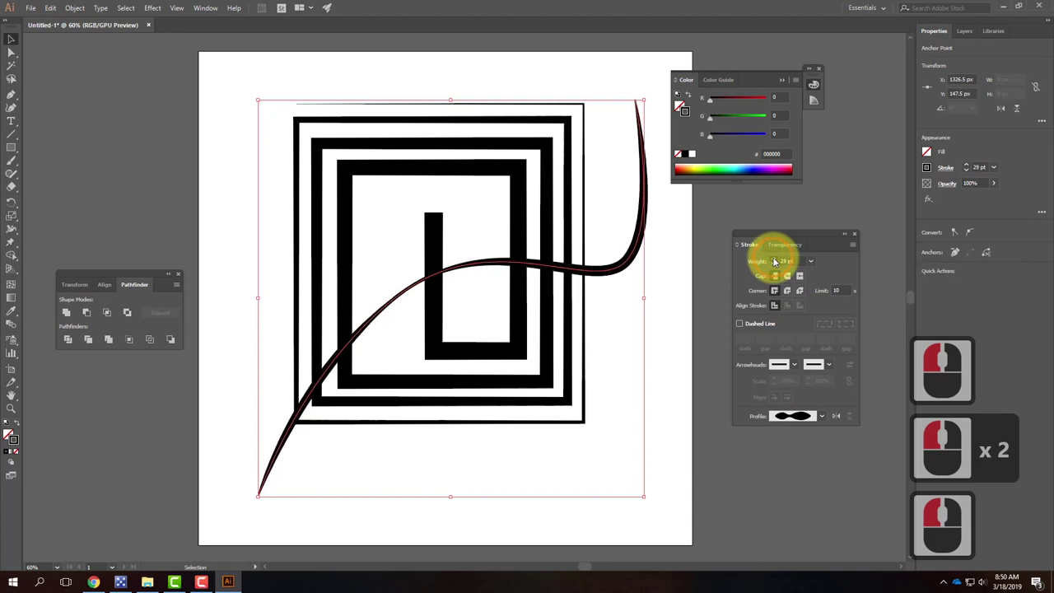
mouse_move(252, 513)
mouse_down()
mouse_move(345, 332)
mouse_move(239, 461)
mouse_up()
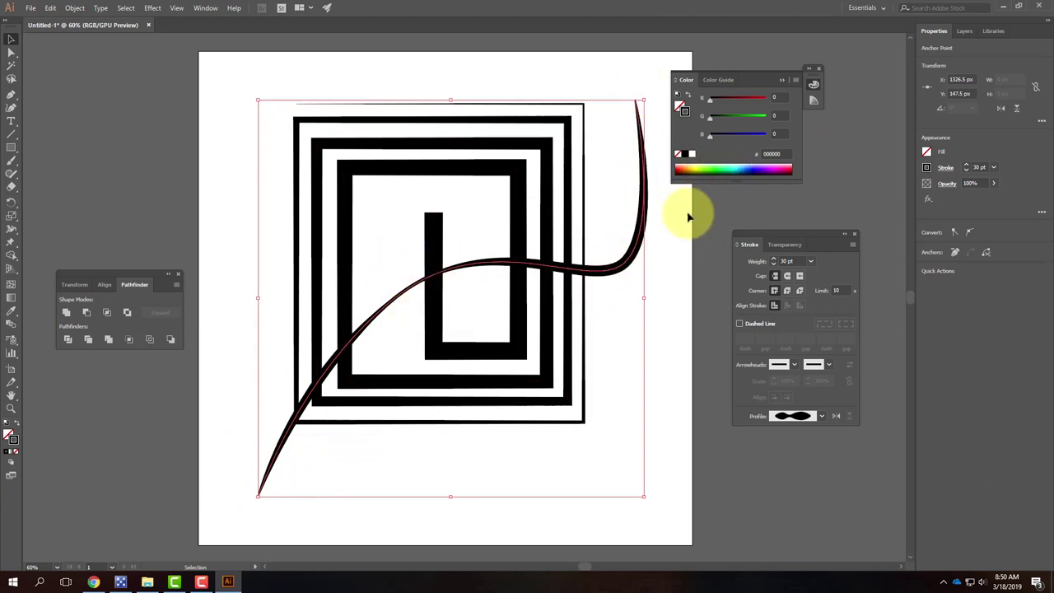
click(964, 31)
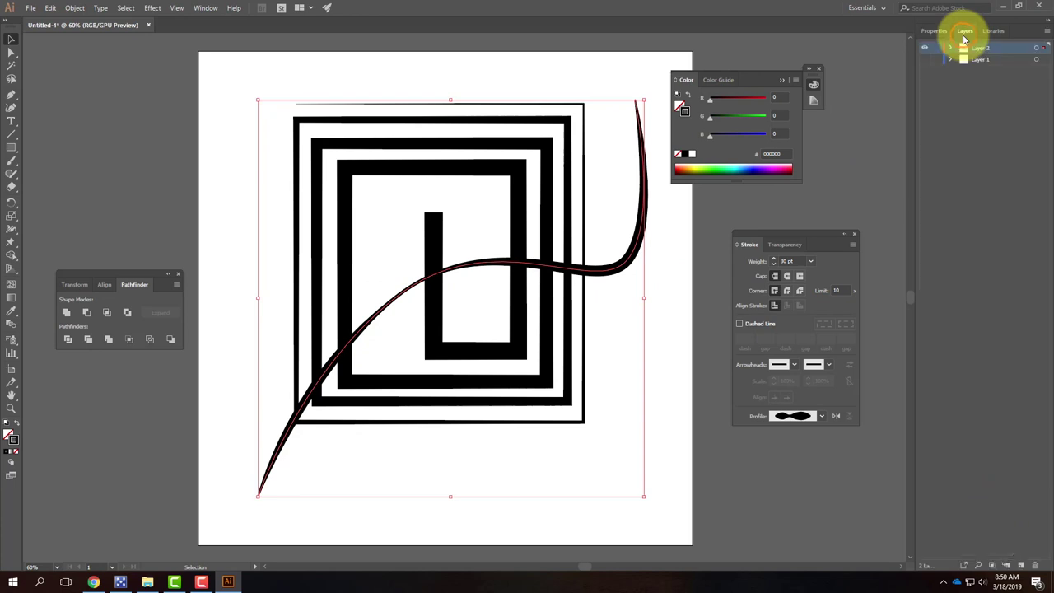
Step: Hide Layers 1 and 2 and add a new empty Layer 3
click(925, 48)
click(925, 60)
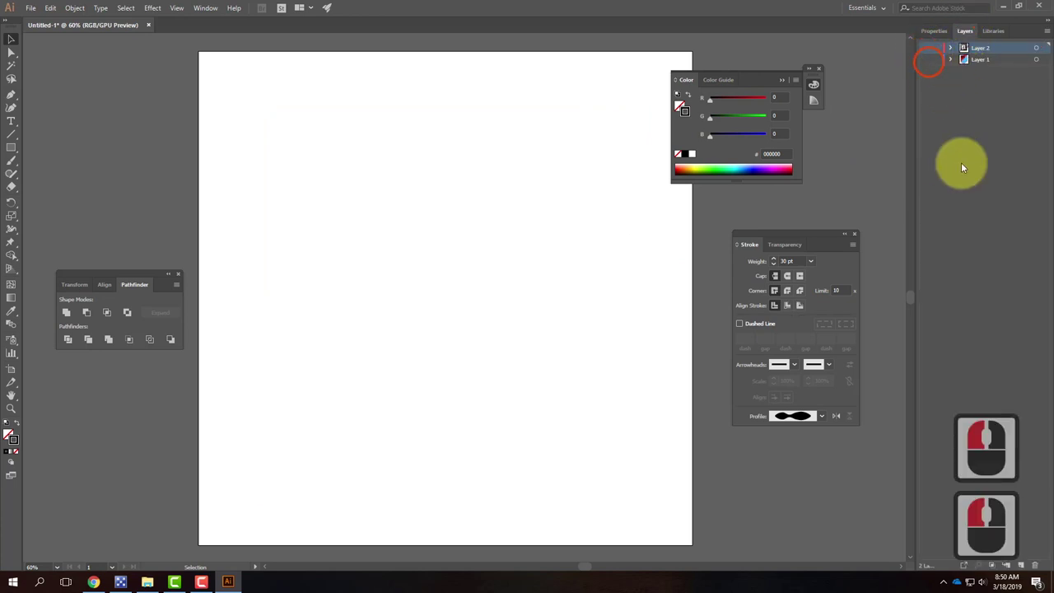
click(1022, 566)
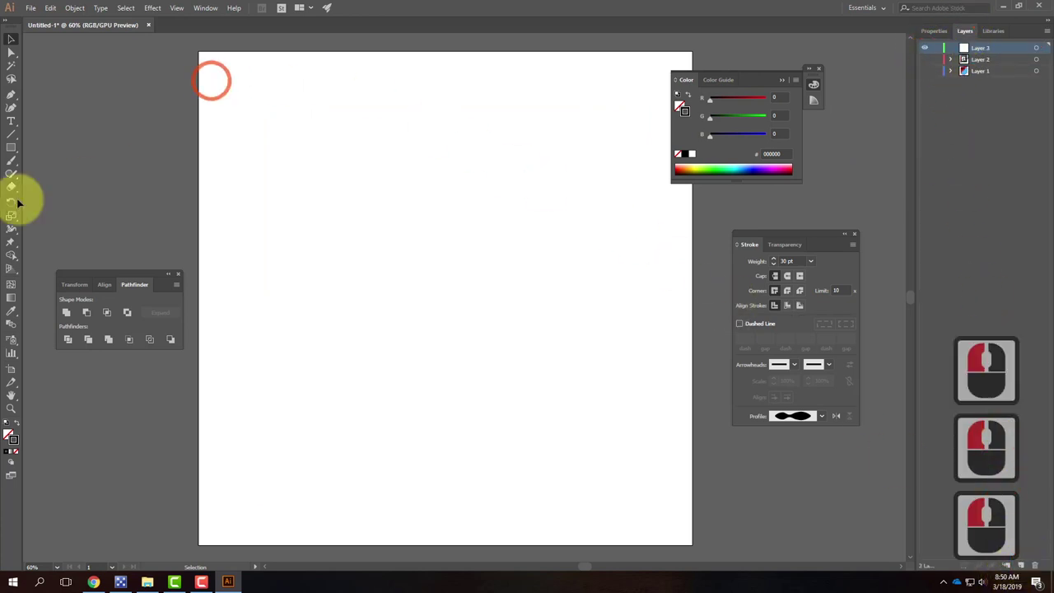
Step: Draw a wavy Pen curve from the lower left, through a hump and a low dip, to the upper right
click(12, 94)
click(257, 425)
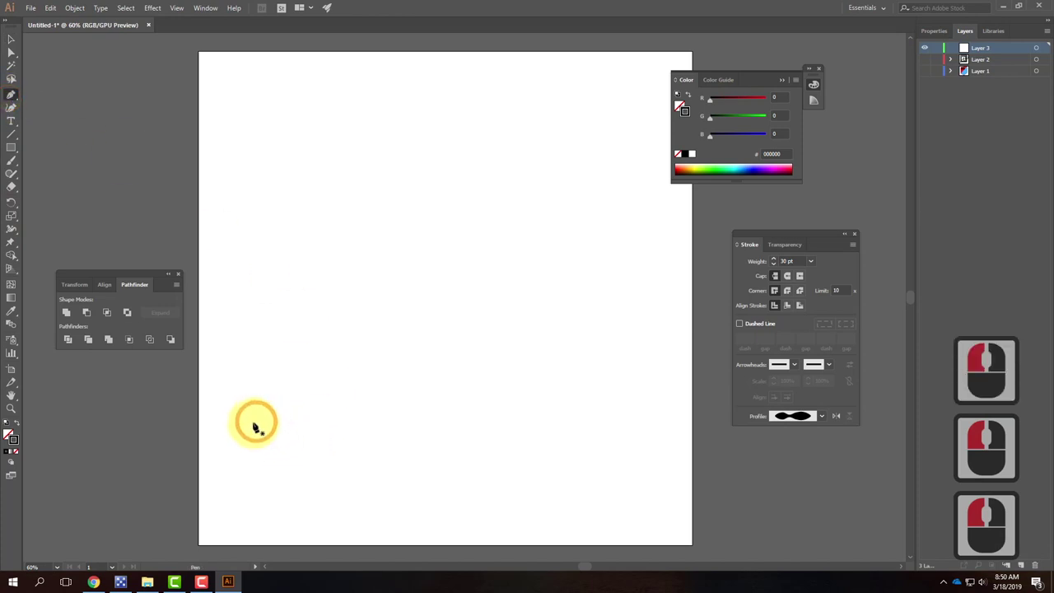
mouse_move(295, 290)
mouse_down()
mouse_move(358, 254)
mouse_move(394, 260)
mouse_up()
drag(489, 369, 558, 370)
click(639, 248)
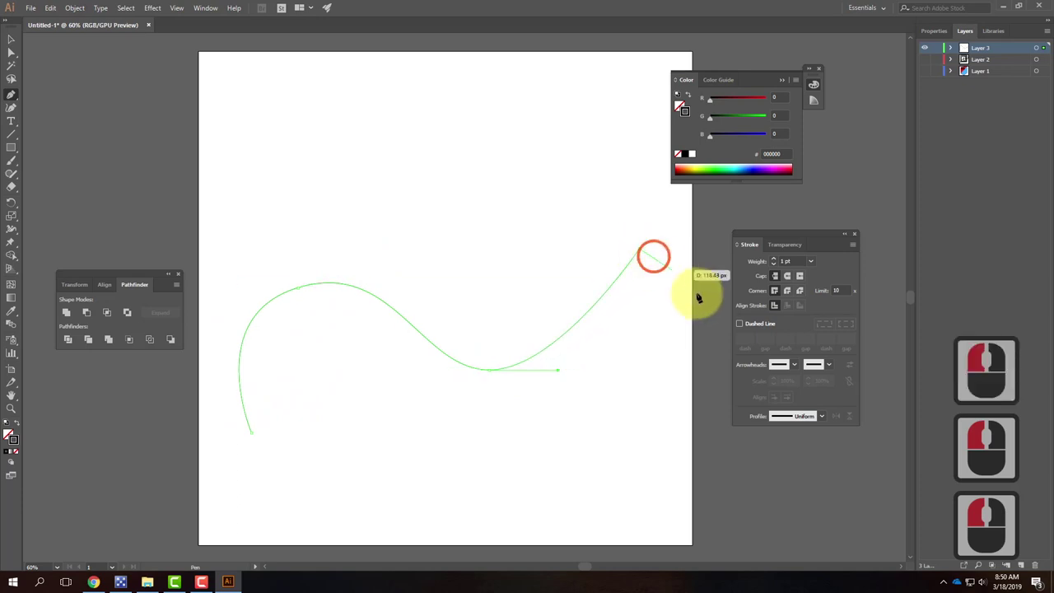
click(11, 38)
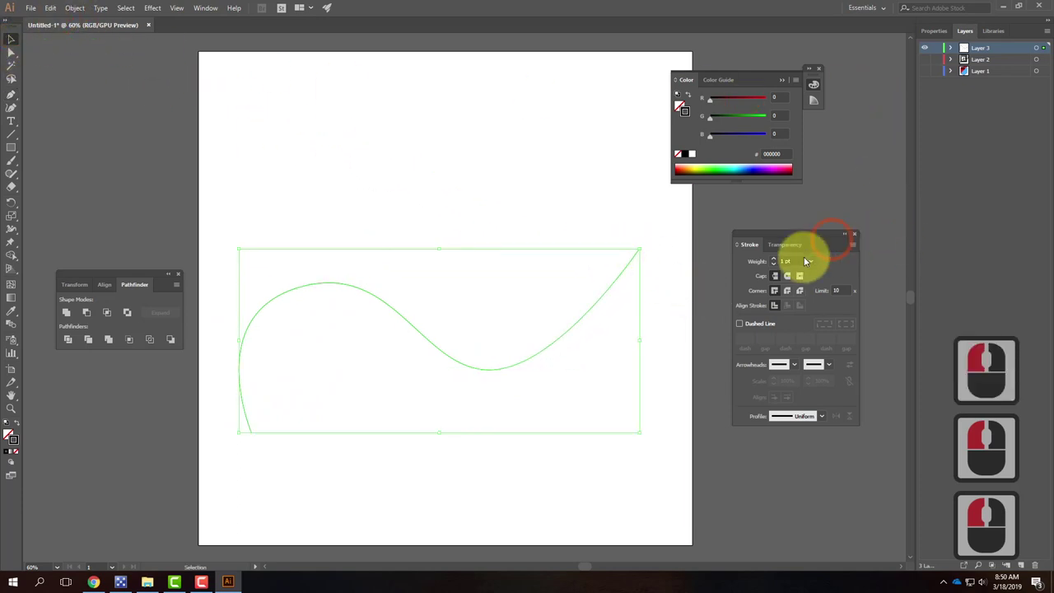
Step: Set the curve's stroke to 14 pt with the elliptical width profile, then deselect it
click(774, 261)
click(774, 261)
click(774, 261)
click(774, 261)
click(774, 261)
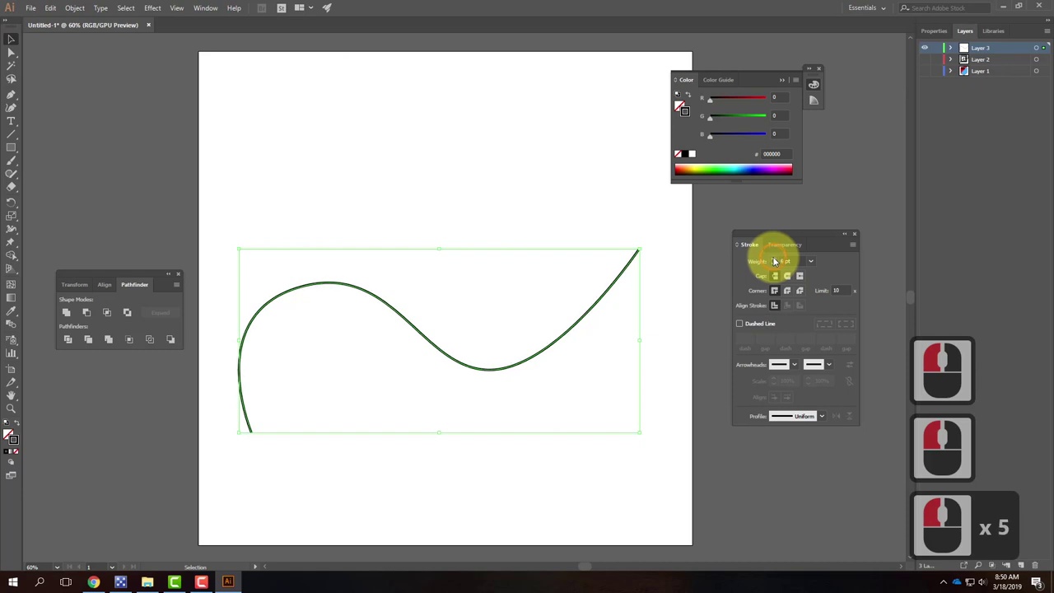
click(774, 261)
click(774, 261)
click(775, 261)
click(775, 261)
click(774, 261)
click(774, 261)
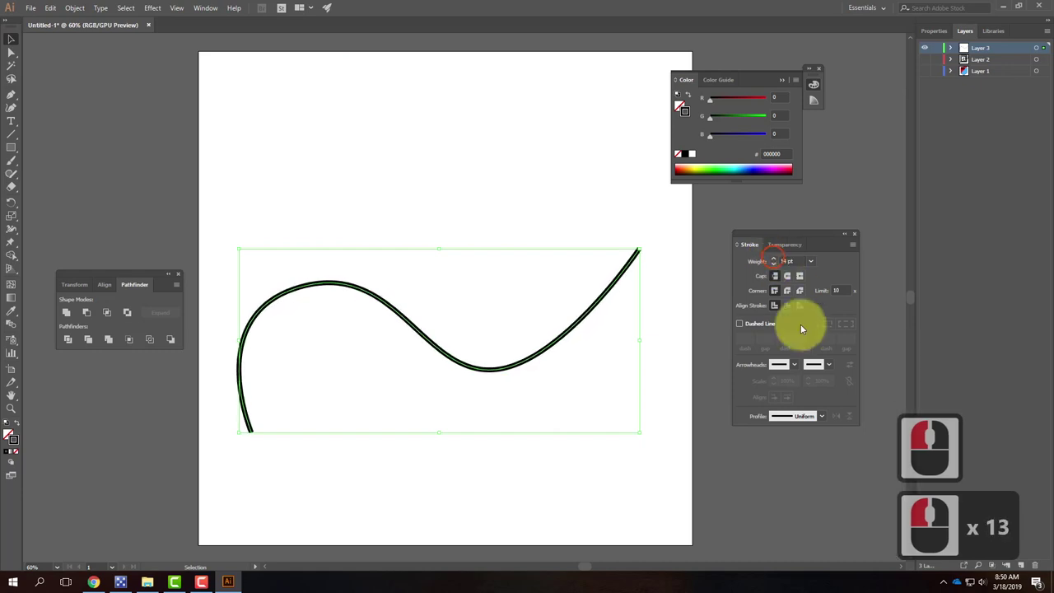
click(823, 417)
click(800, 447)
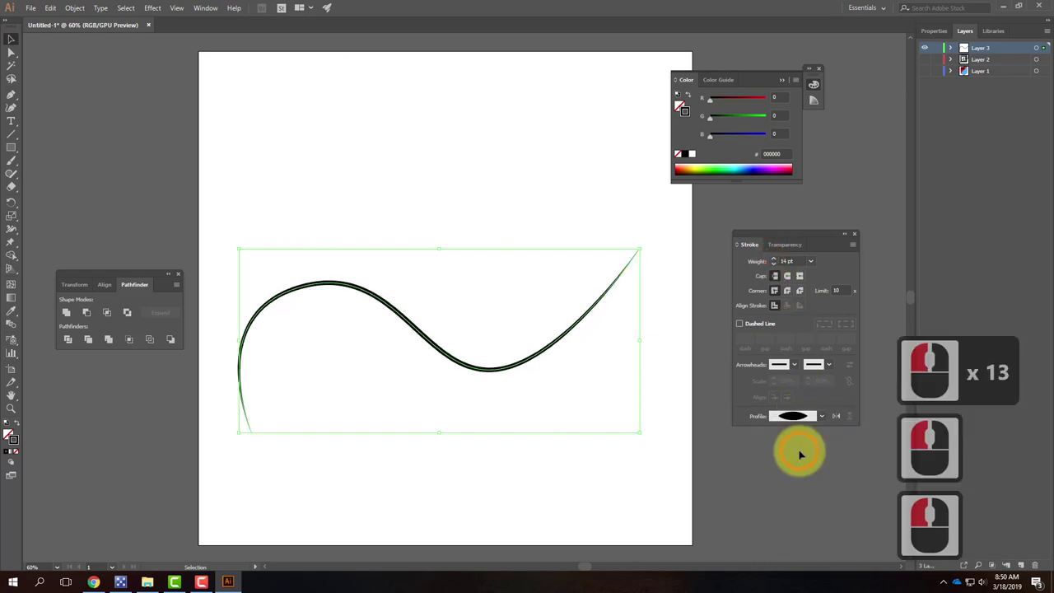
click(329, 122)
click(280, 502)
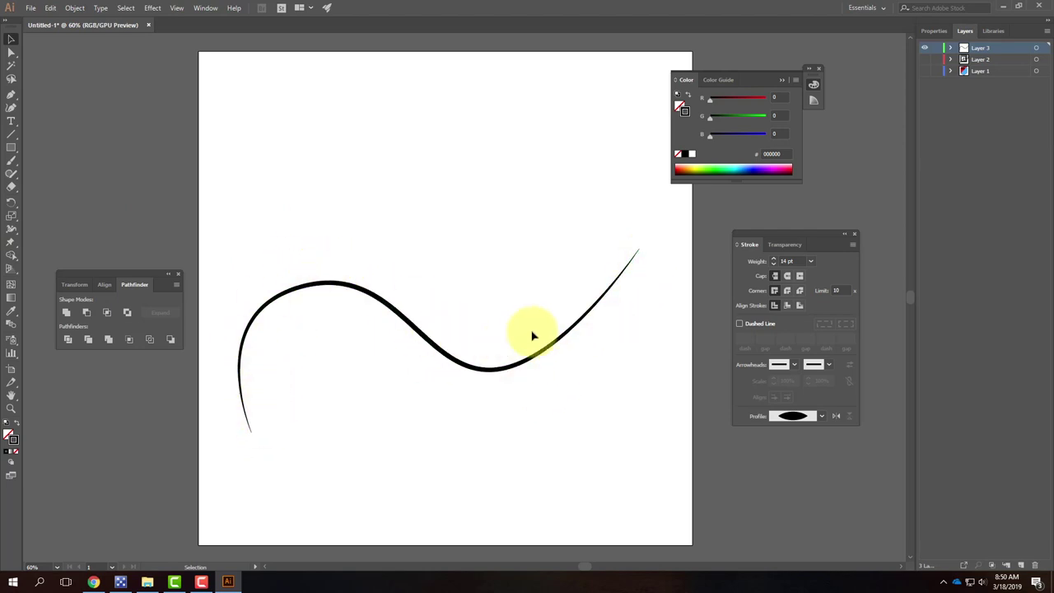
Step: Draw a rectangle above the wavy curve and give its stroke a bulging width profile
click(11, 148)
drag(287, 127, 424, 247)
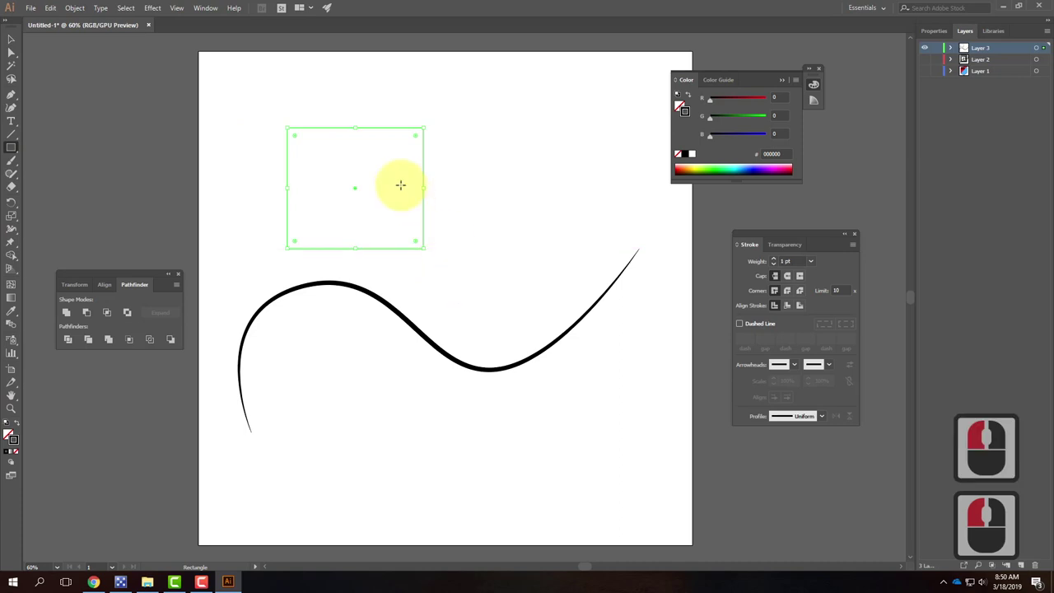
click(822, 416)
click(796, 474)
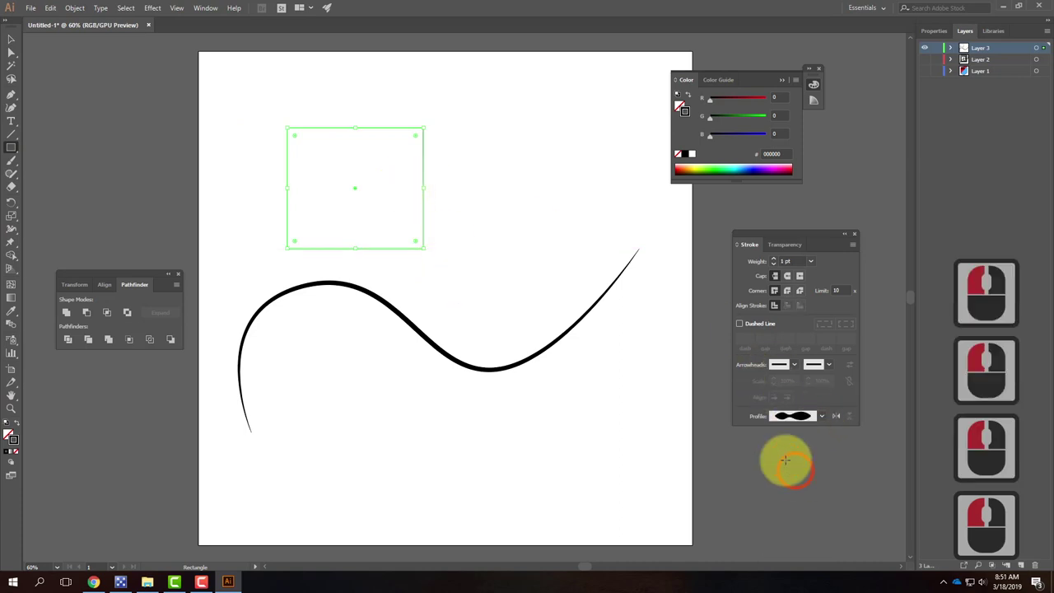
Step: Raise the rectangle's stroke weight to 21 pt, dismiss the size prompt, and reselect the rectangle
double_click(773, 261)
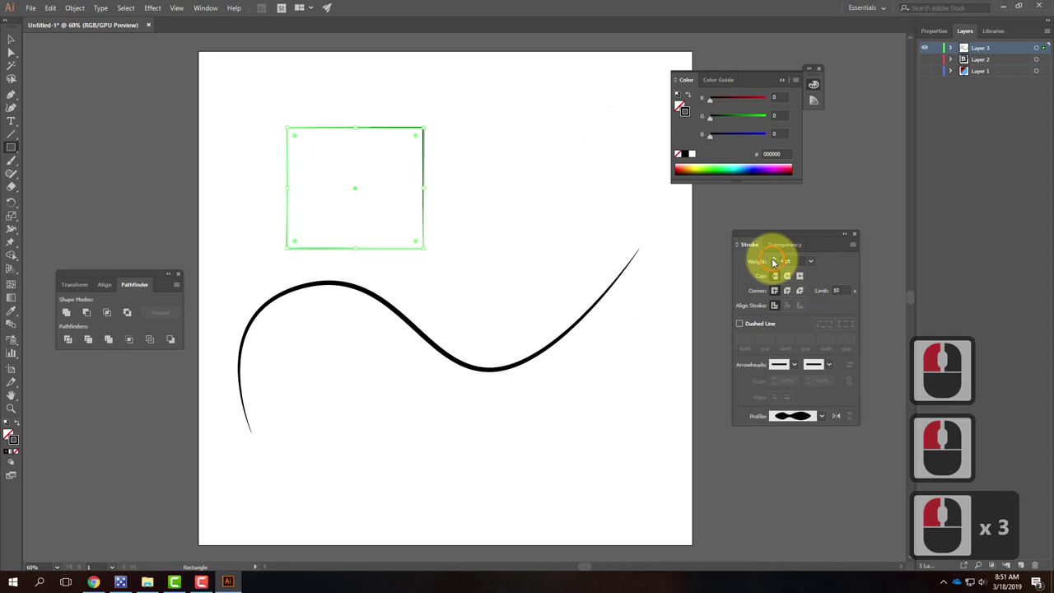
double_click(773, 261)
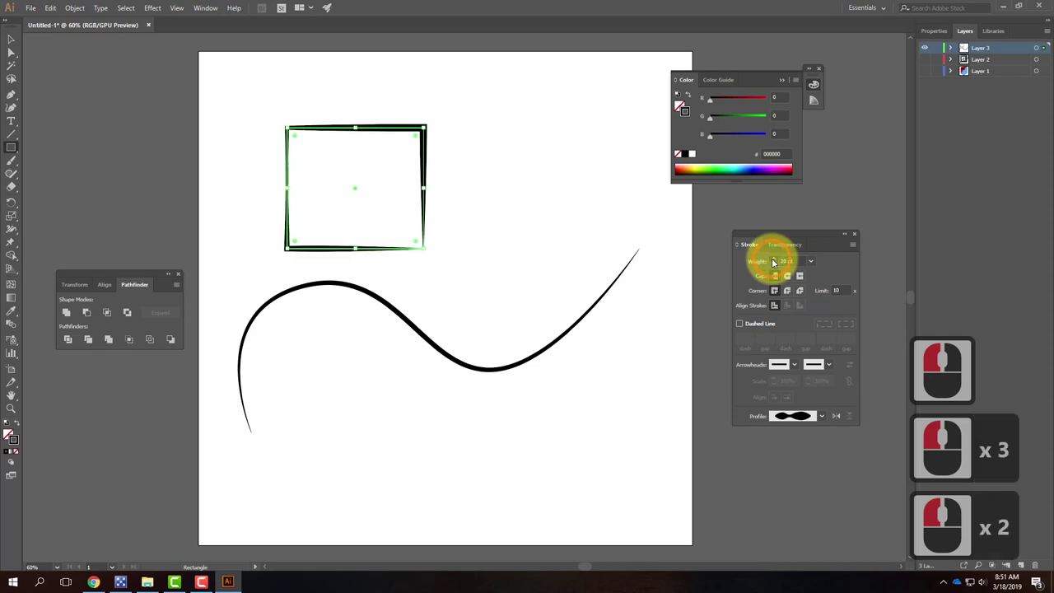
click(773, 261)
click(494, 136)
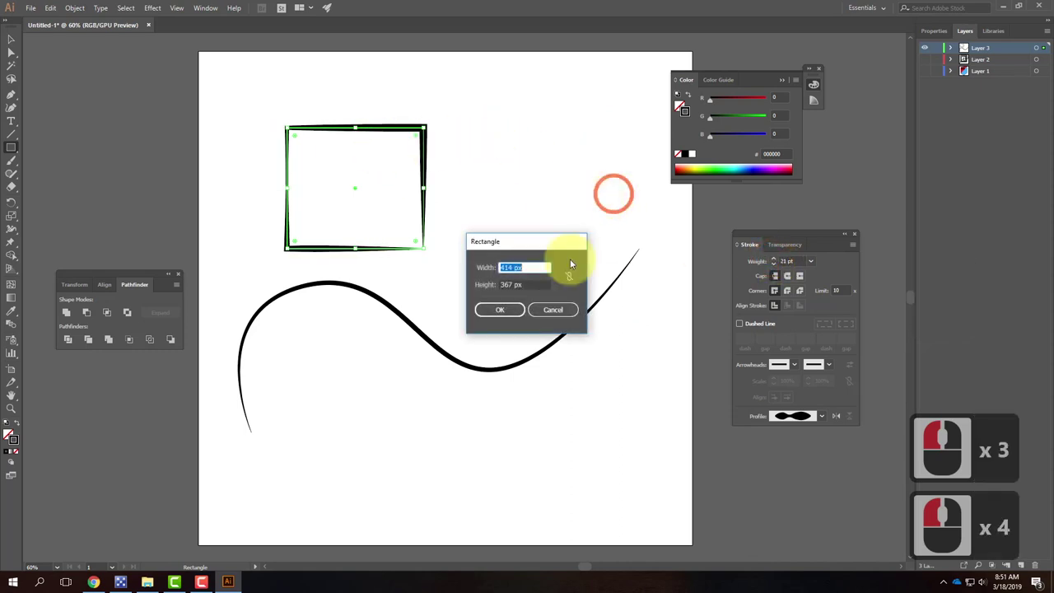
click(554, 307)
click(12, 41)
click(475, 273)
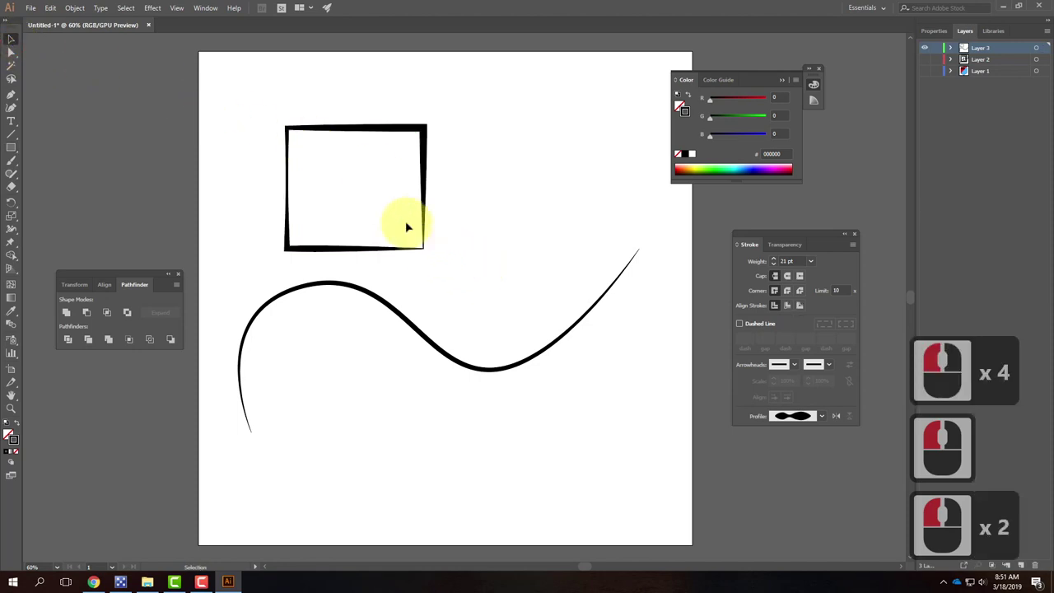
click(378, 246)
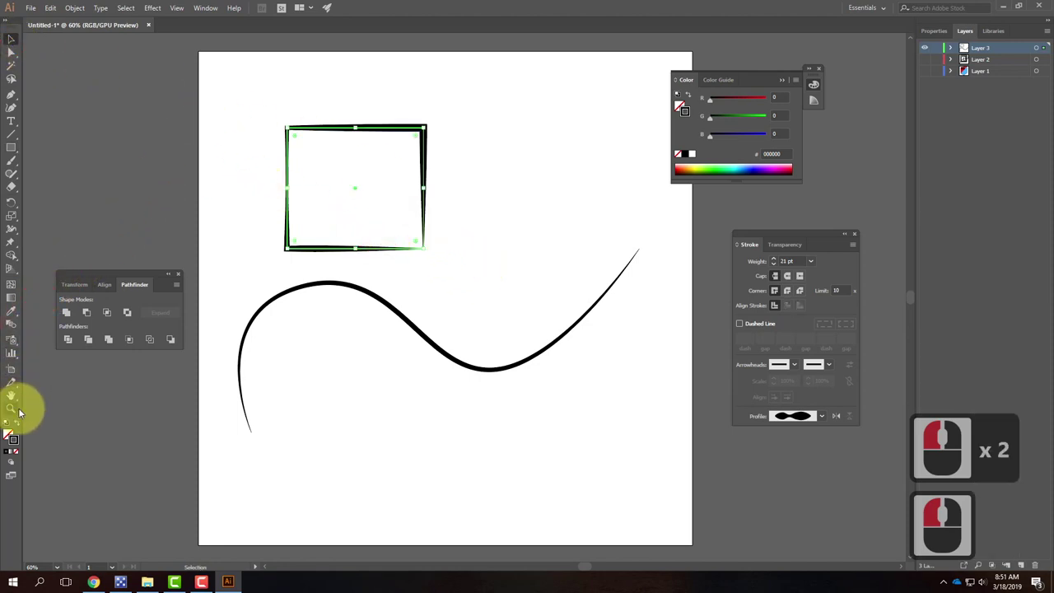
Step: Use the Width tool to swell the rectangle's top edge into a leaf shape
click(10, 231)
click(371, 125)
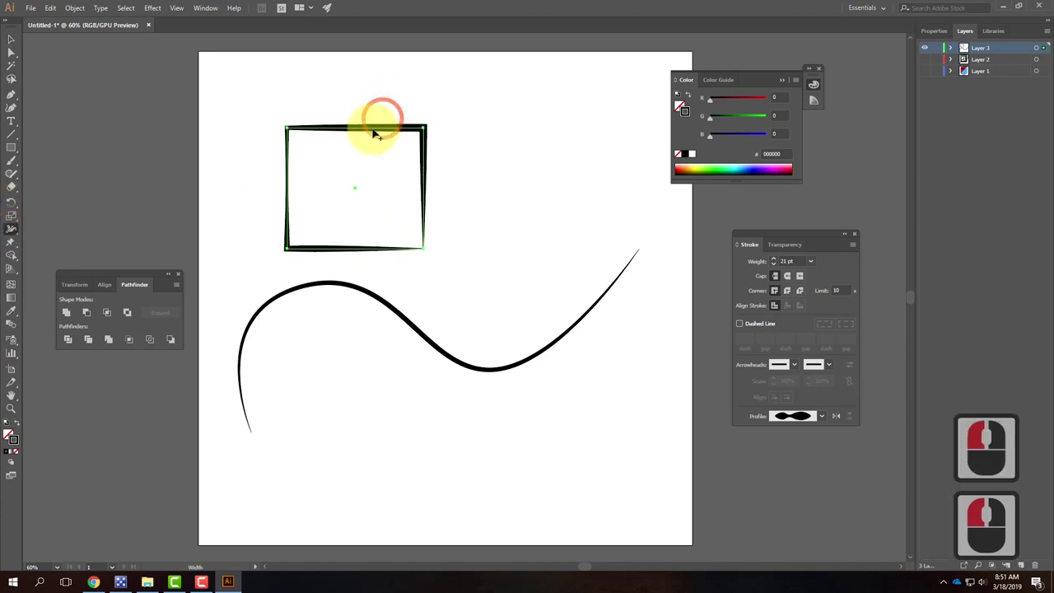
mouse_move(368, 123)
mouse_down()
mouse_move(370, 104)
mouse_move(440, 170)
mouse_move(423, 149)
mouse_up()
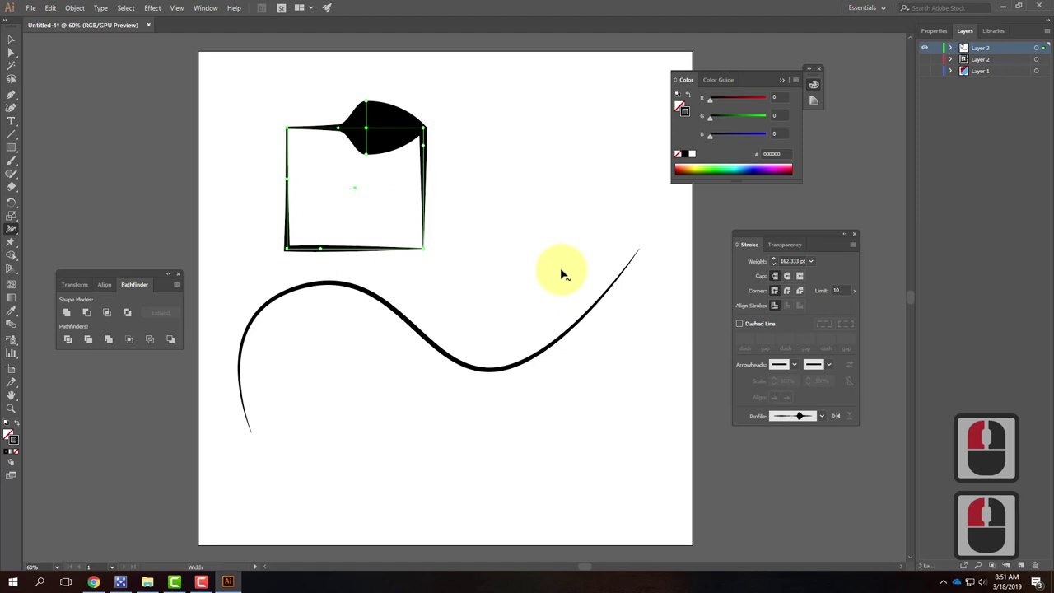
Step: Widen the wavy curve's stroke around its lower bend and right section
mouse_move(465, 369)
mouse_down()
mouse_move(409, 323)
mouse_move(423, 307)
mouse_up()
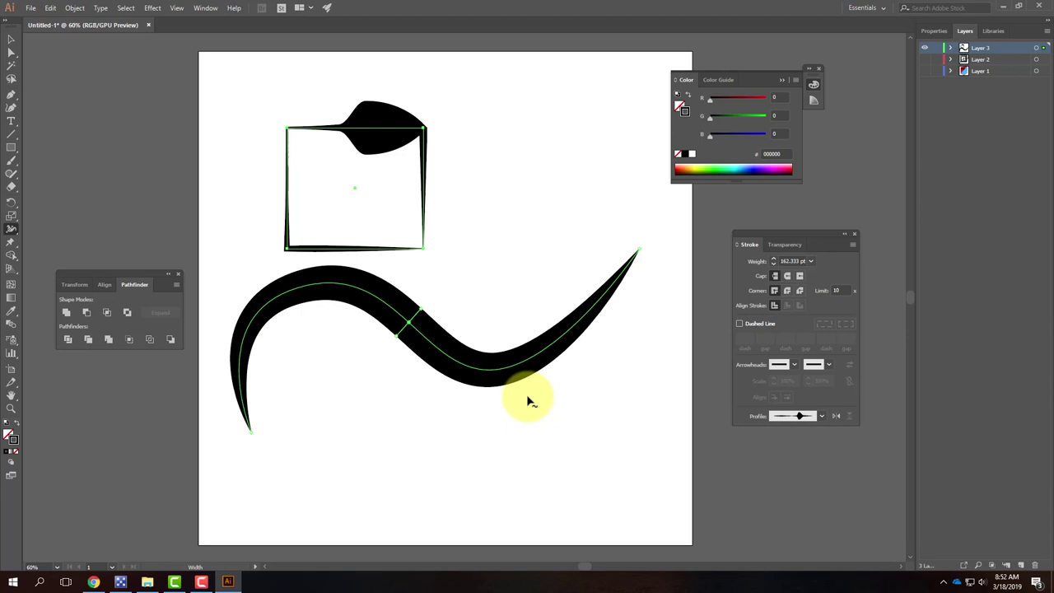
drag(514, 361, 546, 313)
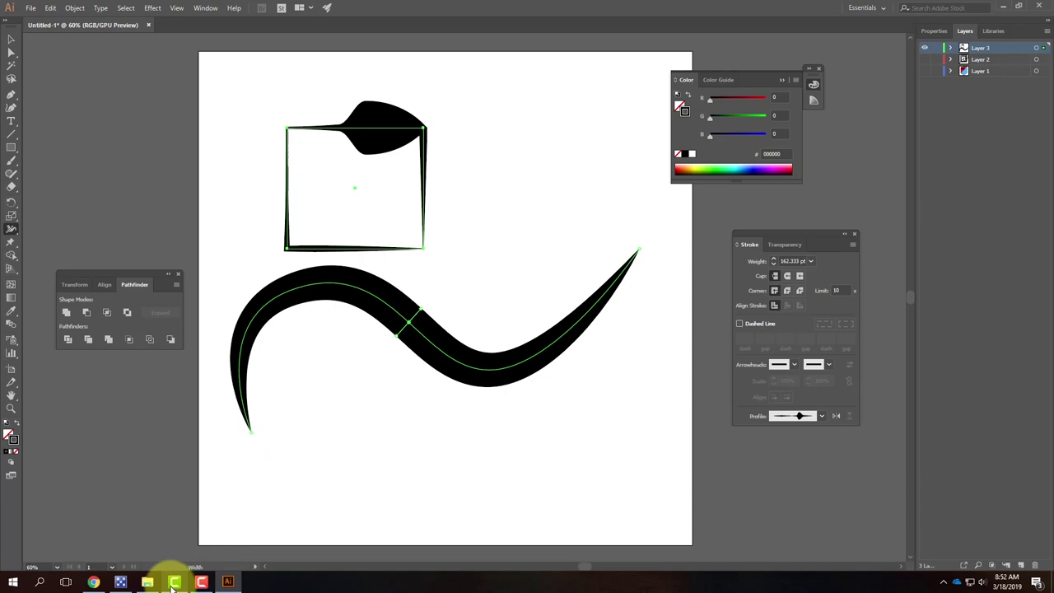
mouse_move(173, 587)
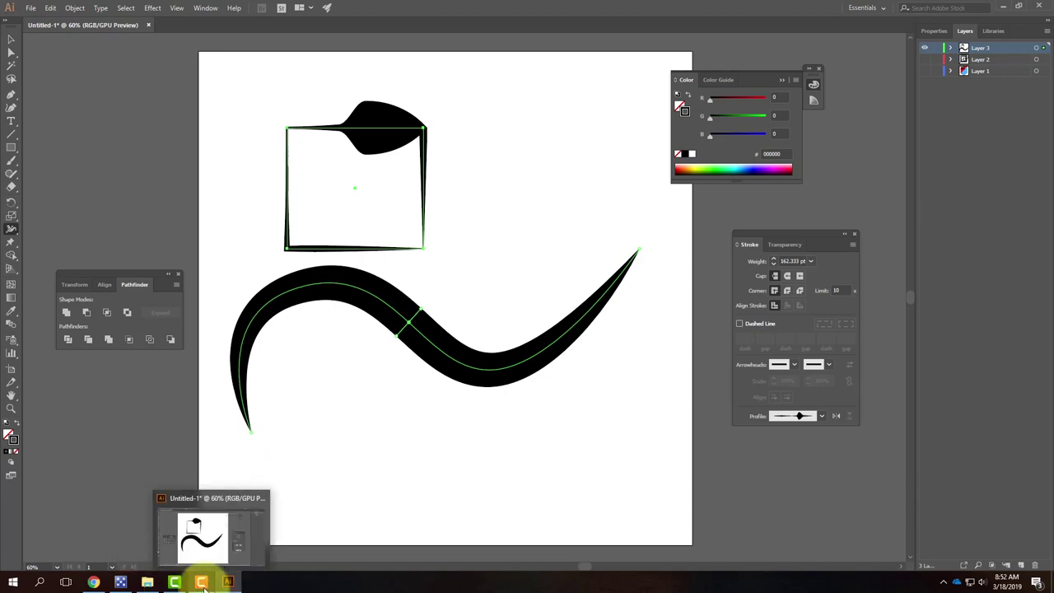
click(202, 583)
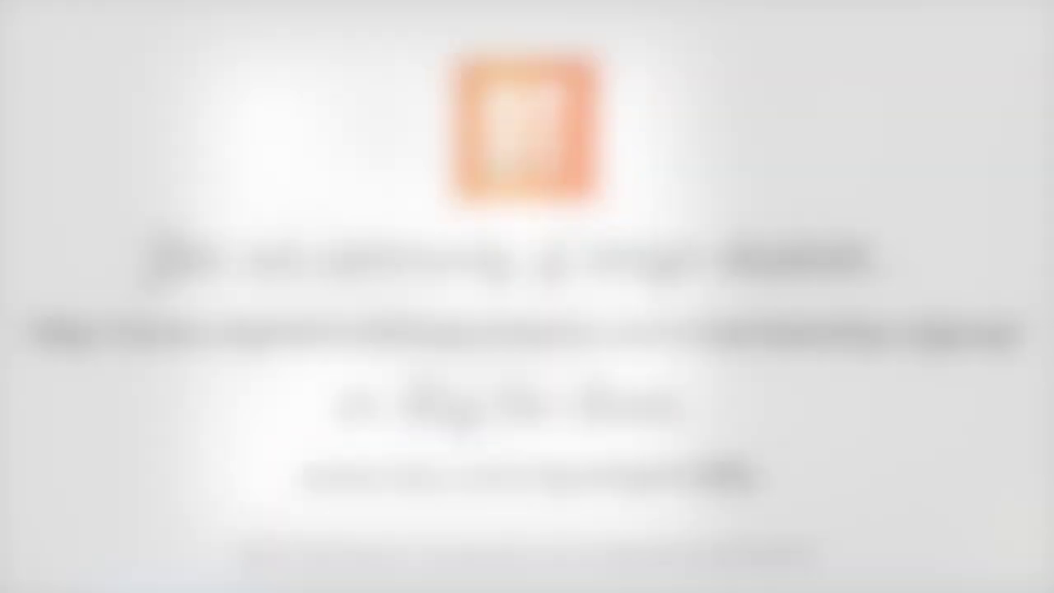